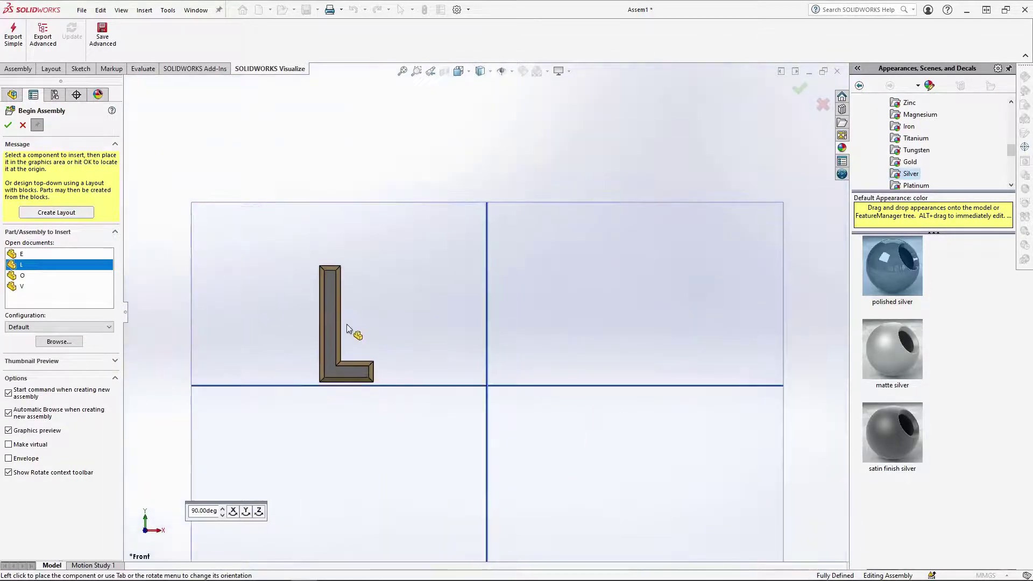
Step: Place the letter parts L, O, V and E side by side along the Top Plane to spell LOVE
click(22, 275)
click(22, 287)
click(552, 257)
click(22, 254)
click(644, 257)
key(Escape)
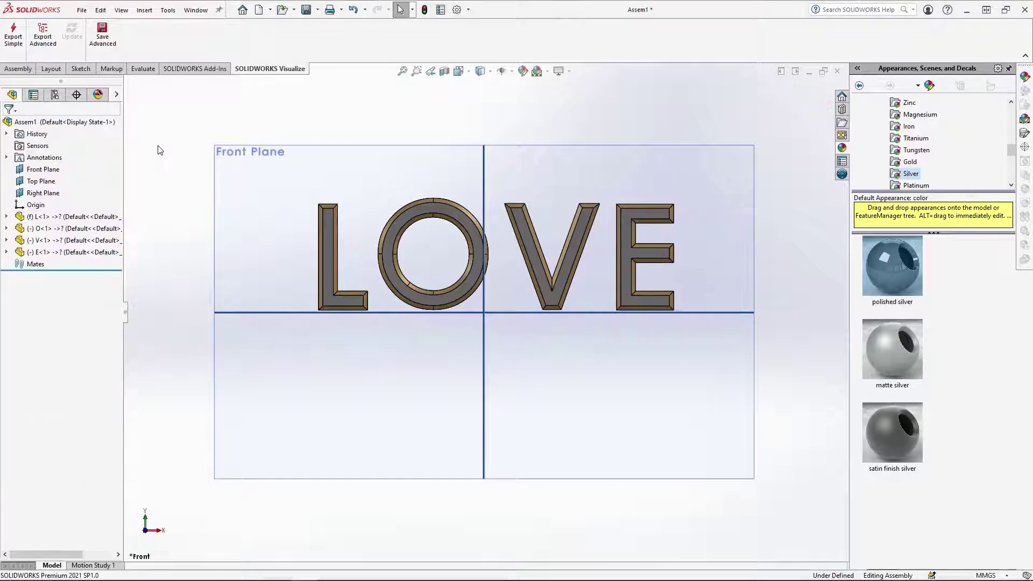
Step: Float the fixed L component so that it can be moved
scroll(425, 262, up, 2)
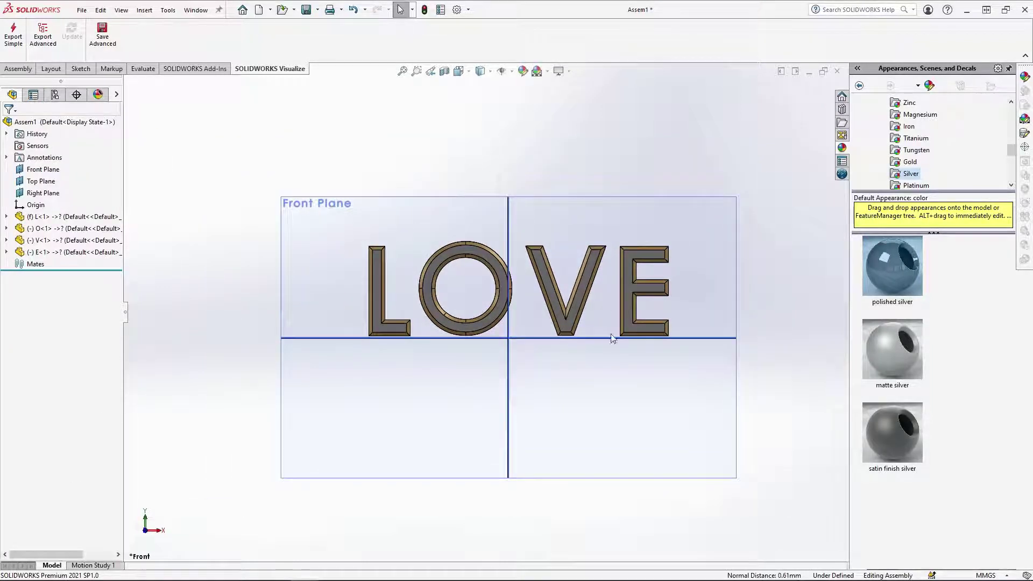
scroll(609, 337, down, 2)
scroll(332, 298, down, 1)
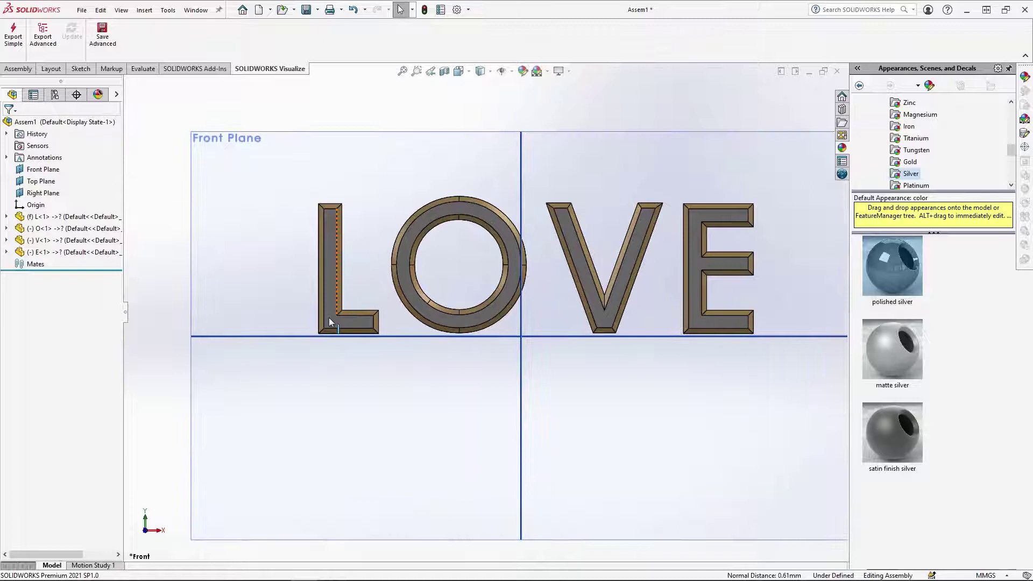
right_click(345, 321)
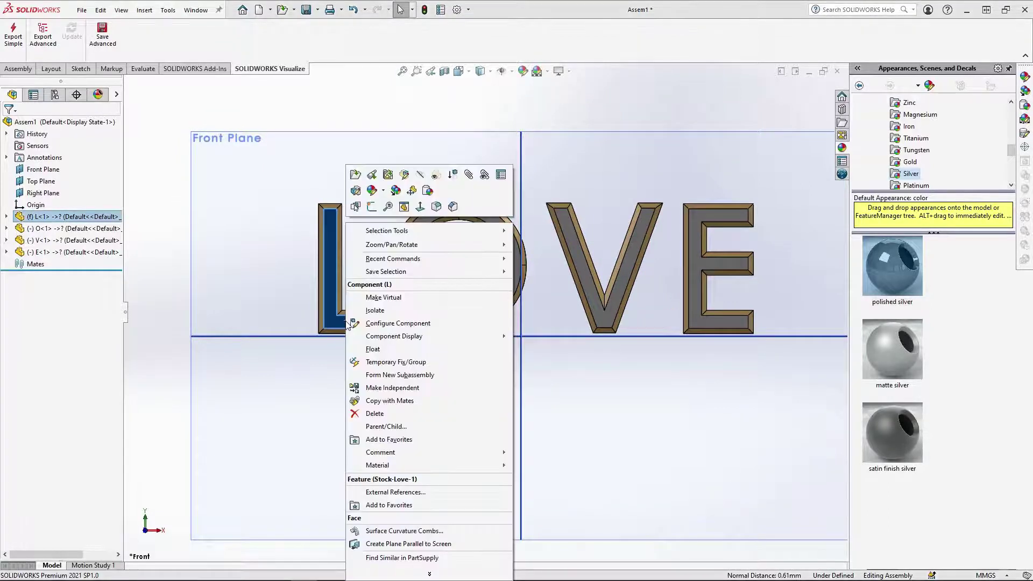
click(388, 353)
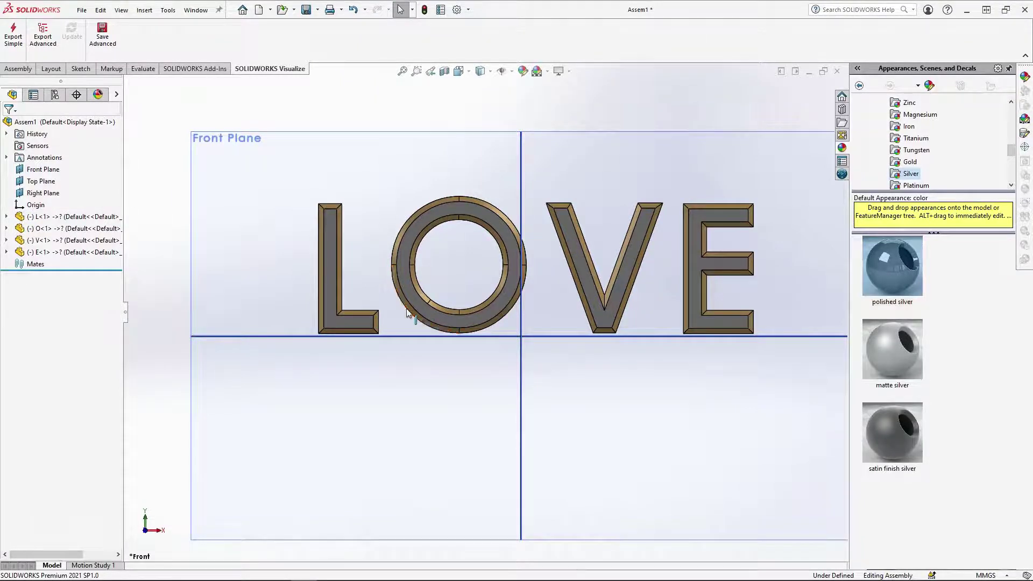
Step: Mate the bottom face of the L coincident with the Top Plane
middle_drag(408, 313, 366, 307)
click(338, 314)
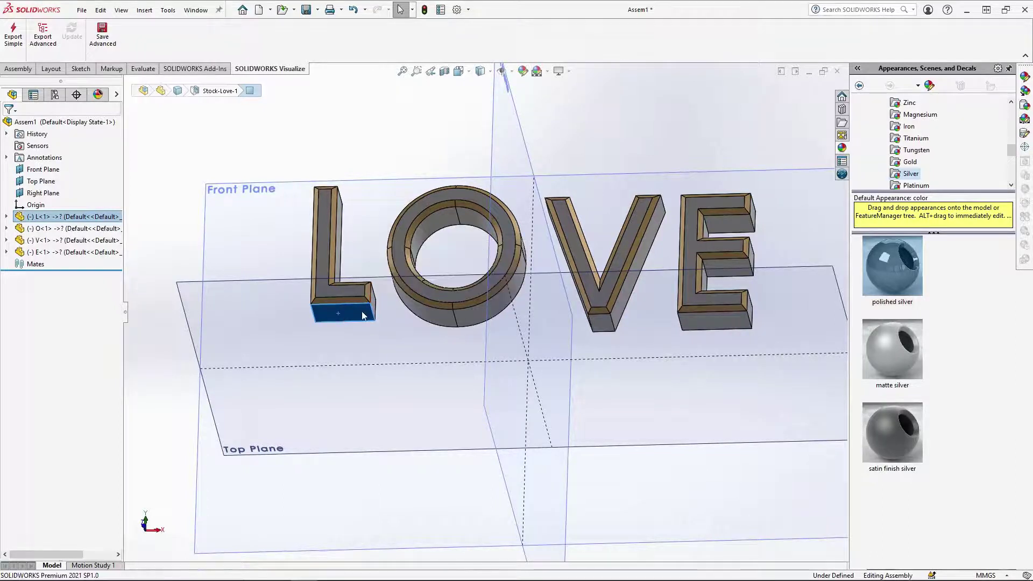
middle_drag(362, 315, 234, 287)
click(226, 302)
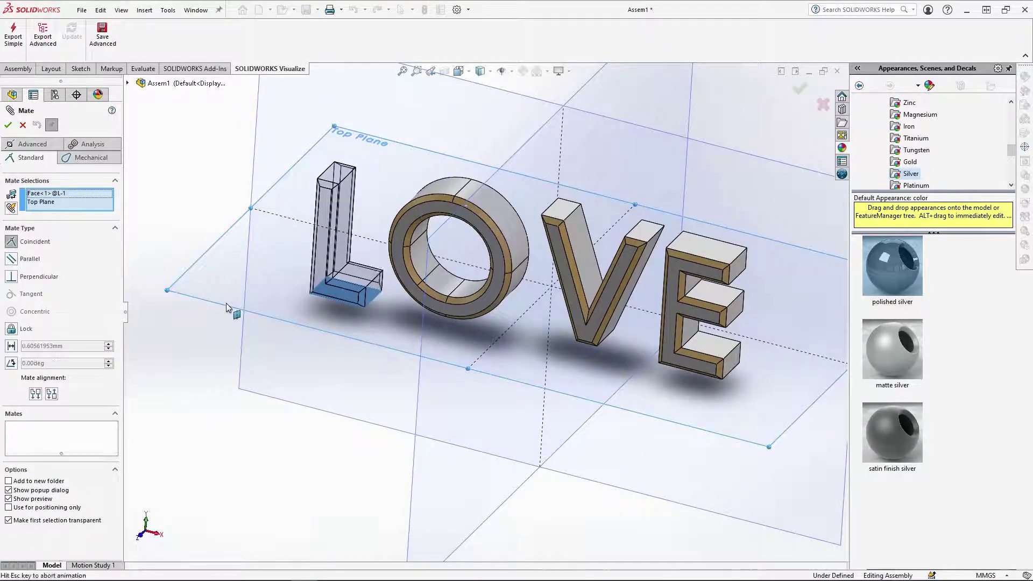
right_click(227, 304)
Step: Mate the lowest edge of the O coincident with the Top Plane
middle_drag(300, 323, 434, 194)
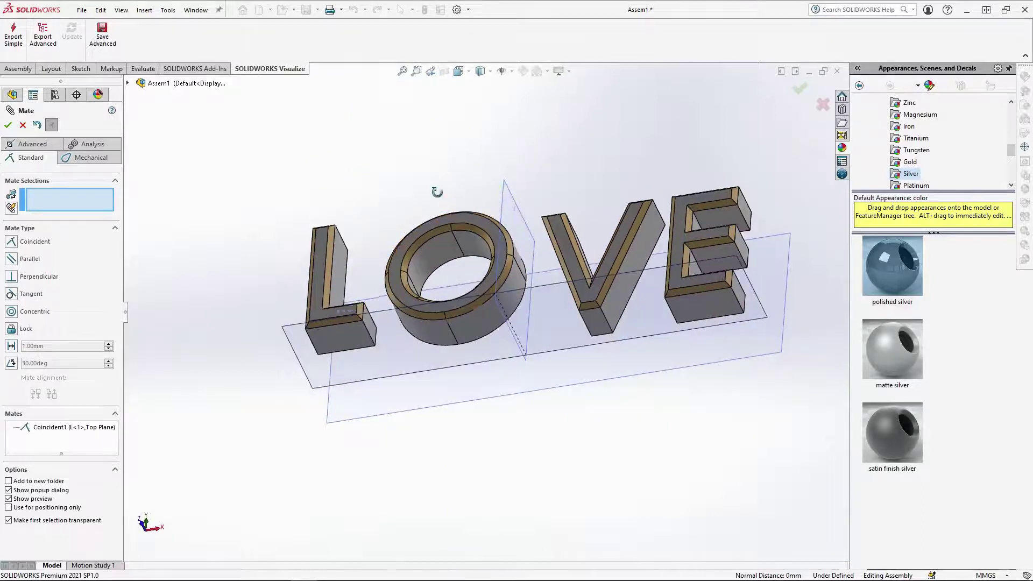
click(449, 328)
click(466, 356)
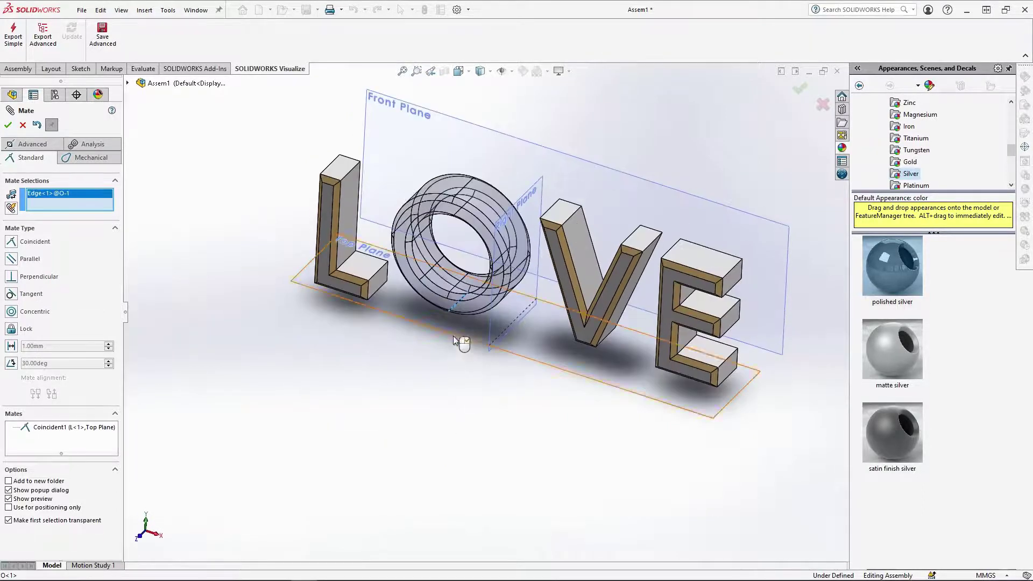
click(539, 388)
Step: Add a parallel mate between an inner edge of the O and the Top Plane
scroll(467, 302, down, 5)
click(432, 313)
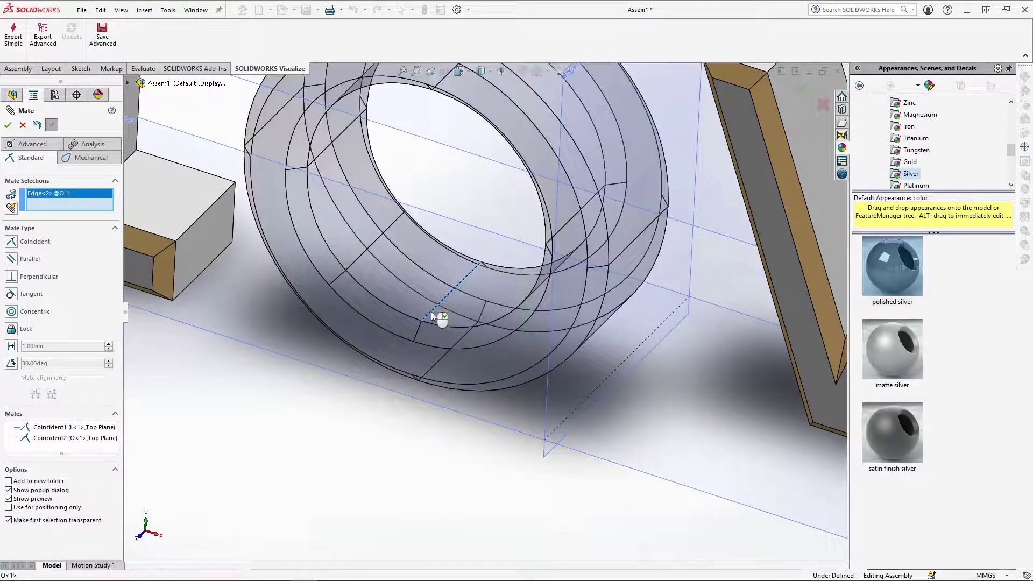
click(413, 401)
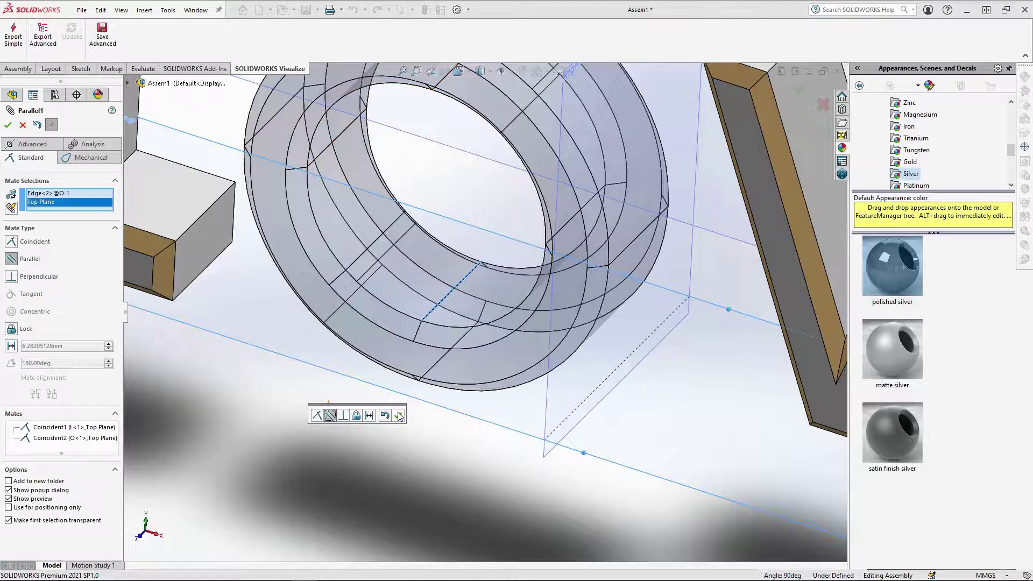
click(399, 416)
Step: Mate the bottom faces of the V and the E coincident with the Top Plane
scroll(457, 334, up, 5)
middle_drag(457, 334, 619, 410)
click(619, 411)
click(730, 425)
middle_drag(689, 431, 663, 377)
click(663, 377)
middle_drag(663, 377, 629, 430)
click(626, 426)
click(747, 442)
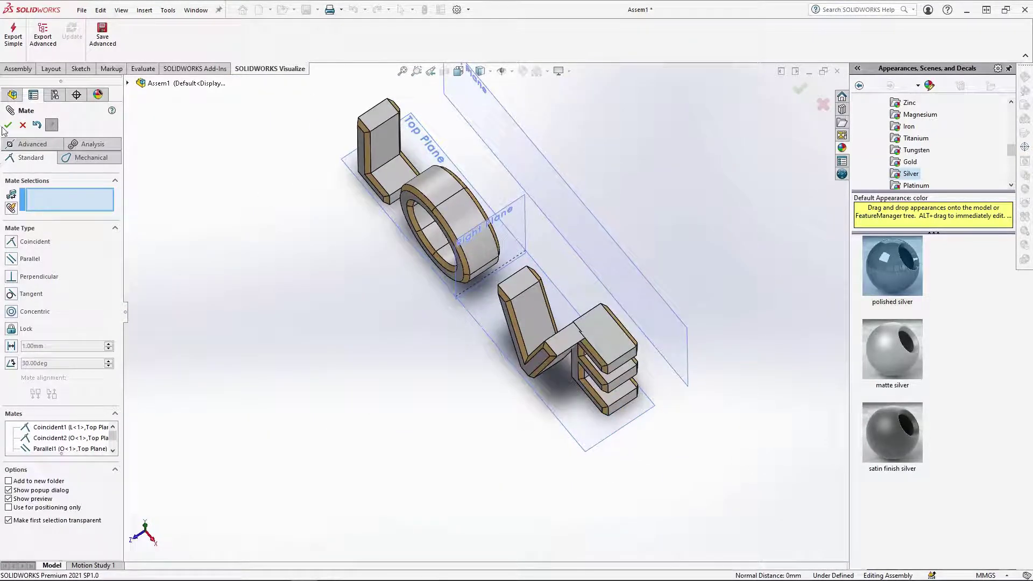
click(8, 125)
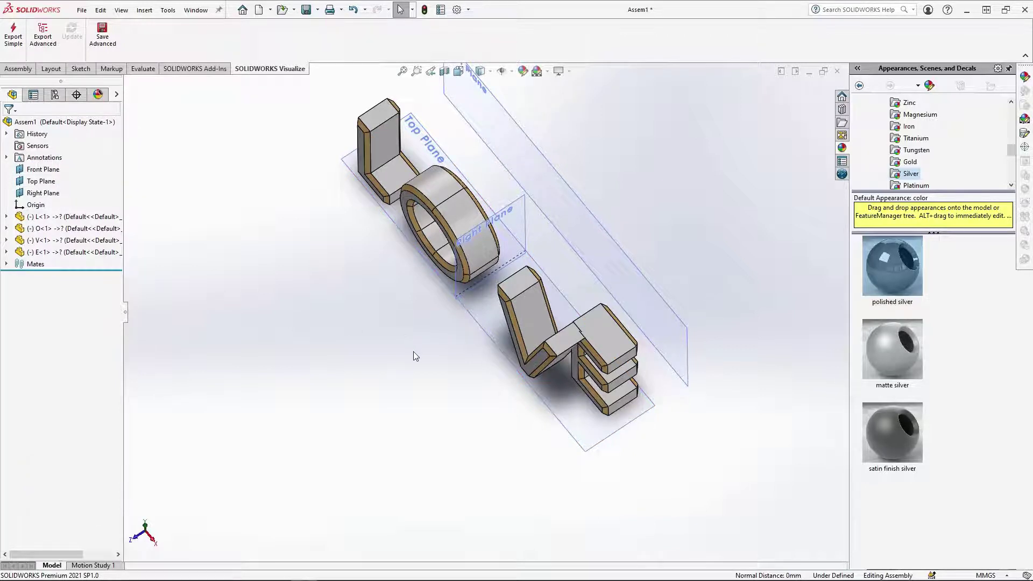
Step: Add a 25 mm distance mate between the L and the Front Plane
scroll(411, 352, down, 2)
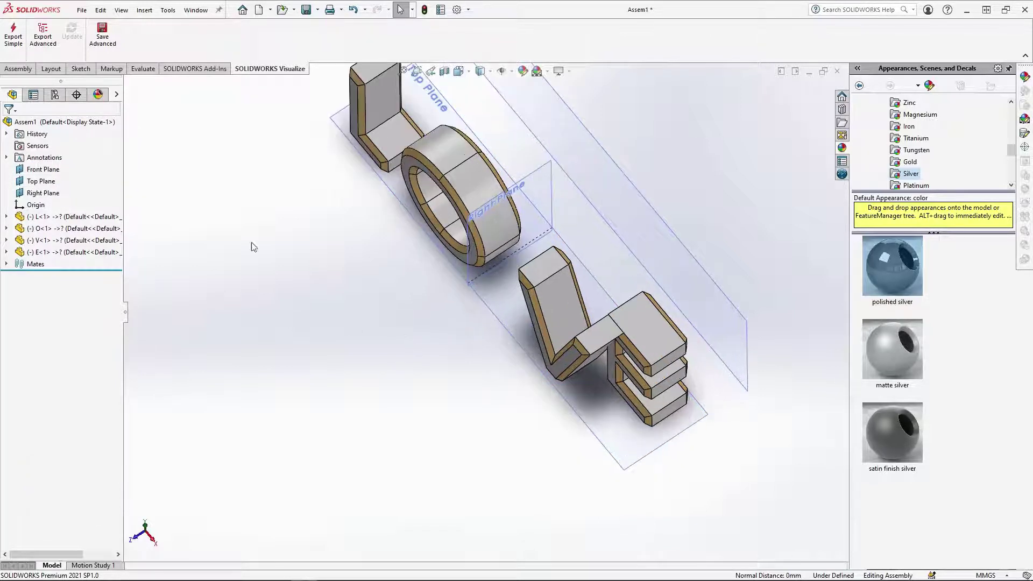
click(21, 69)
click(88, 37)
middle_drag(530, 355, 489, 394)
click(593, 395)
click(344, 415)
click(12, 347)
click(45, 346)
drag(77, 346, 7, 347)
text(25)
key(Return)
click(11, 125)
Step: Add a 25 mm distance mate between the O and the Front Plane
click(529, 293)
click(569, 411)
click(12, 346)
text(25)
click(9, 125)
Step: Add a 25 mm distance mate between the V and the Front Plane
click(448, 244)
click(515, 380)
click(12, 346)
drag(63, 346, 12, 346)
text(25)
click(8, 125)
Step: Add a 25 mm distance mate between the E and the Front Plane, and enable Use for positioning only
click(383, 238)
click(358, 277)
click(12, 346)
text(25)
key(Return)
click(8, 125)
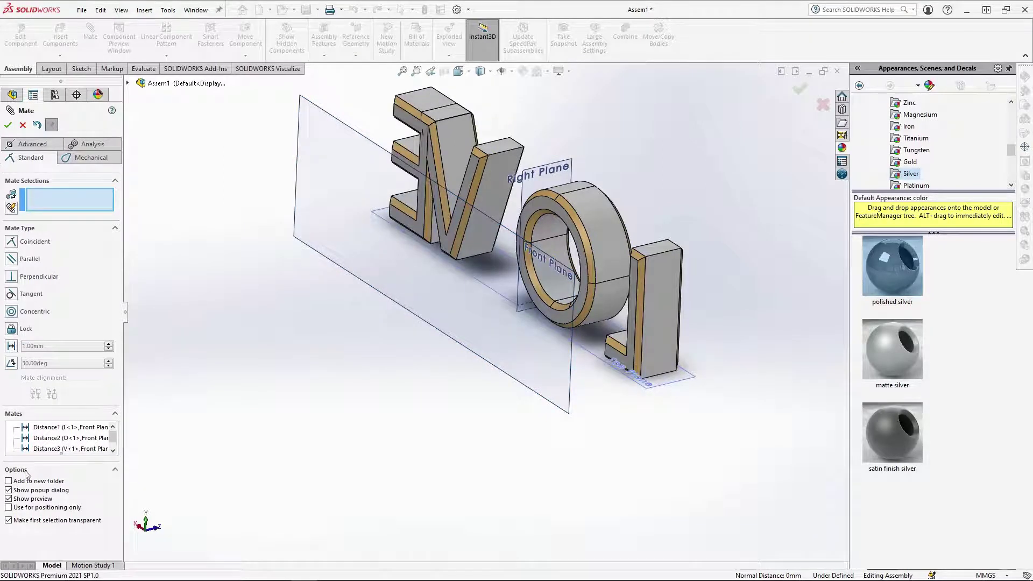
click(9, 508)
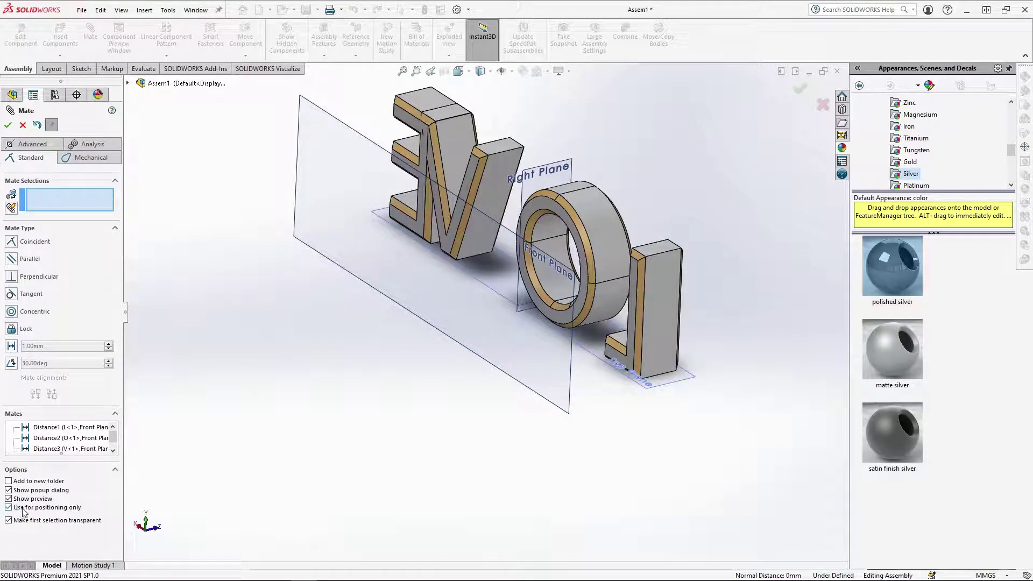
click(8, 125)
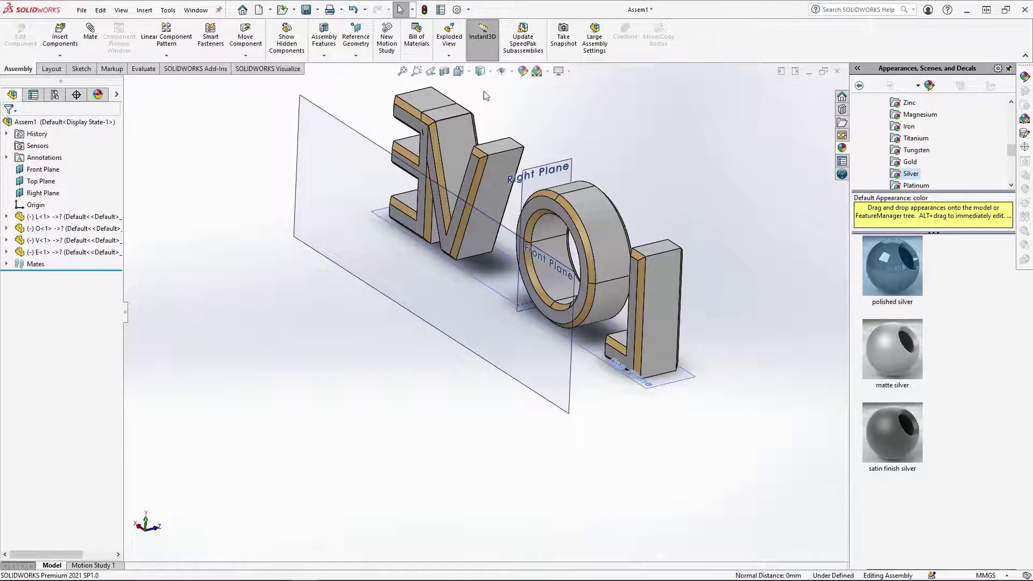
Step: Space the four letters out along the Top Plane in the front view, keeping the E clear of the V
click(459, 71)
click(474, 116)
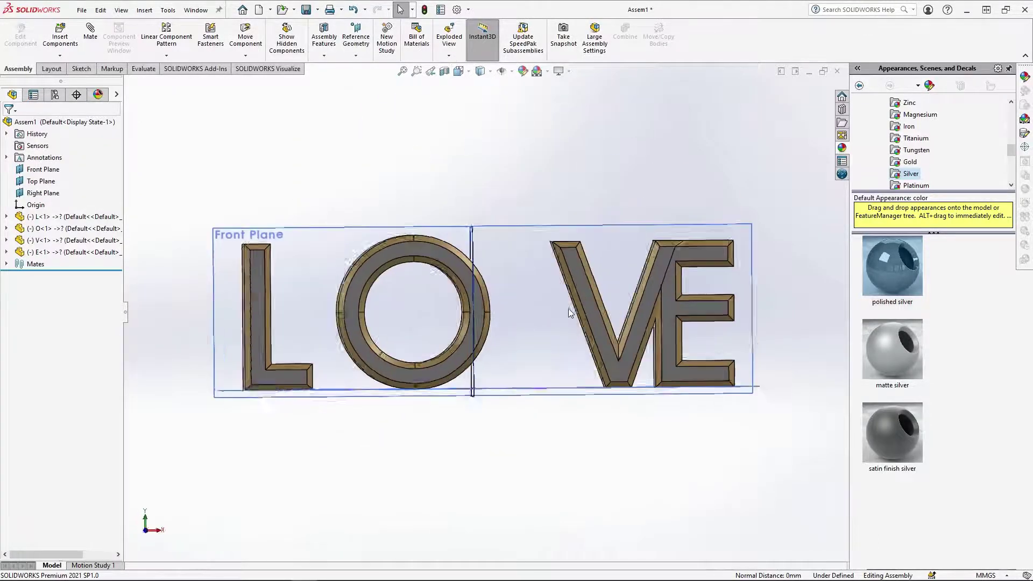
click(489, 376)
drag(211, 389, 161, 389)
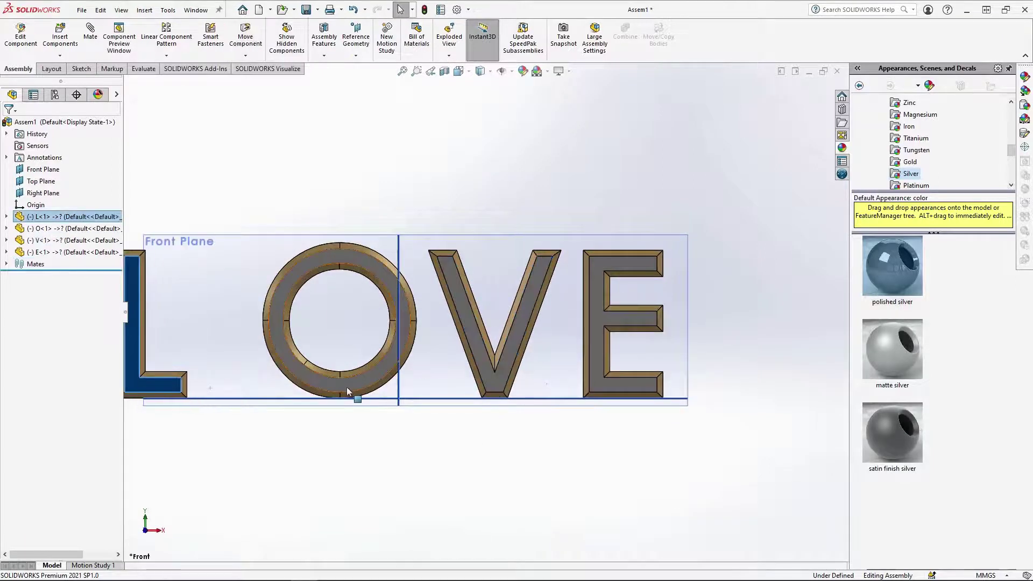
drag(347, 386, 301, 387)
drag(492, 385, 487, 385)
drag(619, 386, 634, 386)
scroll(540, 340, up, 2)
scroll(385, 292, down, 1)
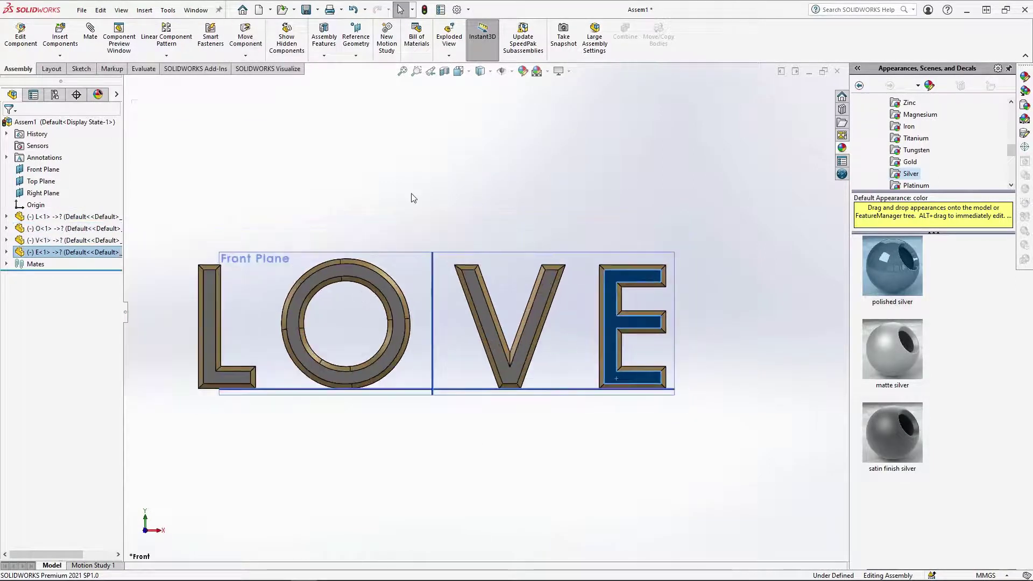
Step: Rotate the L by 15° about Y using Rotate Component with the By Delta XYZ option
click(350, 183)
click(246, 55)
click(251, 82)
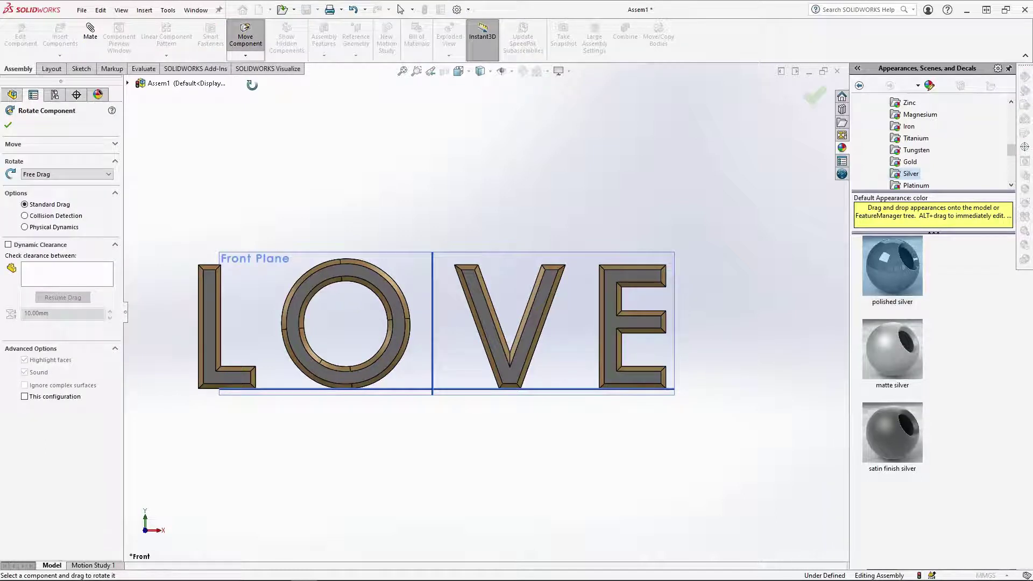
click(89, 175)
click(54, 199)
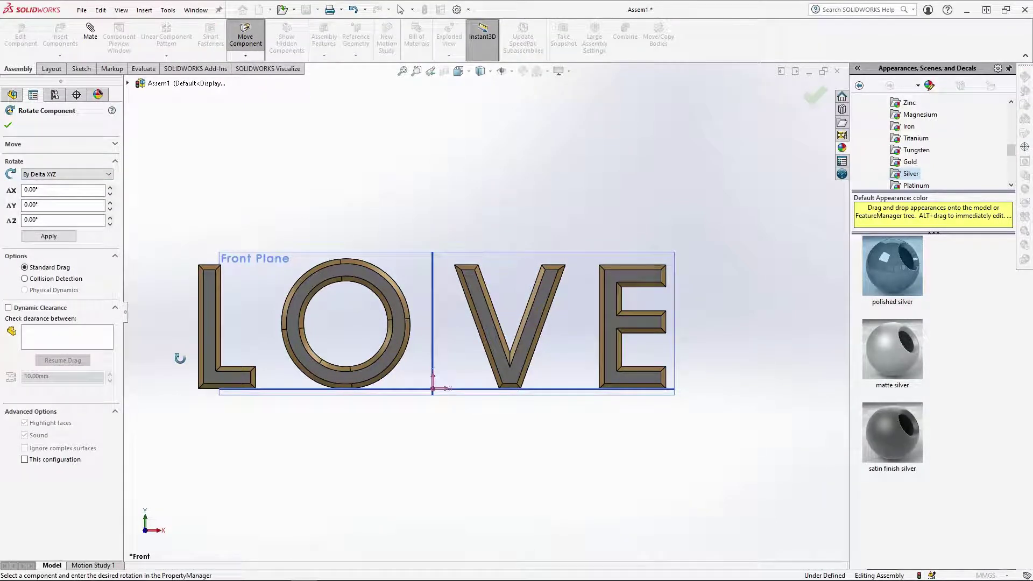
click(210, 335)
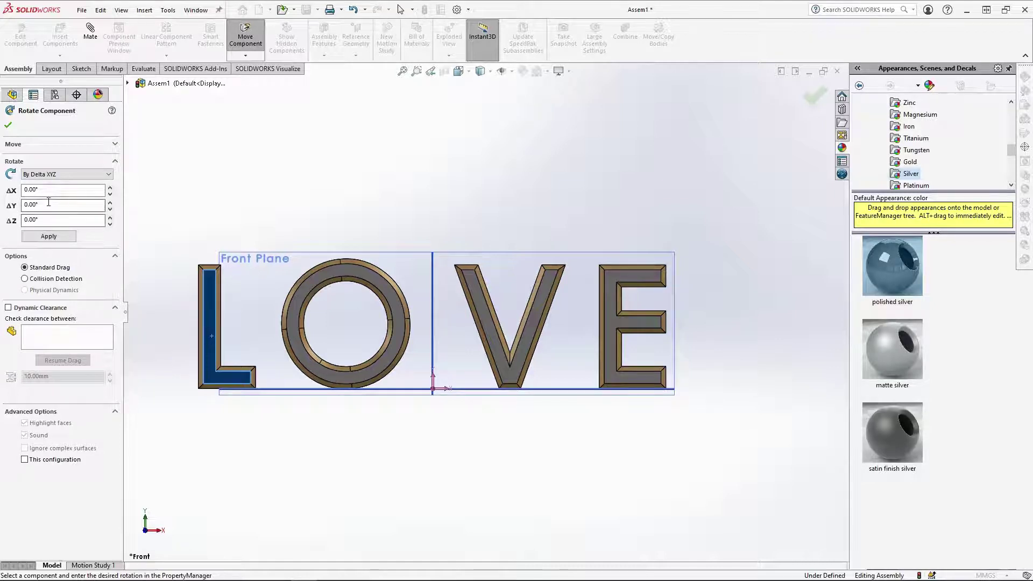
click(49, 242)
Step: Rotate the O by 5° about Y
middle_drag(478, 301, 484, 374)
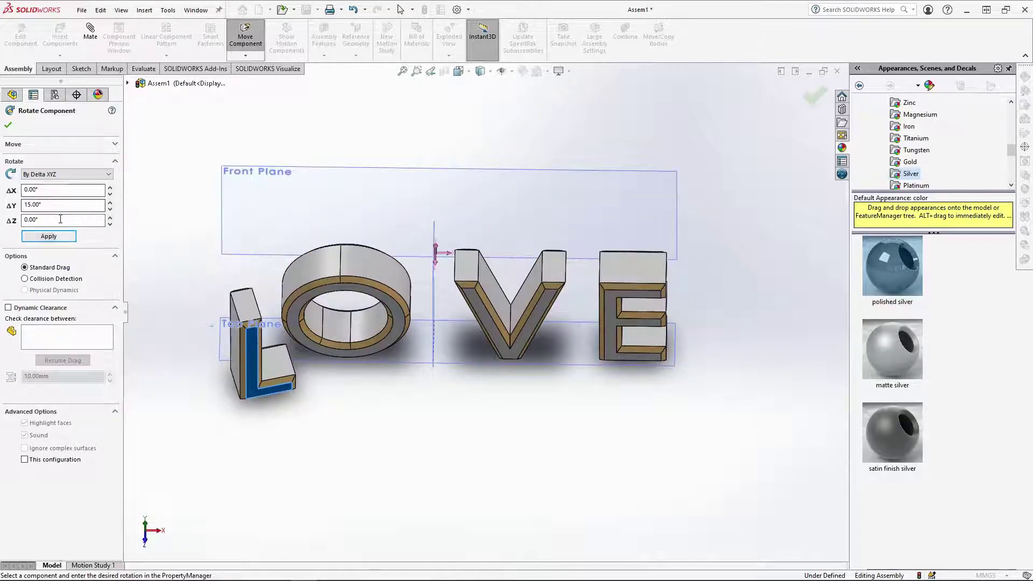
click(384, 291)
drag(67, 205, 2, 206)
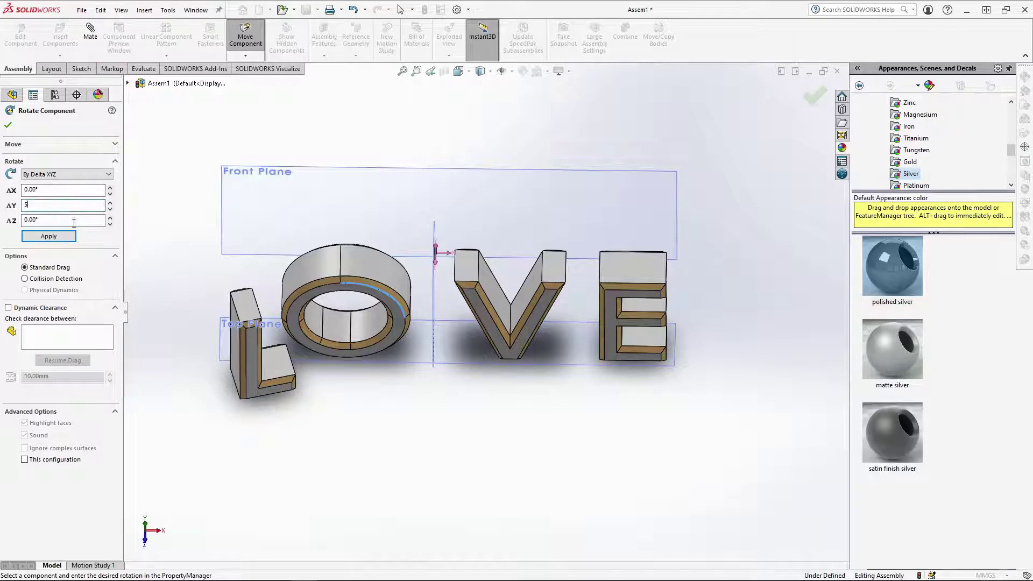
click(48, 236)
Step: Rotate the V by -5° and the E by -15° about Y
click(546, 302)
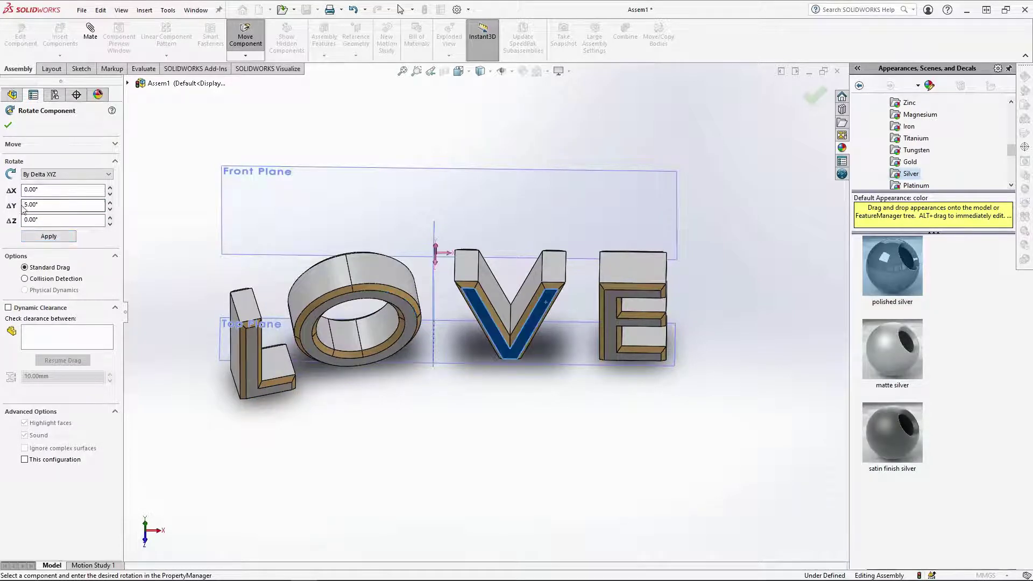
click(49, 241)
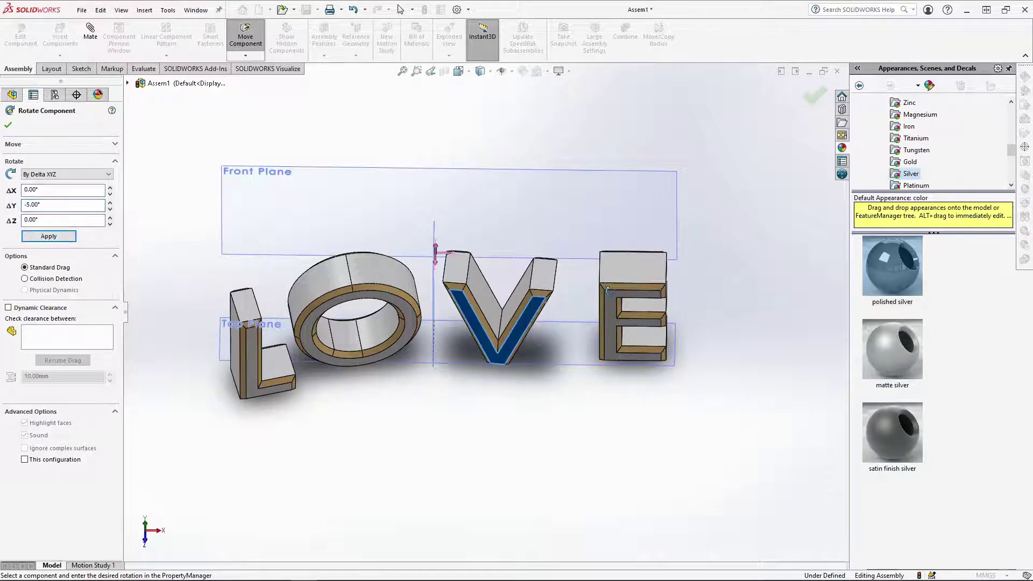
click(633, 272)
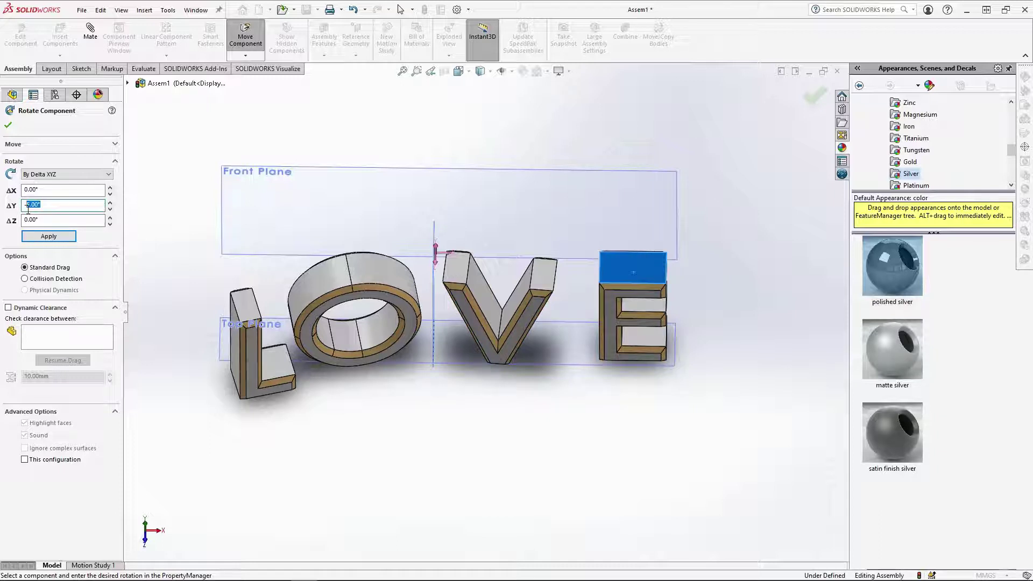
click(43, 239)
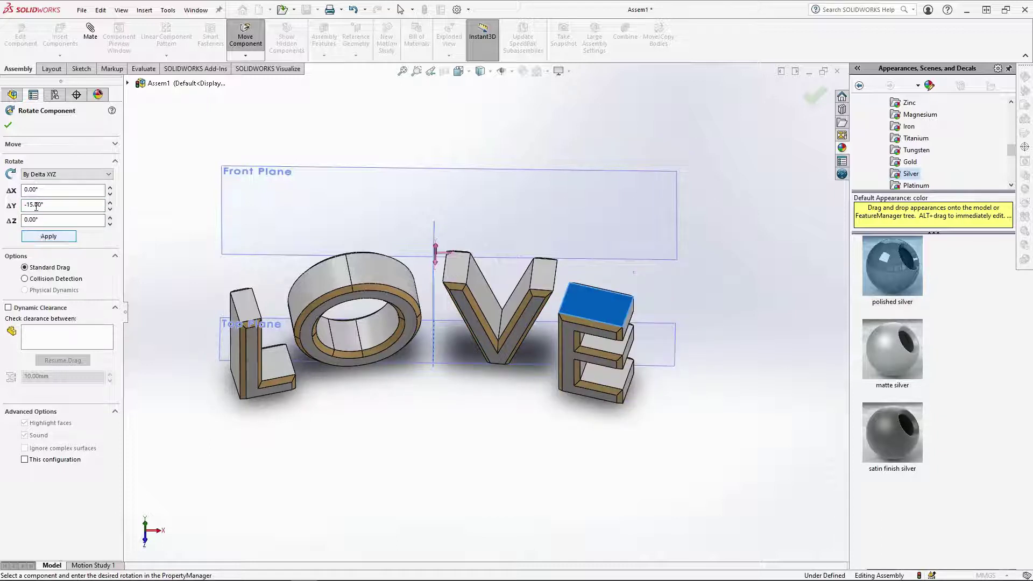
click(8, 126)
Step: Move the L and the E outward in the front view to even out the gaps between the rotated letters
click(458, 71)
click(475, 123)
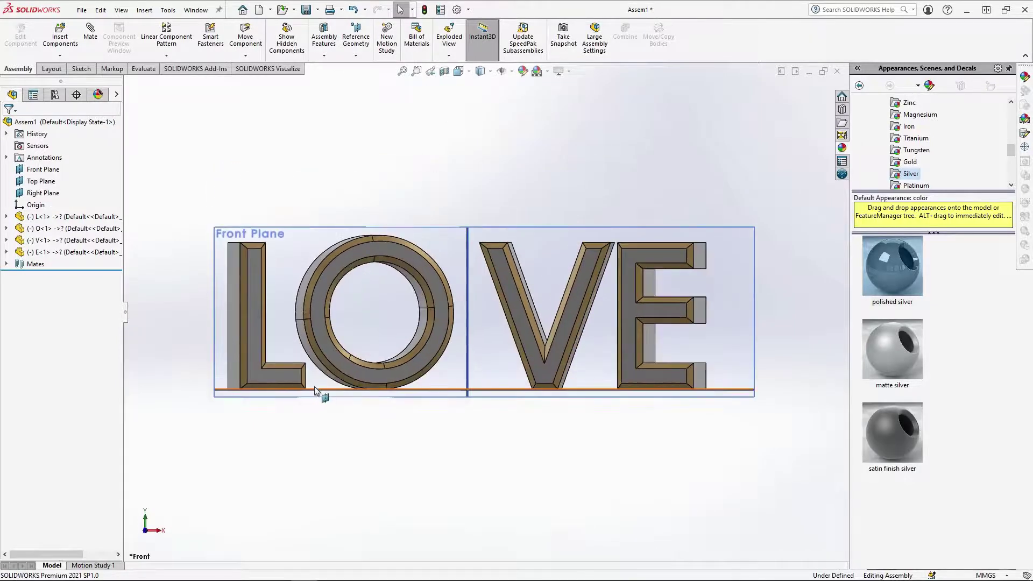
click(267, 385)
drag(268, 384, 246, 380)
drag(671, 380, 695, 382)
scroll(540, 417, up, 4)
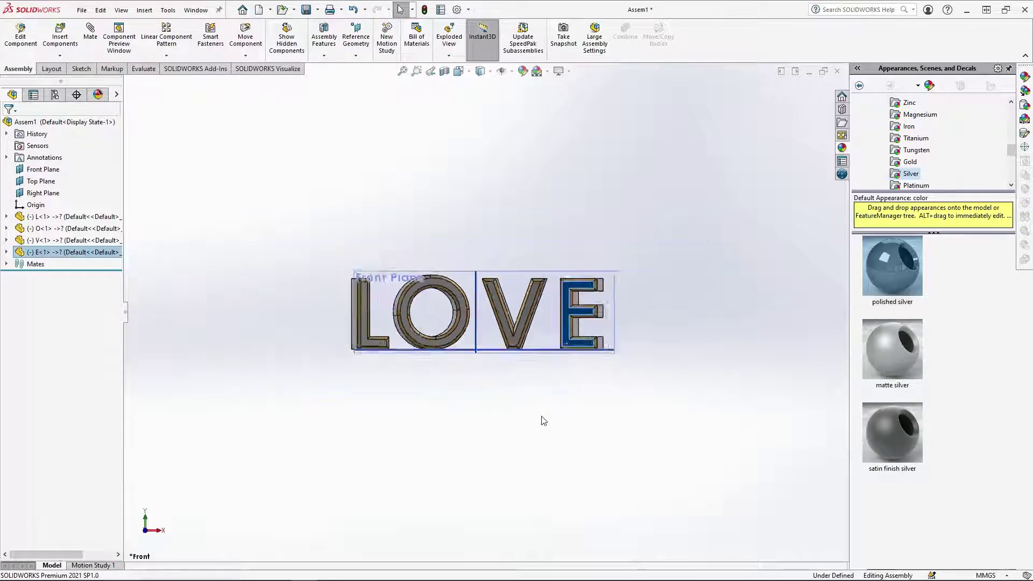
Step: Stretch the displayed Front Plane upward so it extends well above the letters
middle_drag(540, 417, 520, 441)
click(521, 440)
click(547, 255)
middle_drag(501, 231, 508, 209)
click(236, 222)
Step: Insert the Frame part into the assembly above the letters, near the Front Plane
click(59, 36)
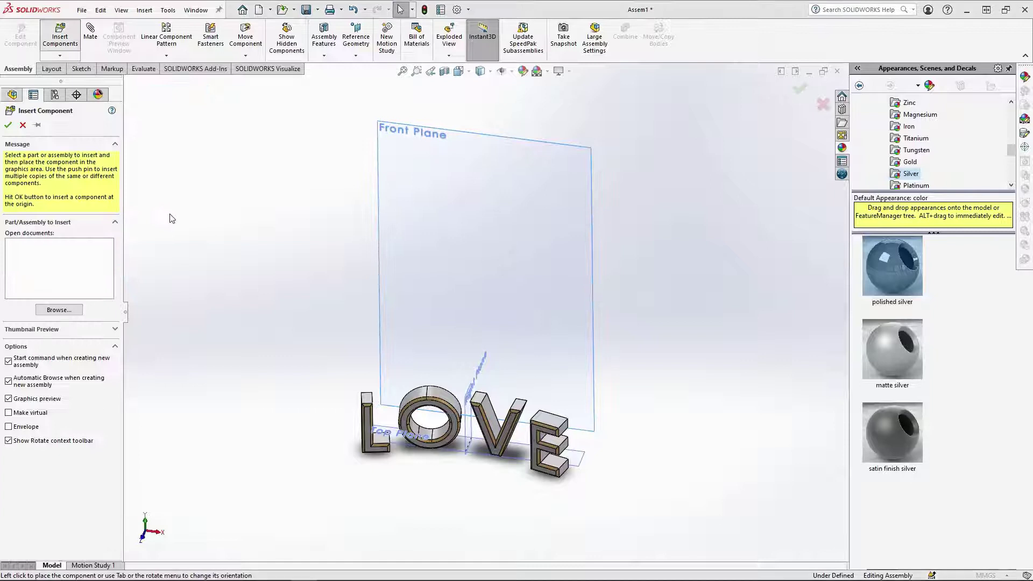
click(310, 206)
click(790, 492)
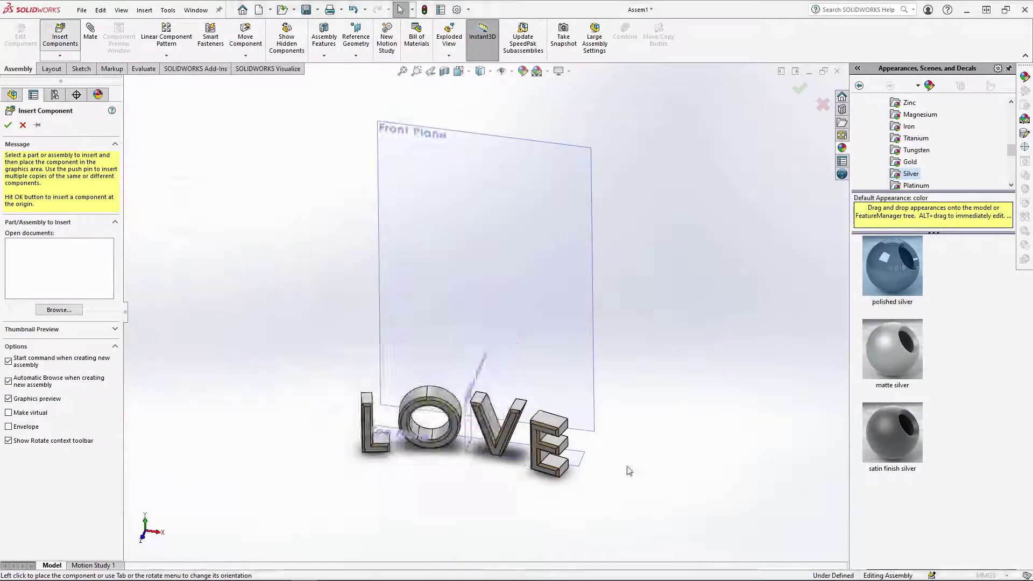
click(476, 261)
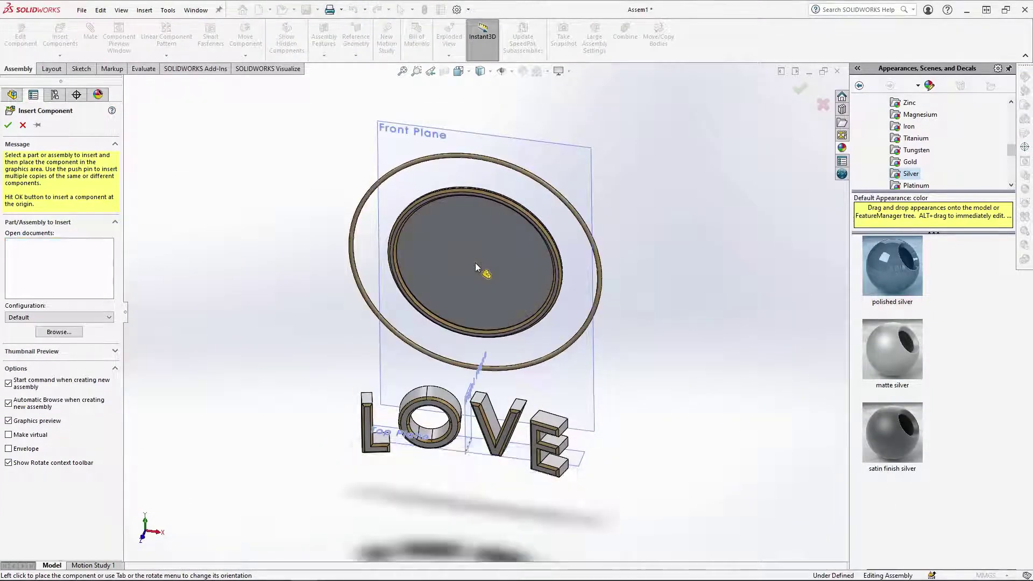
middle_drag(663, 322, 549, 267)
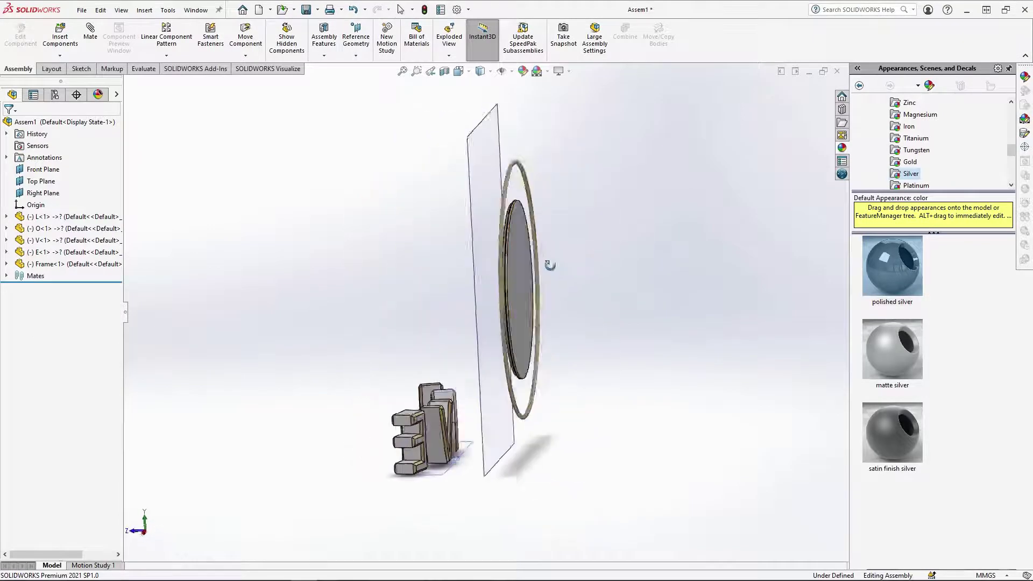
Step: Mate the flat face of the frame's disc coincident with the assembly's Front Plane
click(523, 316)
click(667, 253)
middle_drag(599, 301, 664, 286)
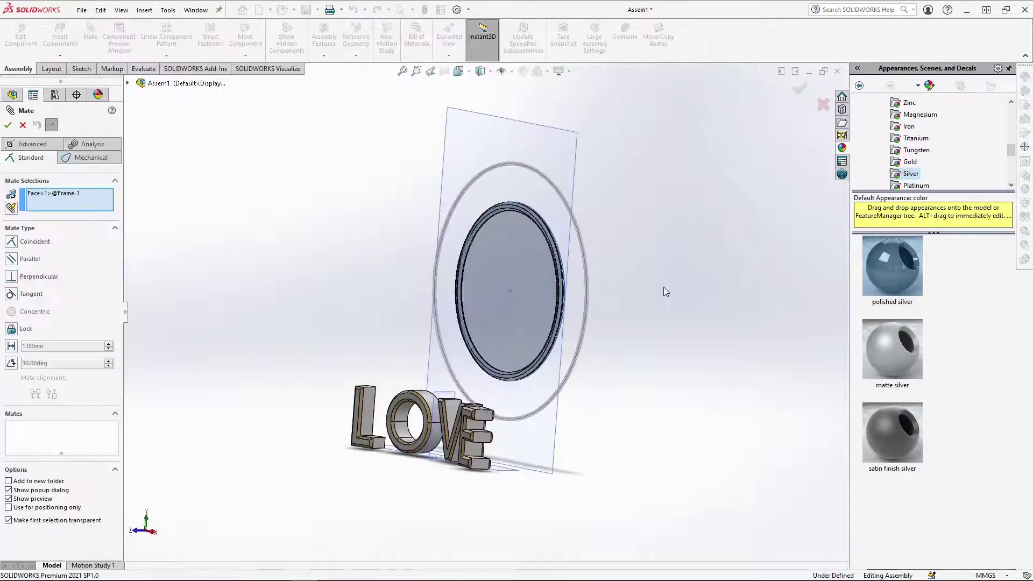
click(560, 216)
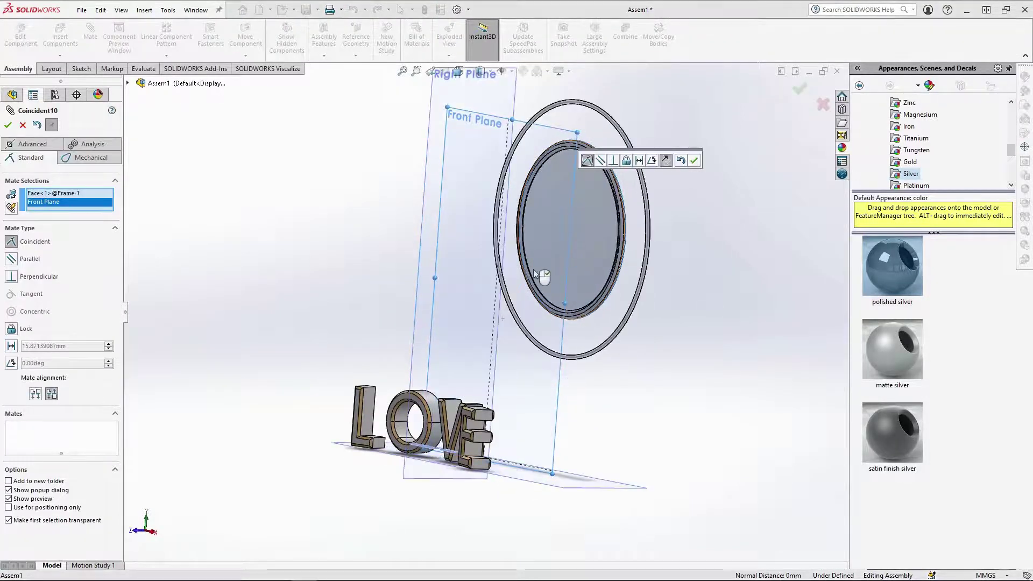
click(693, 160)
Step: Mate the frame's centre point coincident with the assembly's Right Plane
click(571, 228)
middle_drag(570, 228, 536, 254)
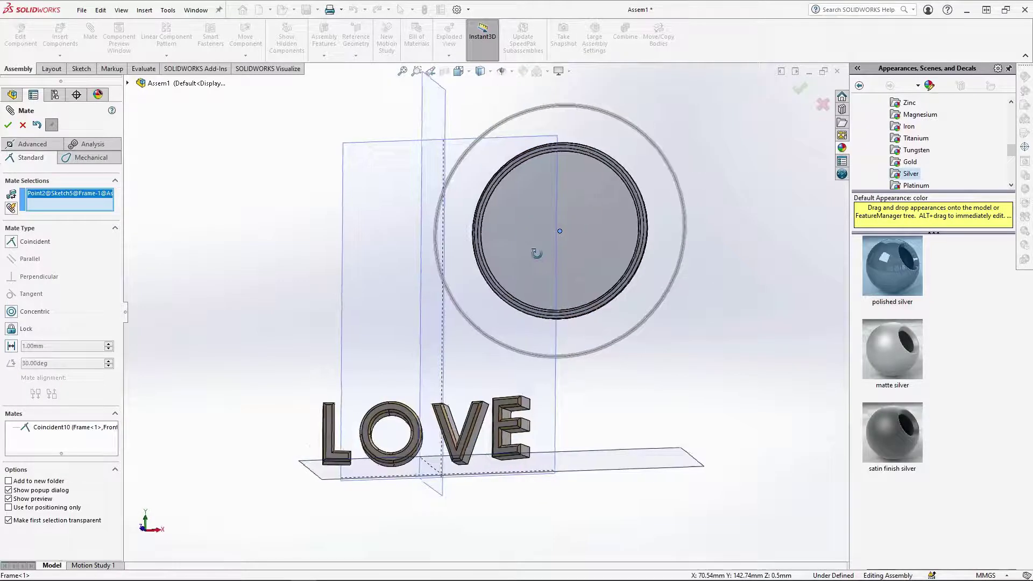
click(437, 342)
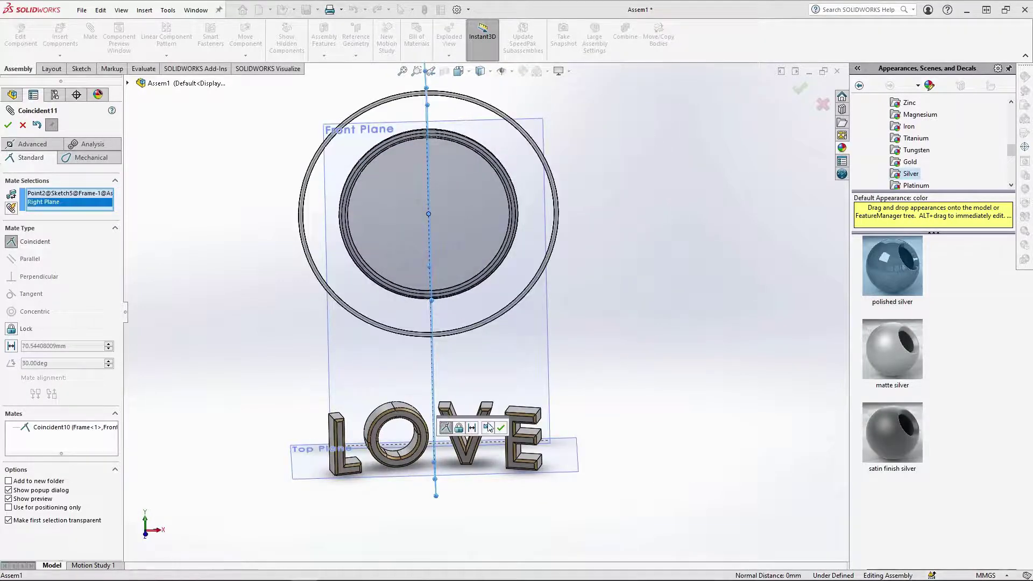
click(501, 428)
Step: Add a 135 mm distance mate between the frame's centre point and the assembly's Top Plane, and finish mating
middle_drag(510, 325, 492, 339)
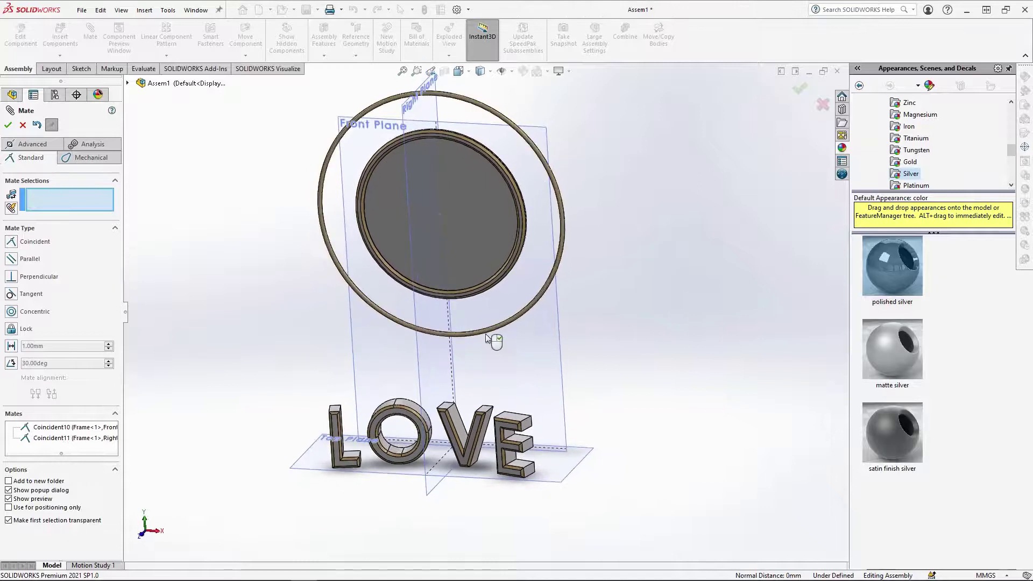
click(445, 241)
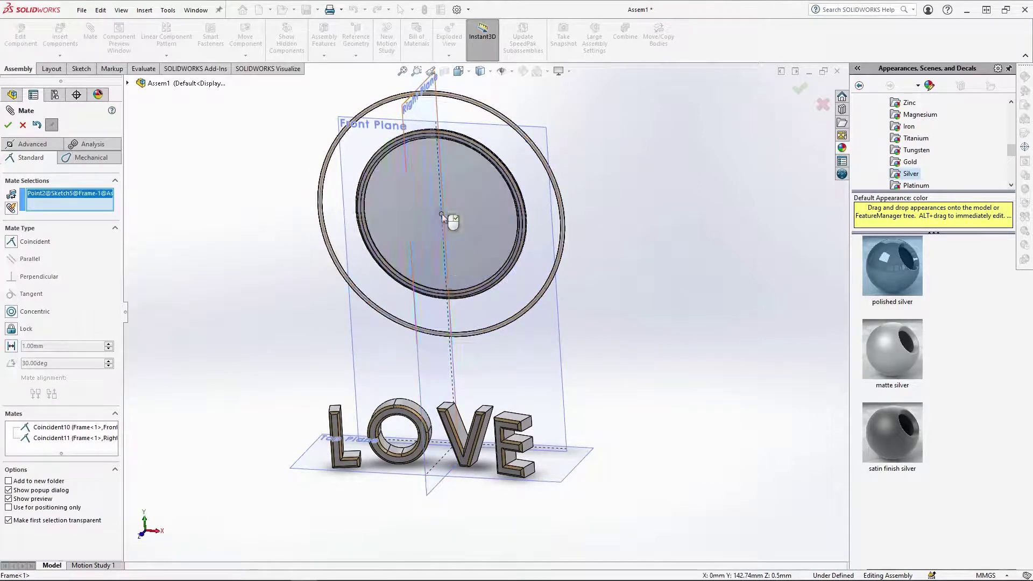
click(548, 484)
click(10, 346)
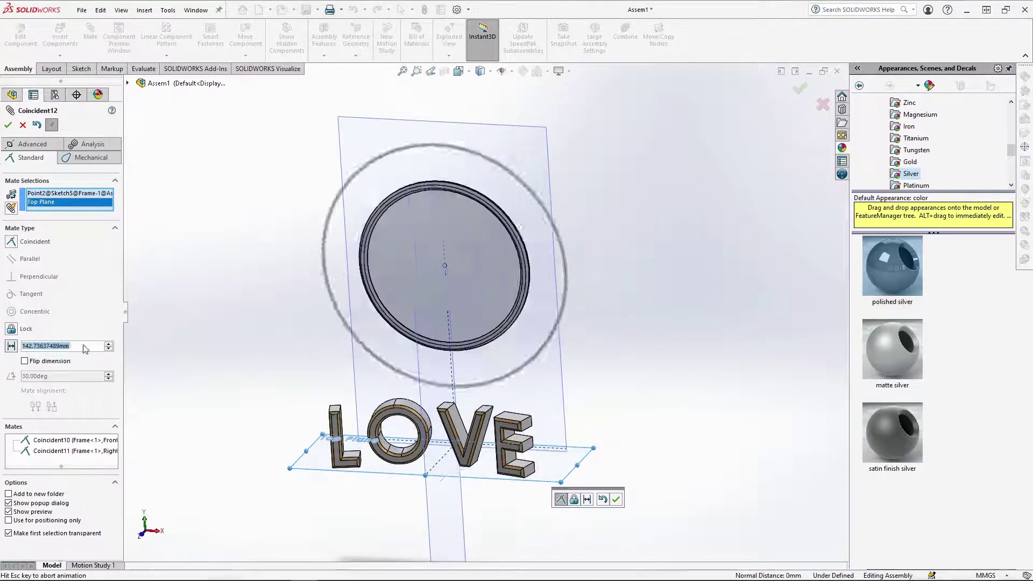
text(135)
key(Return)
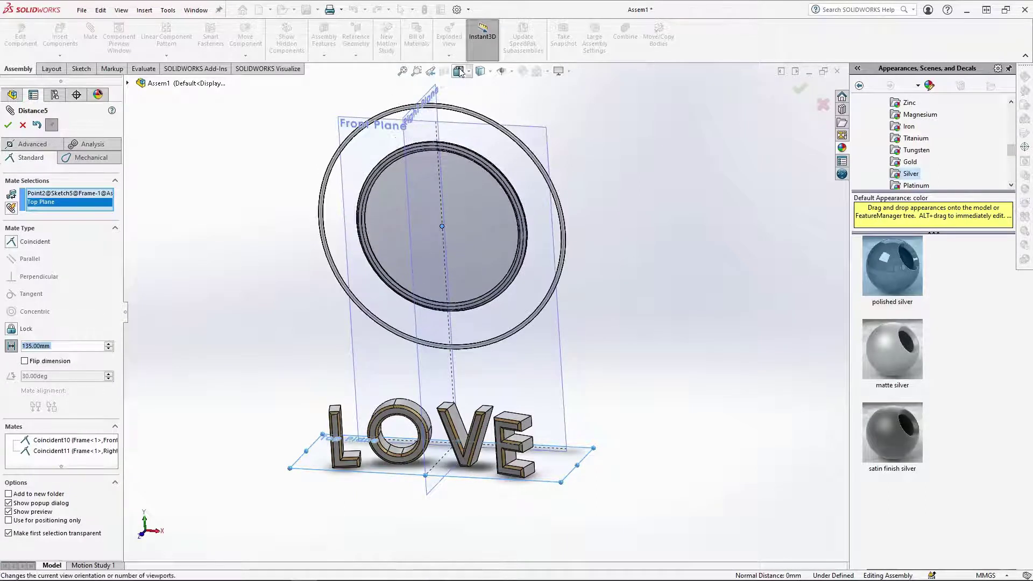
click(460, 70)
click(479, 114)
click(8, 126)
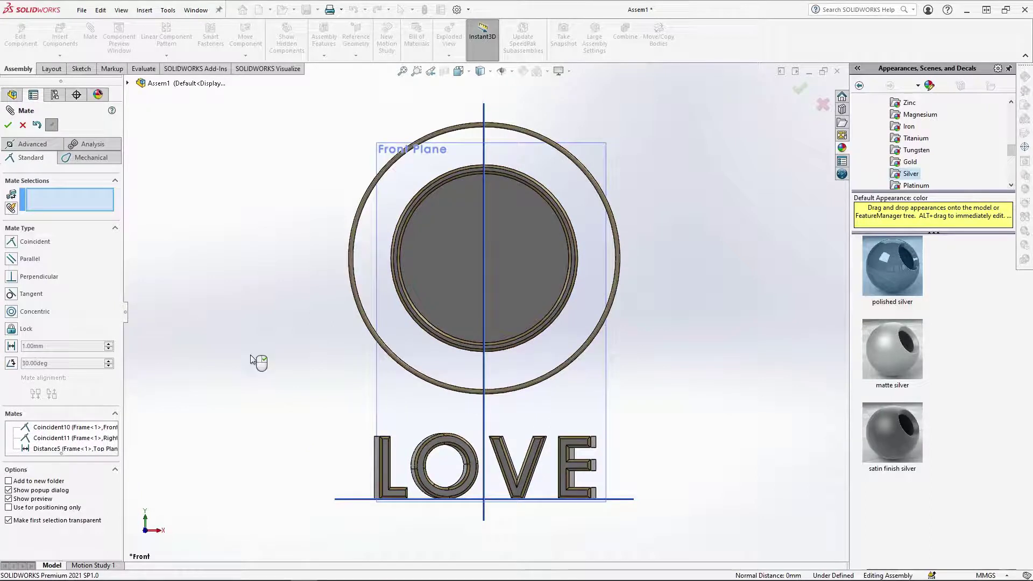
click(9, 126)
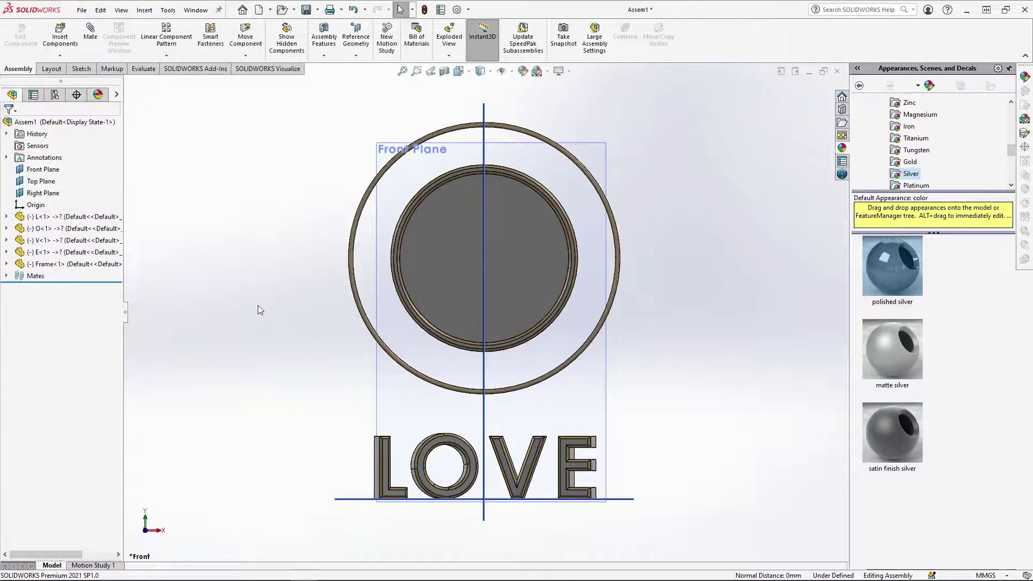
Step: Load the Heart 1, Heart 2 and Heart 3 part files together for insertion into the assembly
scroll(677, 372, up, 1)
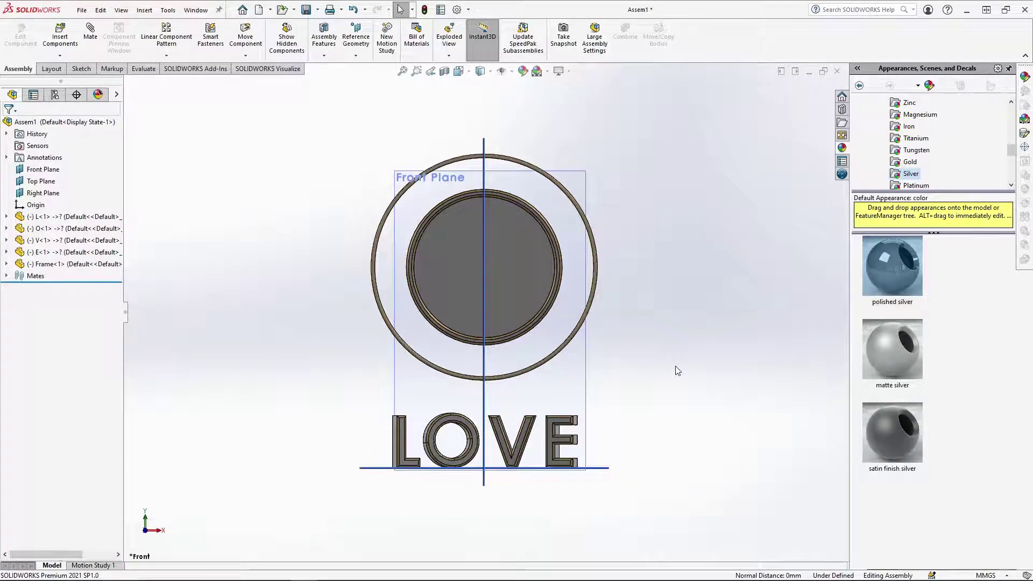
click(58, 37)
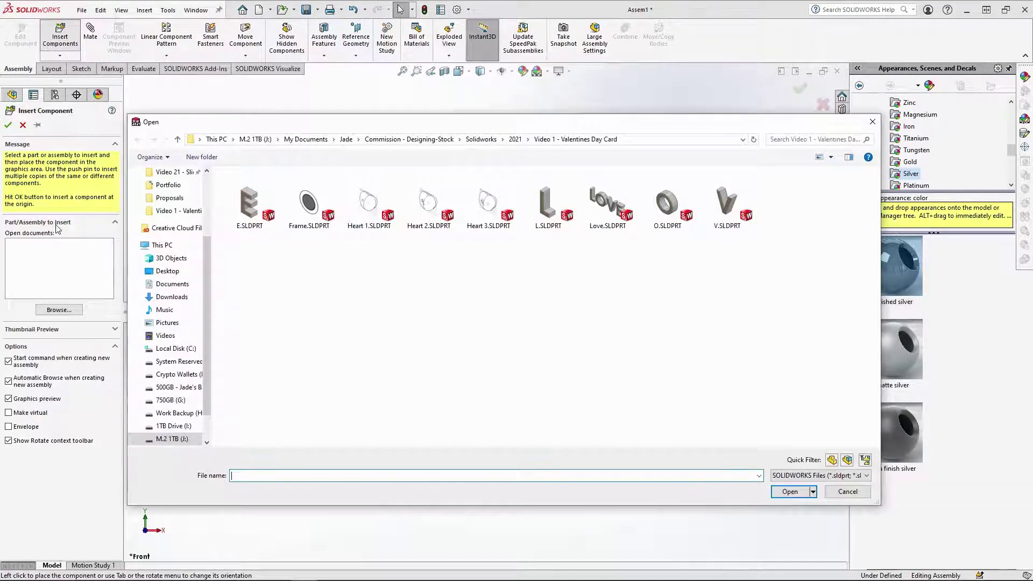
click(371, 218)
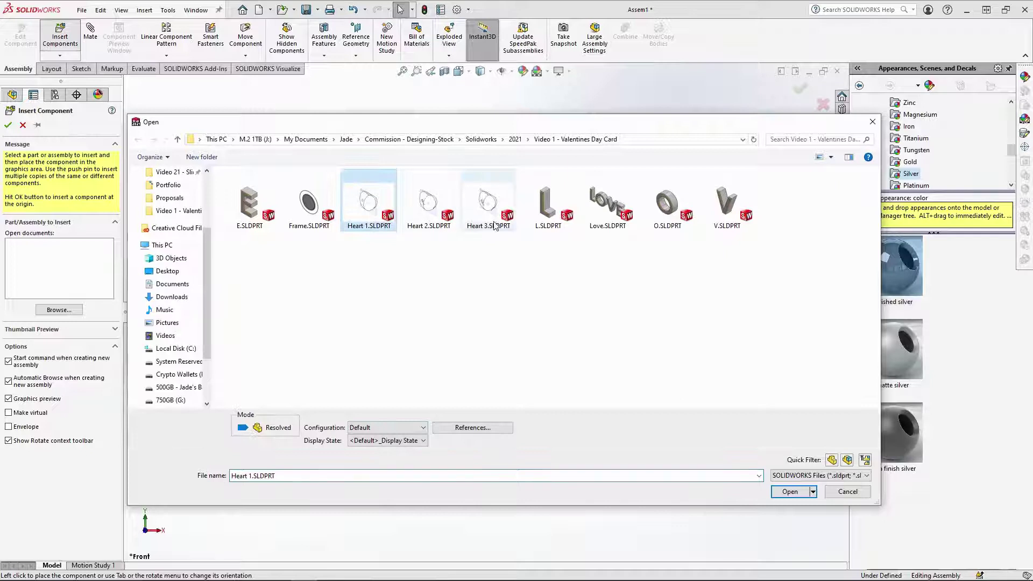
shift+click(499, 217)
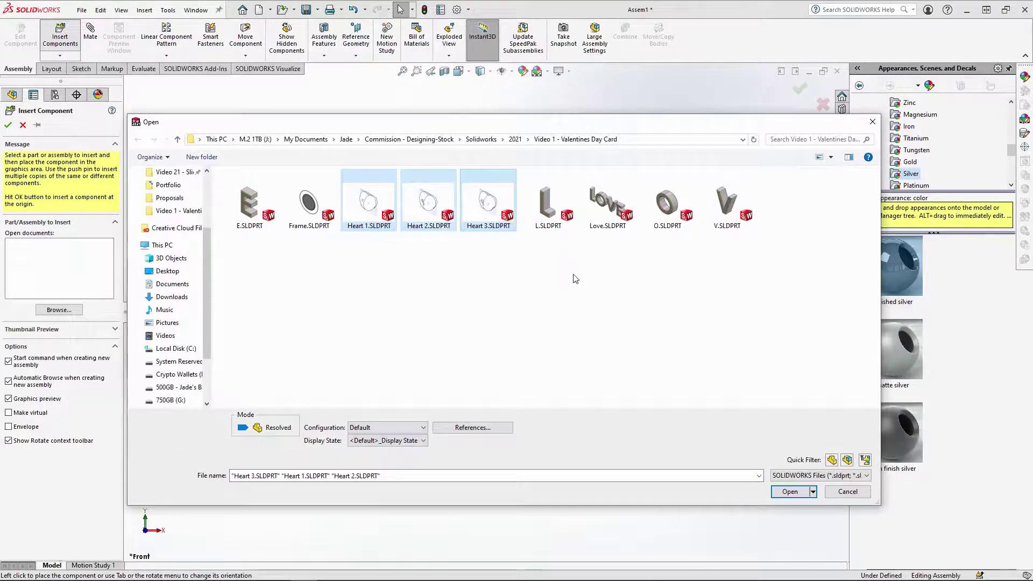
click(789, 491)
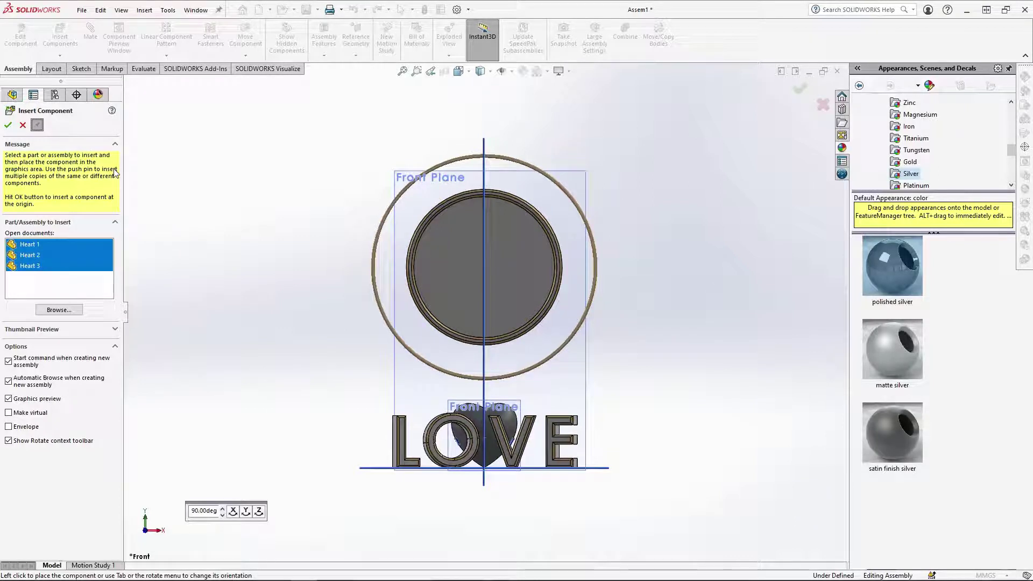
Step: Place three copies of Heart 1 around the frame: upper right, upper left and right of the ring
click(29, 244)
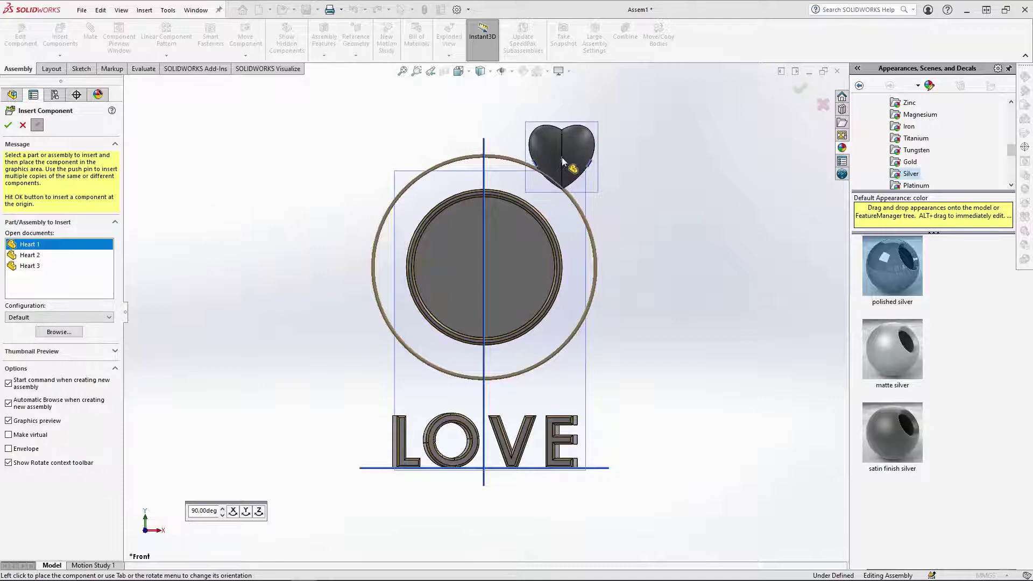
click(562, 158)
click(365, 178)
click(642, 302)
Step: Place two copies of Heart 2, one above the frame and one beside the ring's lower left
click(30, 234)
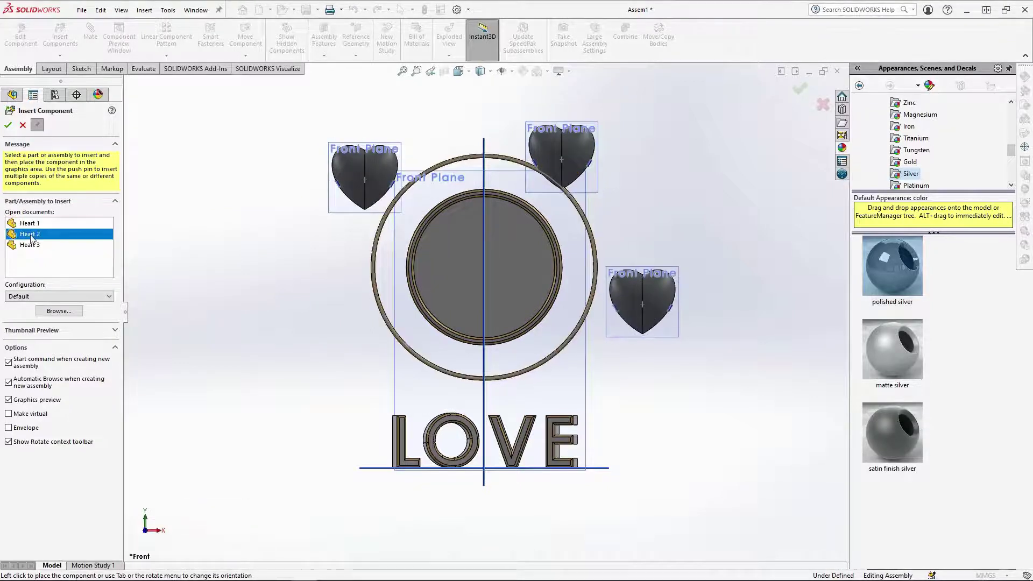
click(450, 110)
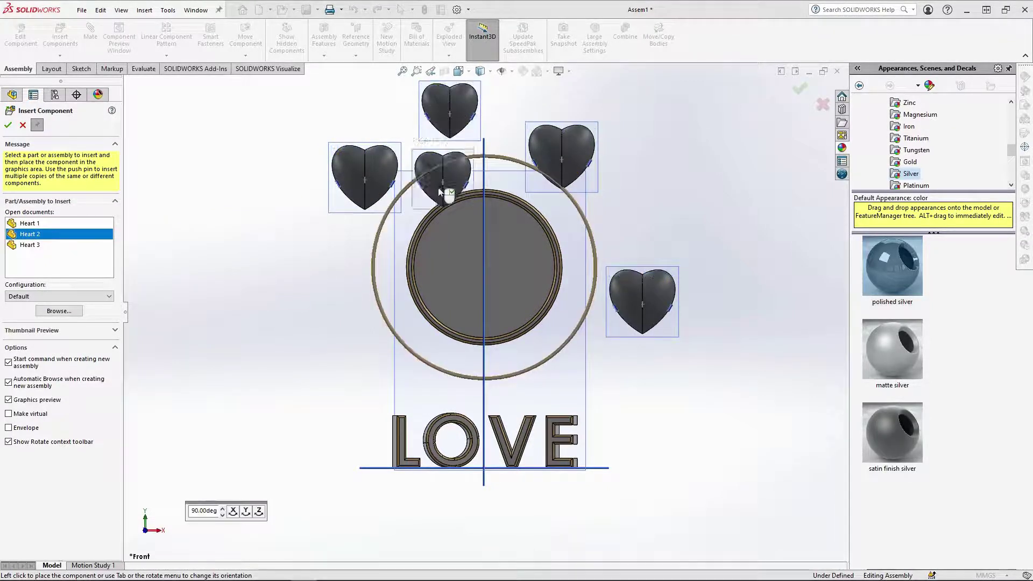
click(323, 296)
Step: Place five copies of Heart 3 in the gaps between the larger hearts around the frame, and finish inserting
click(29, 244)
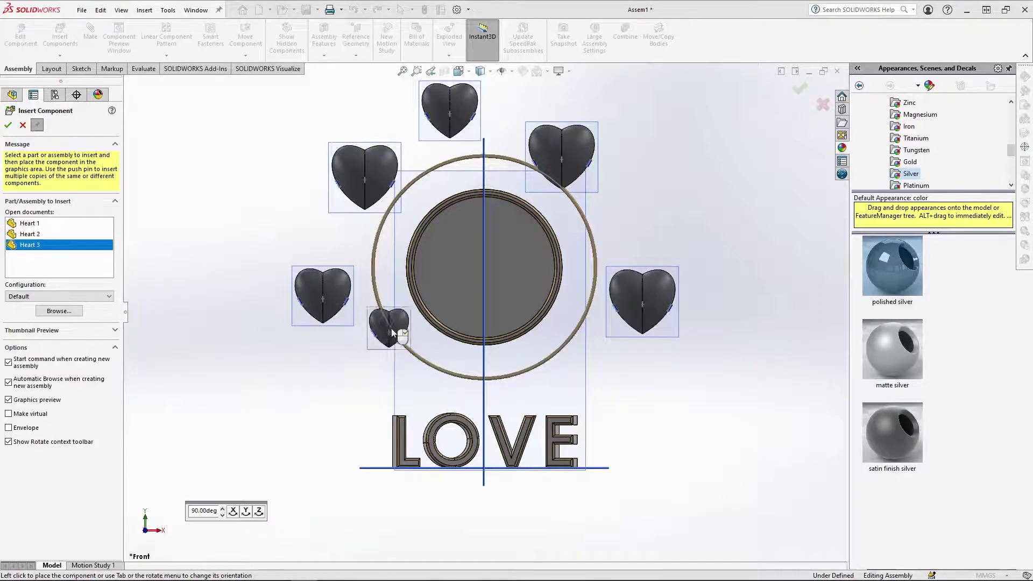
click(365, 353)
click(541, 96)
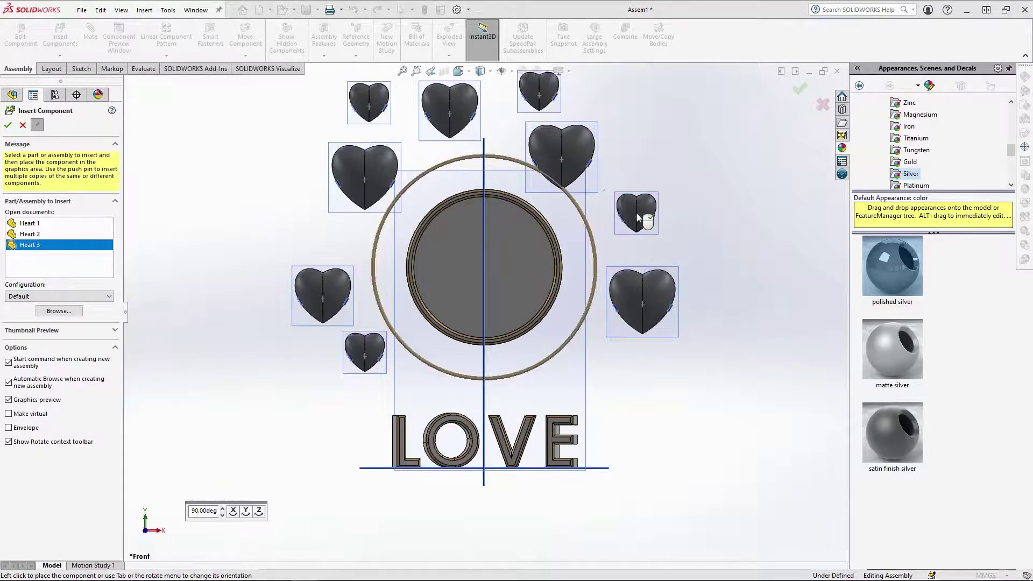
click(635, 214)
click(613, 380)
key(Escape)
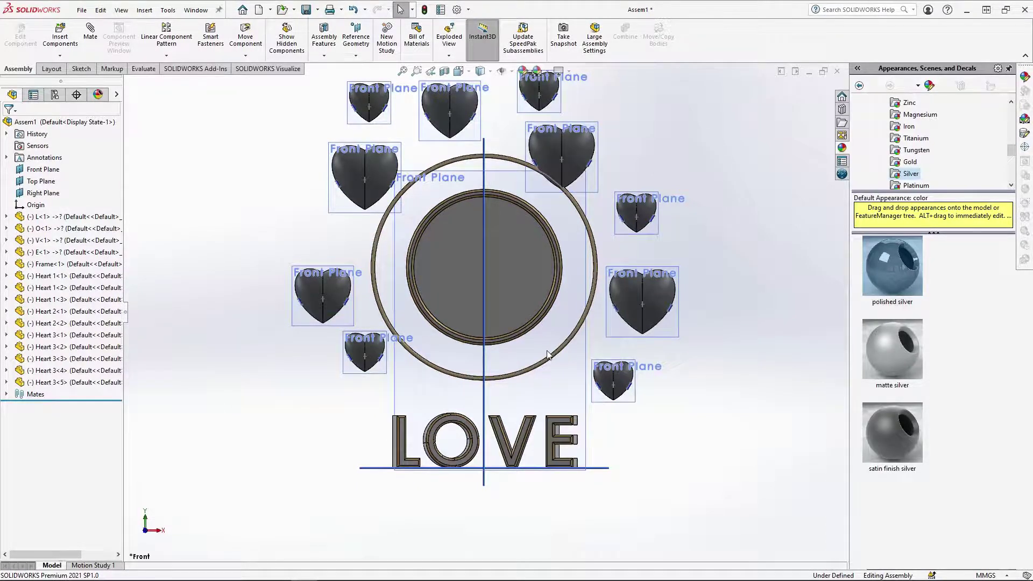
Step: Mate the right side point of the lower-left Heart 3 coincident with the centre arc of the frame's outer ring
scroll(548, 355, down, 6)
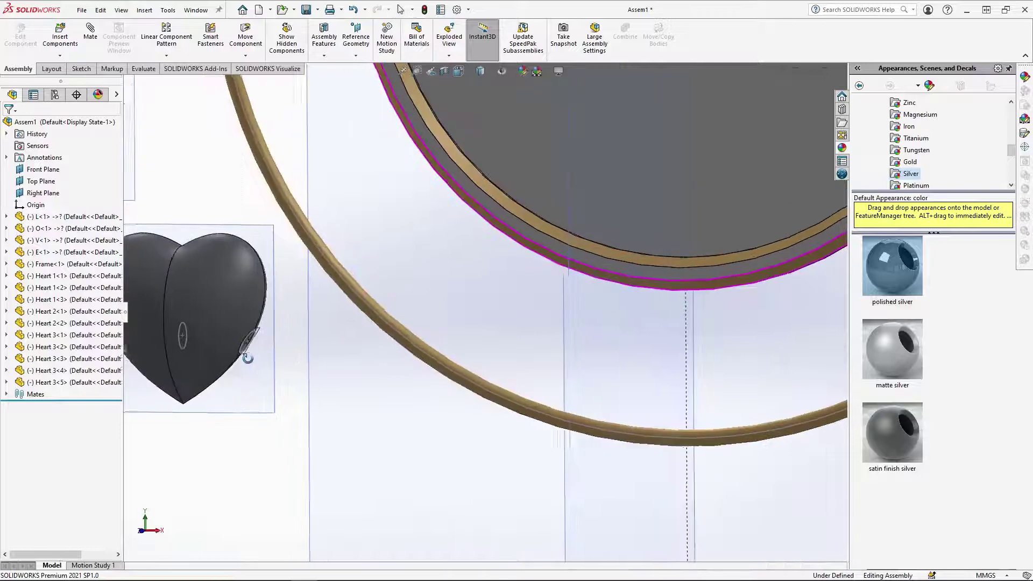
middle_drag(248, 357, 265, 352)
click(274, 332)
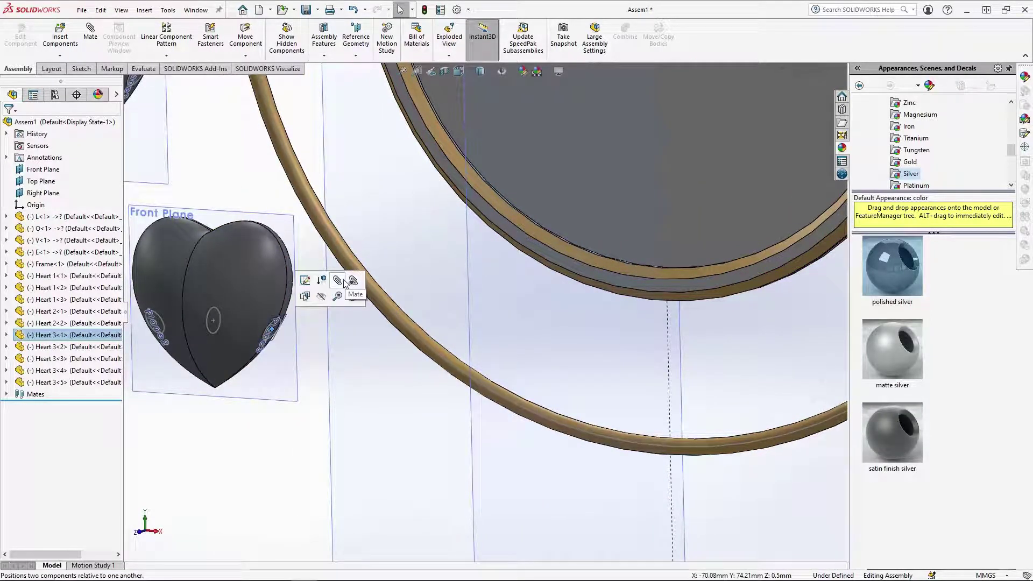
click(438, 359)
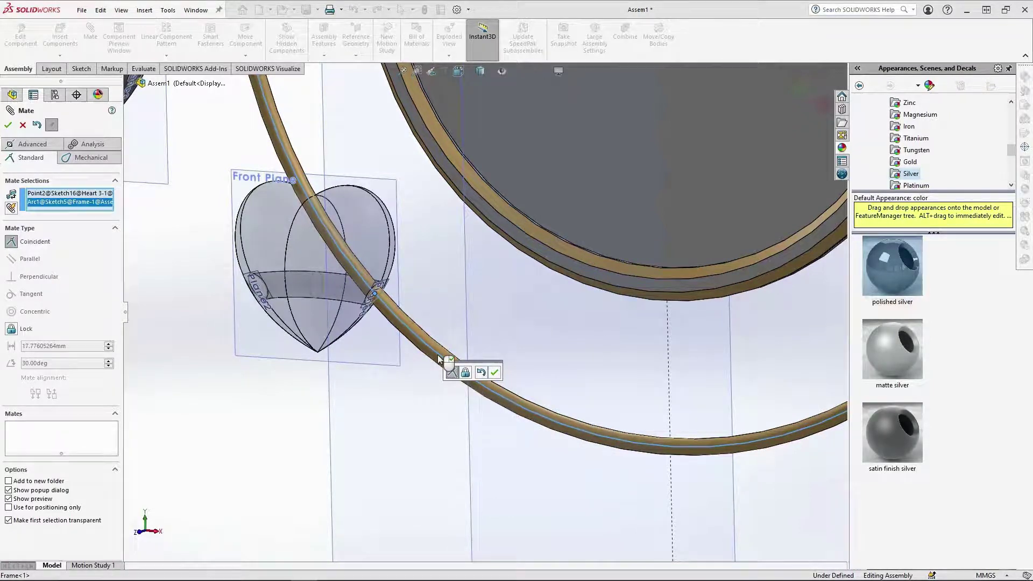
key(Return)
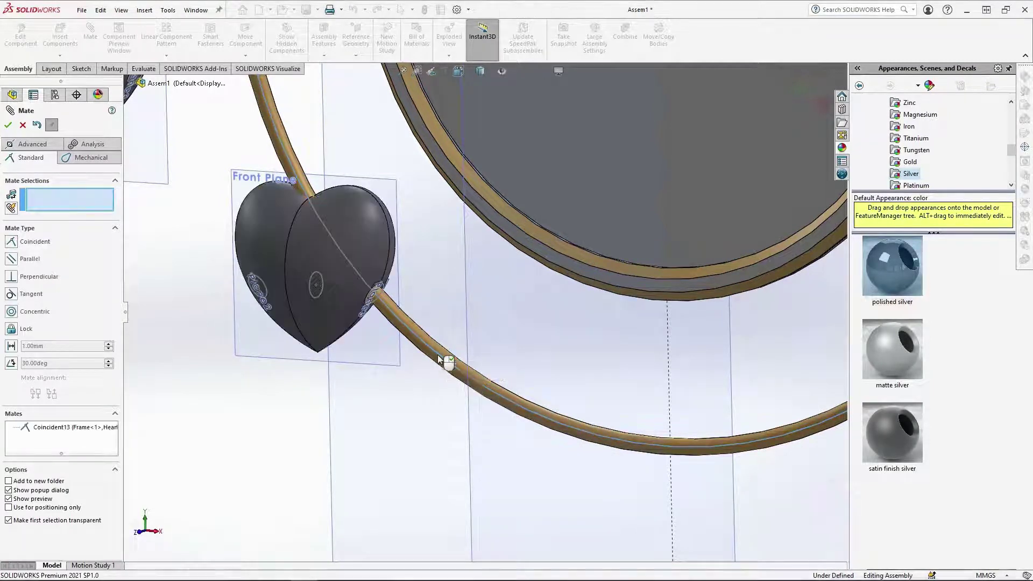
Step: Mate the opposite side point of the same Heart 3 coincident with the ring's centre arc
click(258, 289)
click(384, 312)
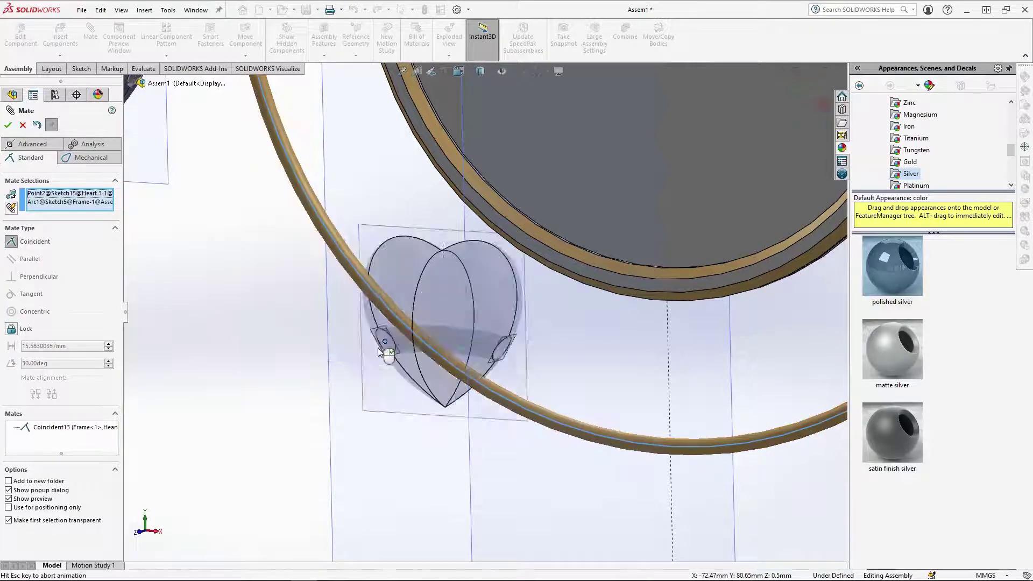
click(367, 366)
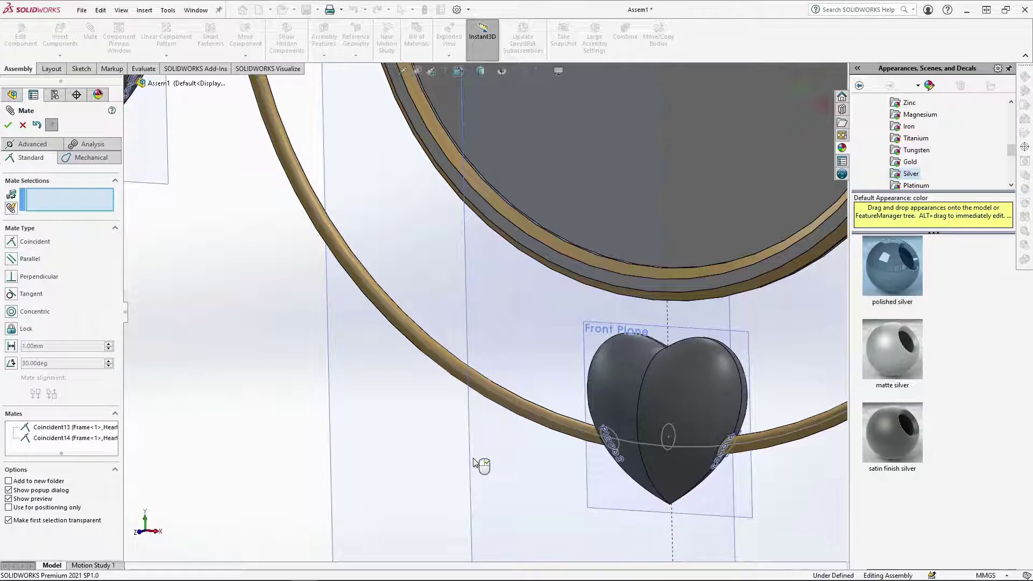
Step: Mate that Heart 3's Front Plane parallel to the assembly's Front Plane, with the mate alignment flipped
click(748, 347)
key(f)
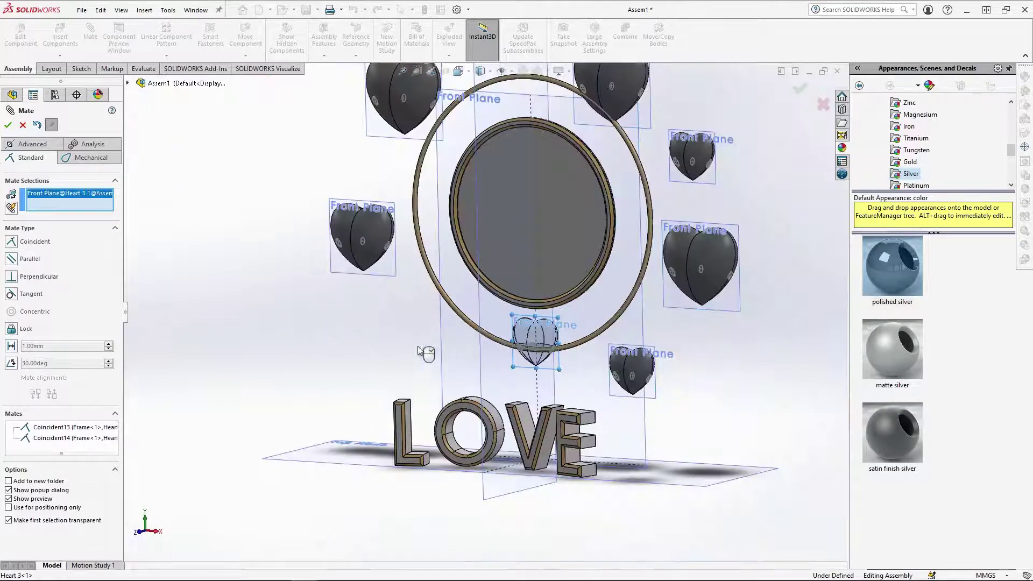
click(443, 361)
scroll(447, 345, down, 5)
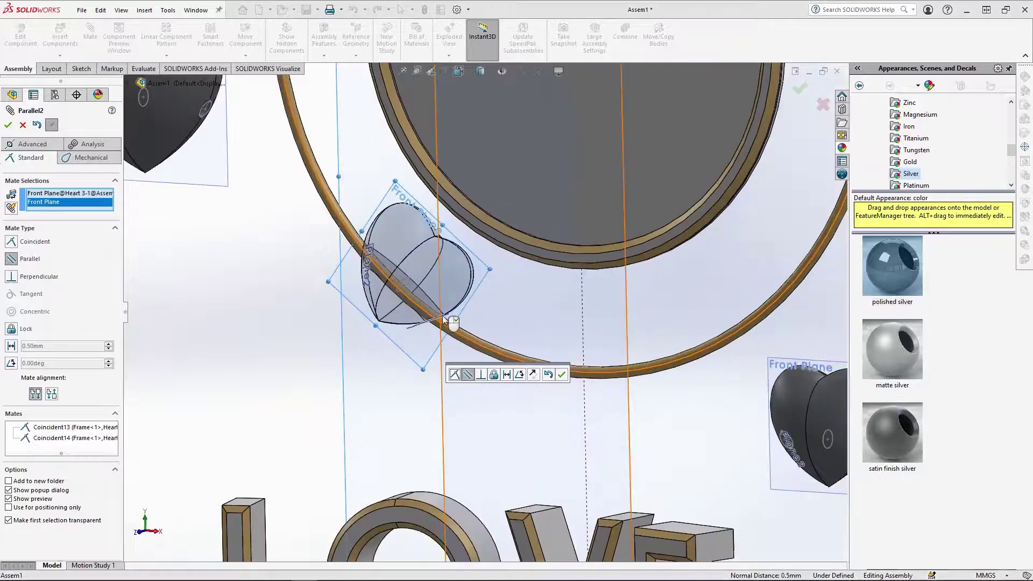
click(535, 374)
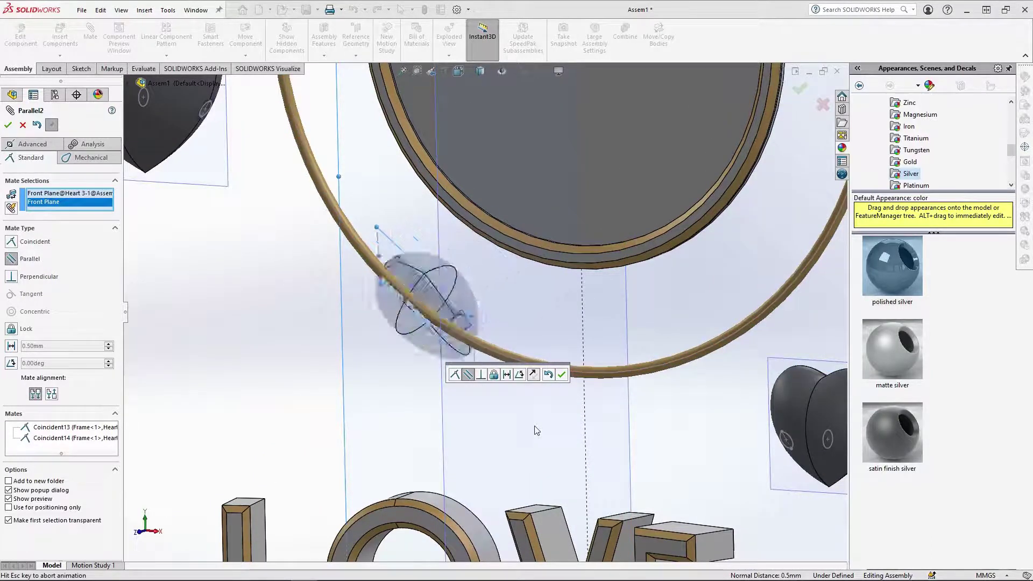
click(563, 378)
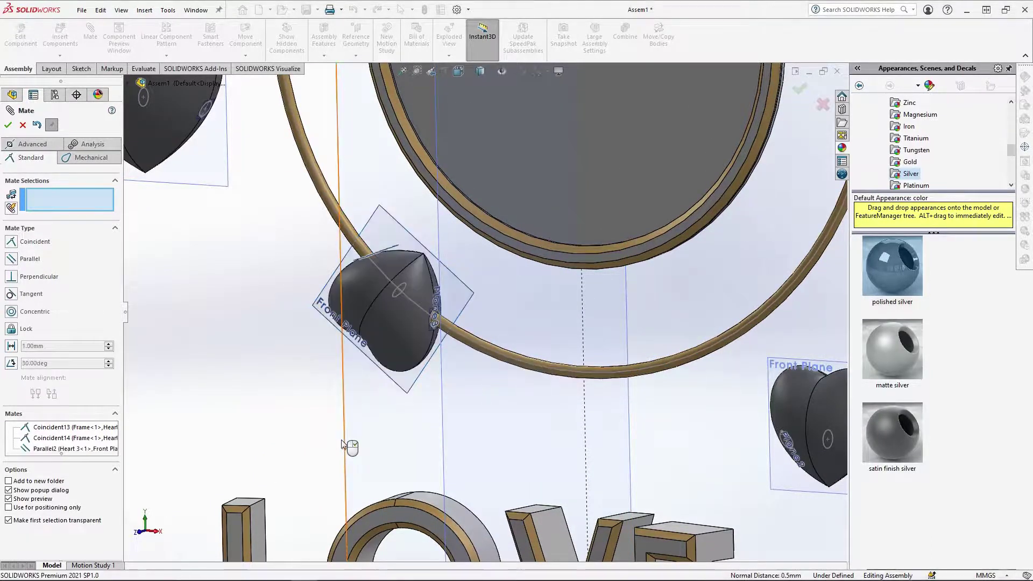
Step: Mate the next hearts to the ring's centre arc by both side points, with their front planes parallel to the assembly's Front Plane
scroll(397, 330, up, 4)
scroll(616, 425, down, 5)
click(615, 424)
click(537, 482)
click(591, 494)
scroll(466, 276, up, 5)
scroll(466, 276, down, 5)
click(481, 486)
click(600, 499)
scroll(554, 415, up, 4)
click(554, 413)
click(615, 396)
click(668, 405)
Step: Mate the first Heart 1 copy and the last Heart 3 copy onto the ring's centre arc, and finish mating
click(725, 351)
click(705, 487)
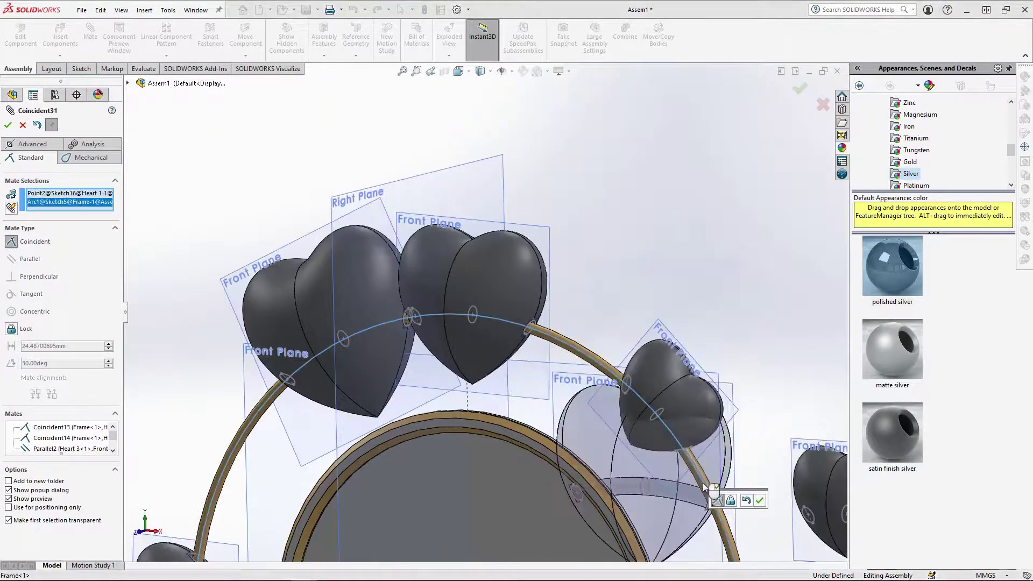
click(756, 500)
click(613, 326)
click(495, 404)
click(548, 413)
click(569, 309)
drag(460, 424, 508, 358)
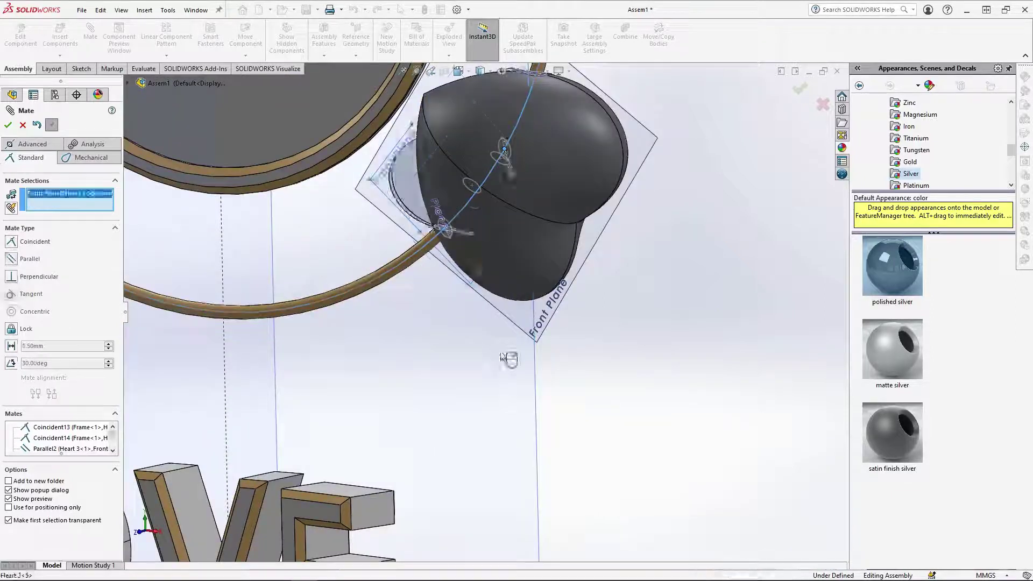
key(Escape)
key(ctrl+1)
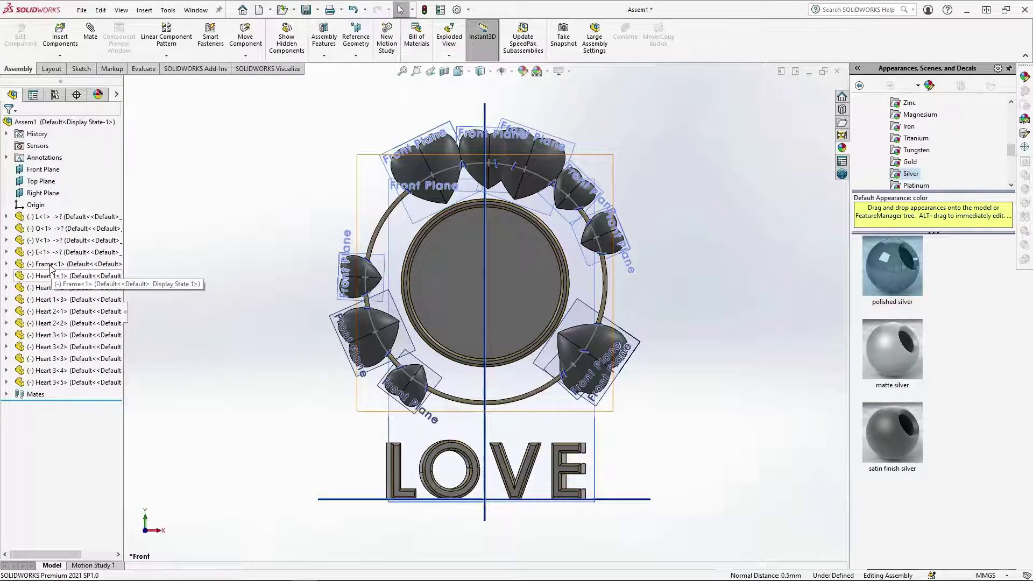
Step: Hide the Front Plane of the Heart 1 component
click(7, 276)
click(48, 359)
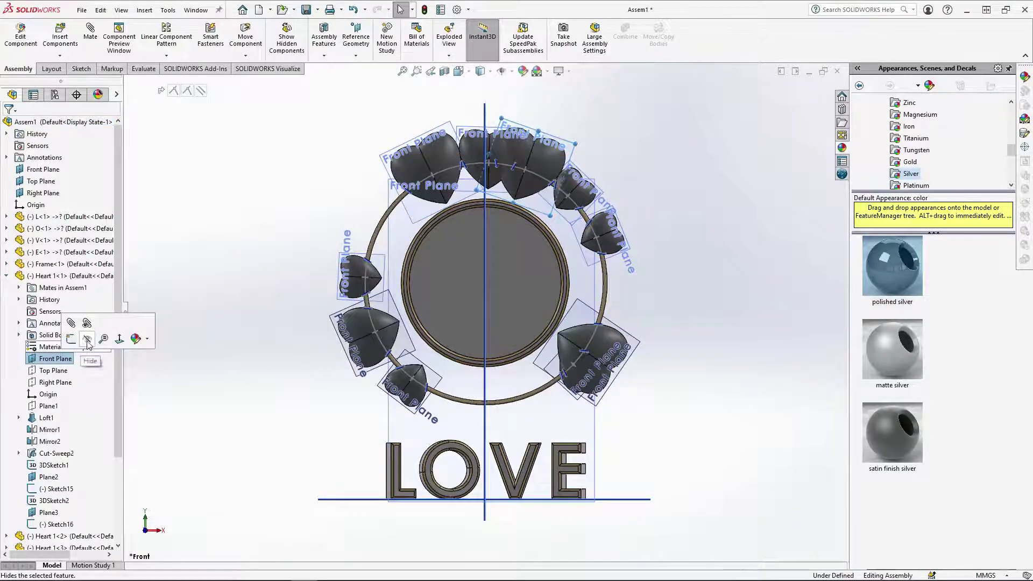
click(88, 340)
click(6, 276)
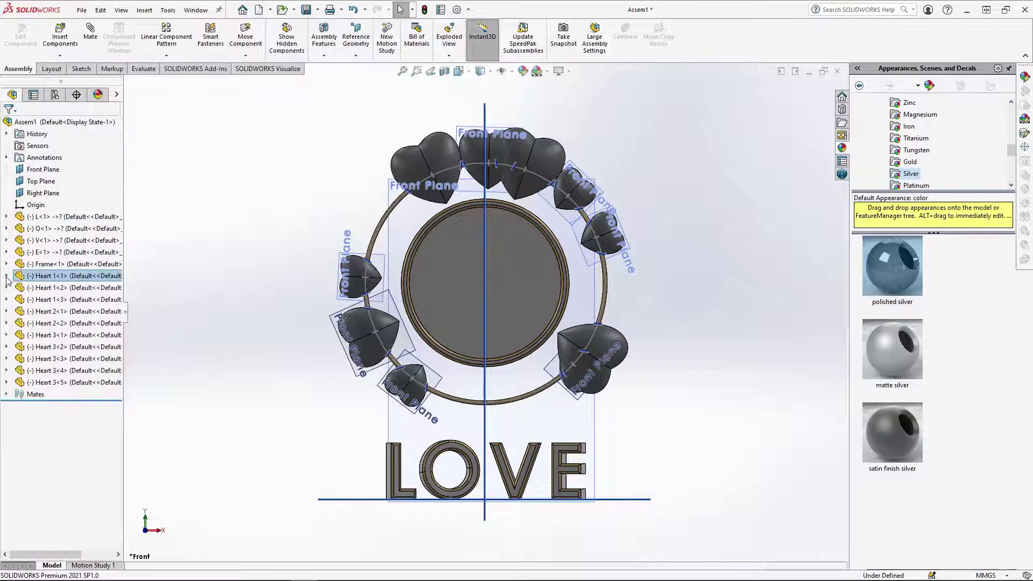
Step: Hide the Front Planes of the Heart 2 and Heart 3 components
click(6, 311)
click(47, 359)
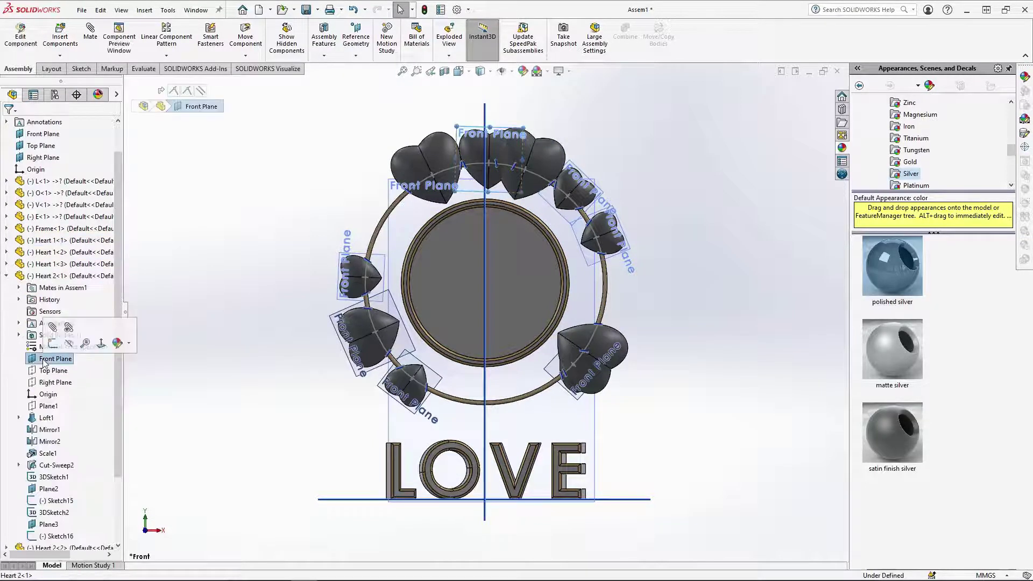
click(86, 343)
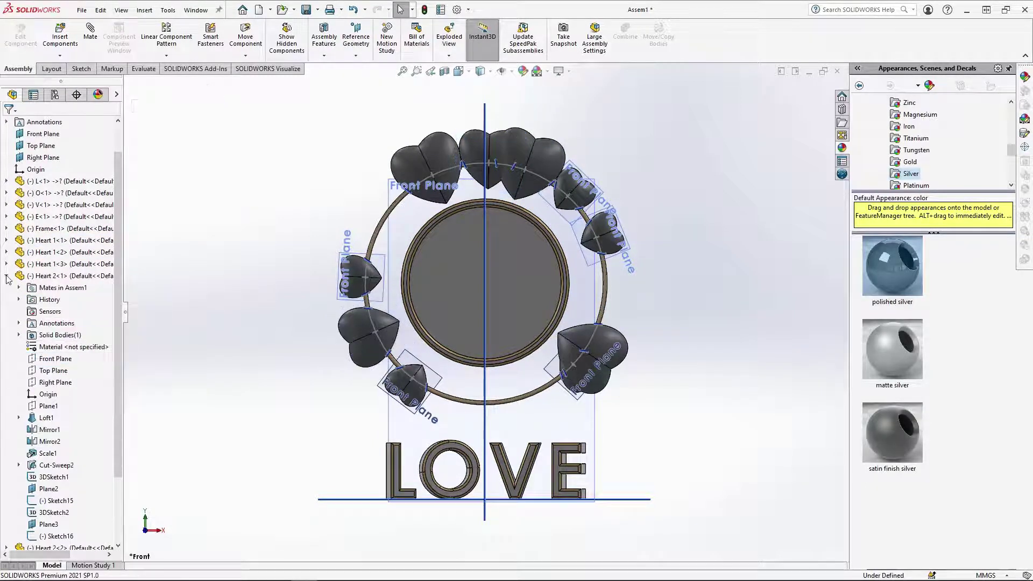
click(6, 276)
scroll(7, 358, down, 2)
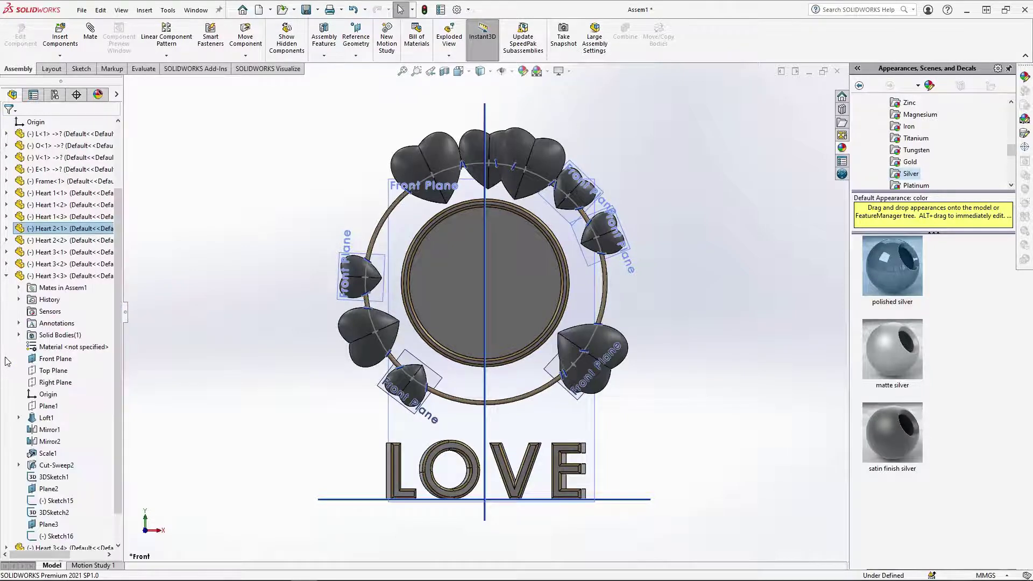
click(47, 359)
click(86, 343)
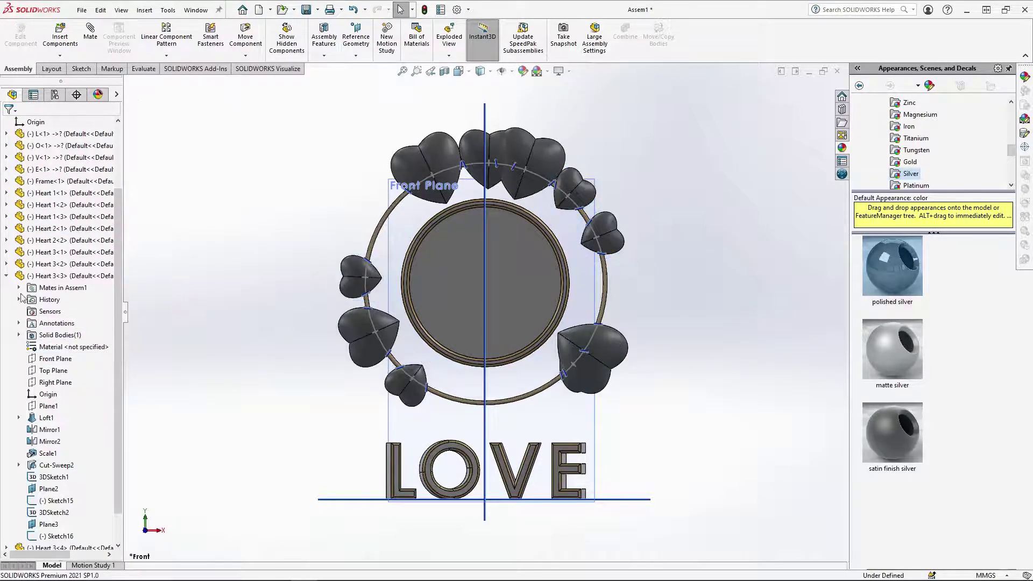
click(6, 276)
Step: Slide the overlapping heart at the top of the ring toward the upper left and adjust its spacing from its neighbours
scroll(668, 349, down, 3)
click(300, 272)
click(423, 116)
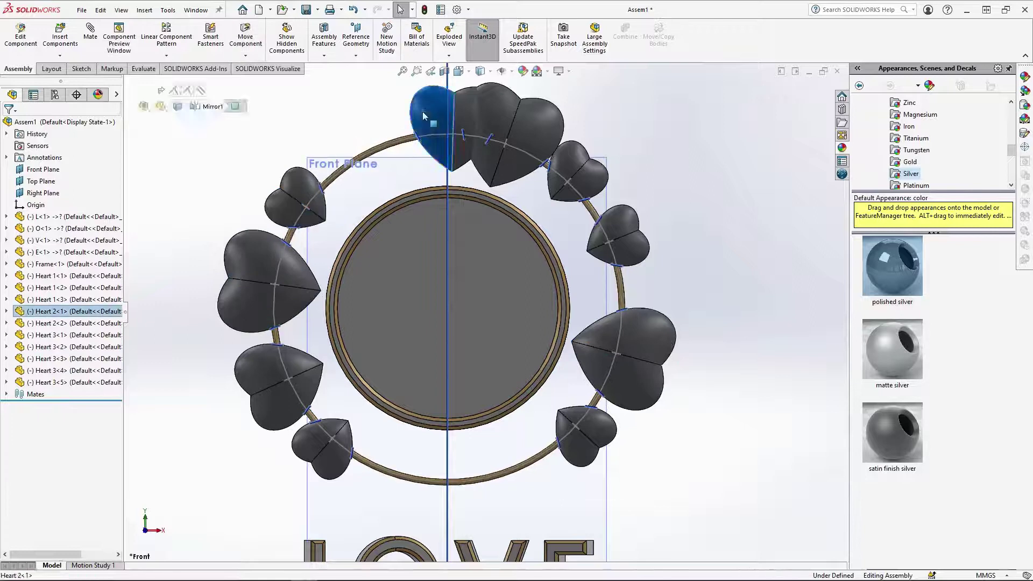
drag(423, 116, 345, 116)
scroll(567, 228, down, 3)
scroll(391, 318, down, 3)
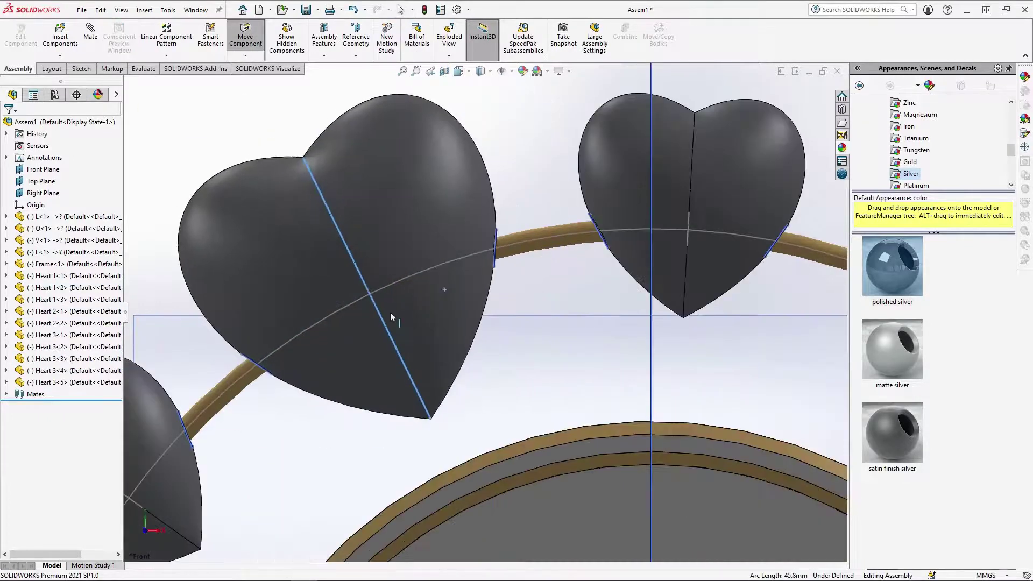
drag(391, 318, 426, 304)
Step: Slide the hearts on the ring's left side and the large upper-right heart along the ring to even out their gaps
scroll(426, 304, up, 6)
drag(320, 200, 335, 181)
drag(280, 307, 280, 288)
drag(342, 514, 332, 502)
scroll(258, 302, up, 1)
drag(609, 177, 581, 152)
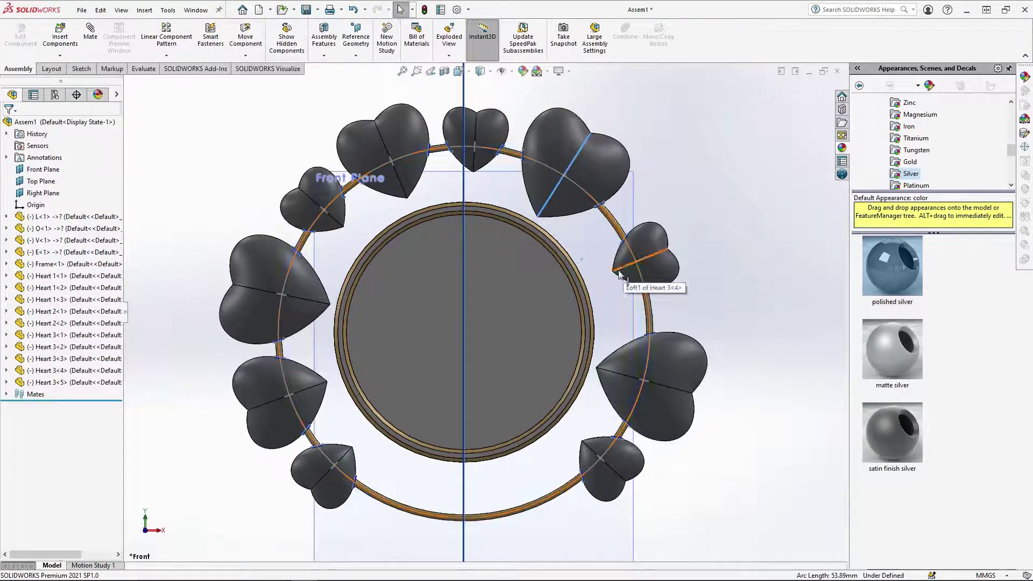
Step: Space out the hearts on the ring's right side and readjust the upper hearts along the ring
drag(627, 269, 619, 249)
drag(659, 371, 665, 328)
drag(627, 454, 618, 464)
scroll(606, 108, down, 5)
drag(608, 256, 631, 270)
drag(253, 180, 304, 185)
Step: Fine-tune the positions of the upper-left hearts along the ring so that they do not crowd each other
scroll(226, 188, up, 3)
drag(285, 252, 216, 283)
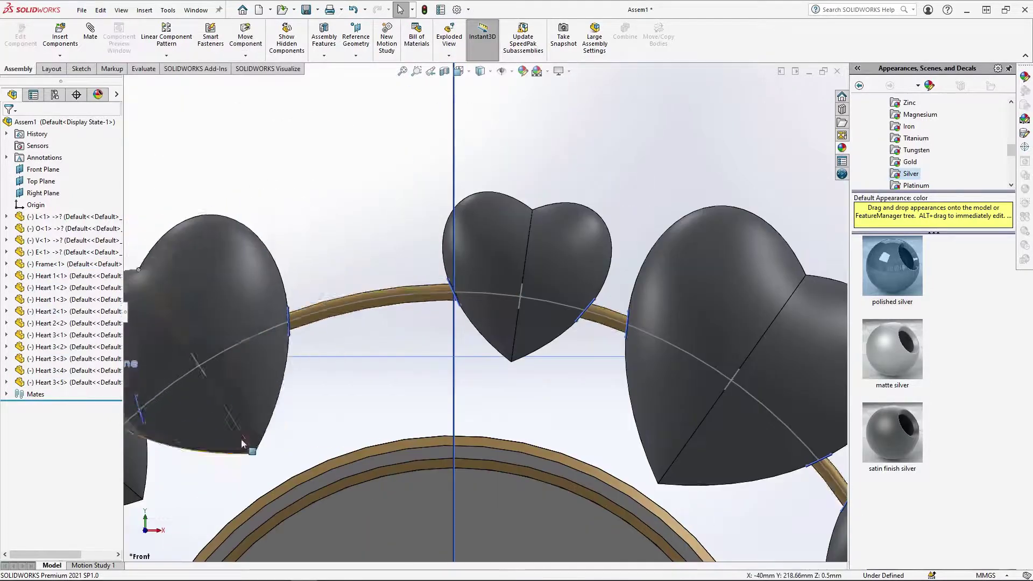
drag(241, 439, 327, 404)
scroll(323, 406, up, 4)
scroll(199, 468, down, 5)
drag(284, 479, 295, 347)
scroll(434, 336, up, 6)
scroll(344, 388, down, 2)
Step: Nudge the lower-left heart and the right-side hearts along the ring until the whole arrangement looks evenly spaced
drag(324, 445, 309, 426)
scroll(331, 301, up, 2)
scroll(639, 447, down, 1)
drag(582, 376, 574, 385)
drag(606, 285, 604, 297)
drag(554, 181, 540, 159)
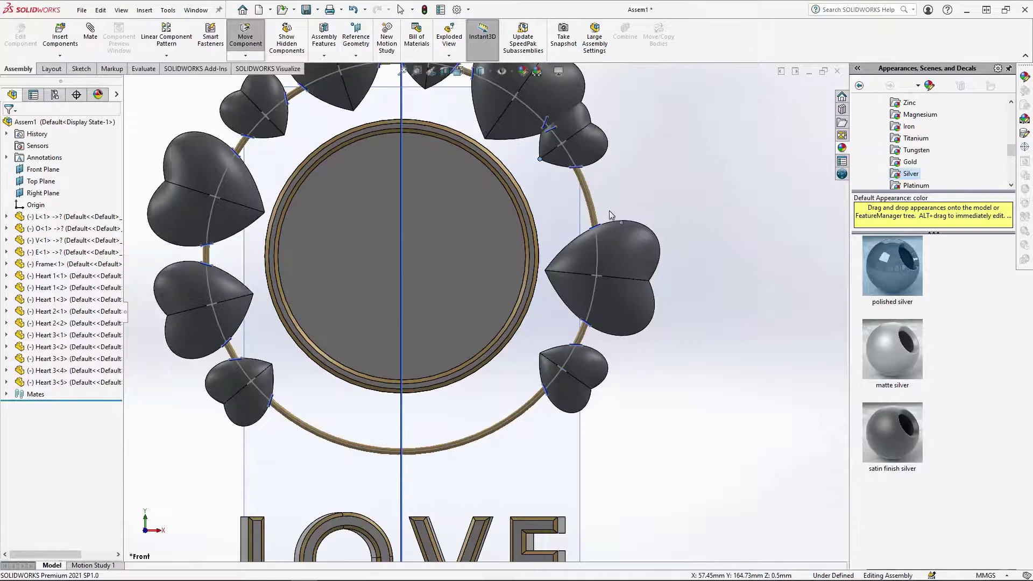
drag(611, 215, 612, 208)
scroll(597, 216, up, 2)
scroll(544, 153, down, 2)
drag(540, 154, 545, 160)
scroll(571, 135, up, 2)
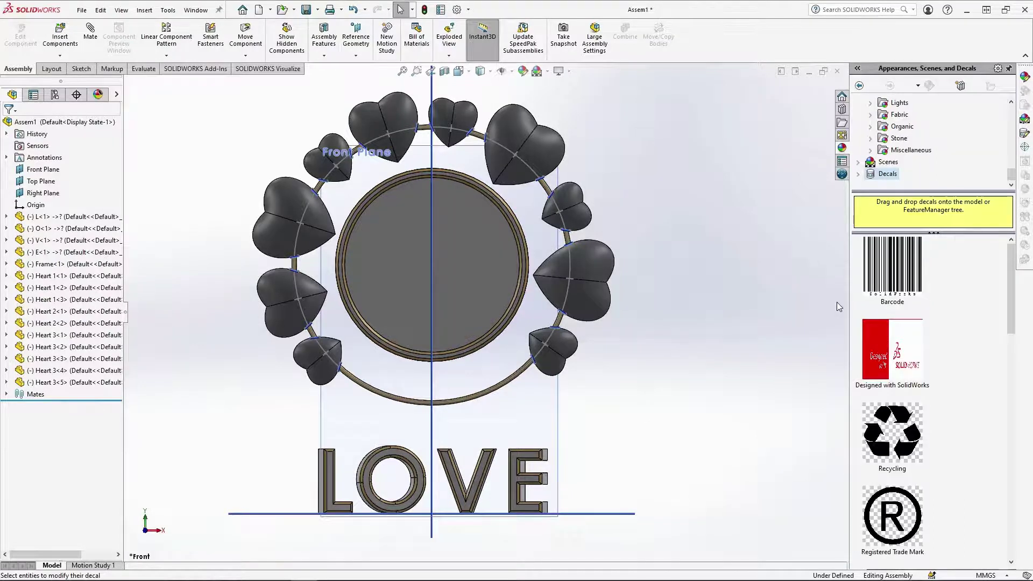
Step: Open the Frame part and apply Decal.jpg from the Video 1 - Valentines Day Card folder to its inner disc face
click(45, 264)
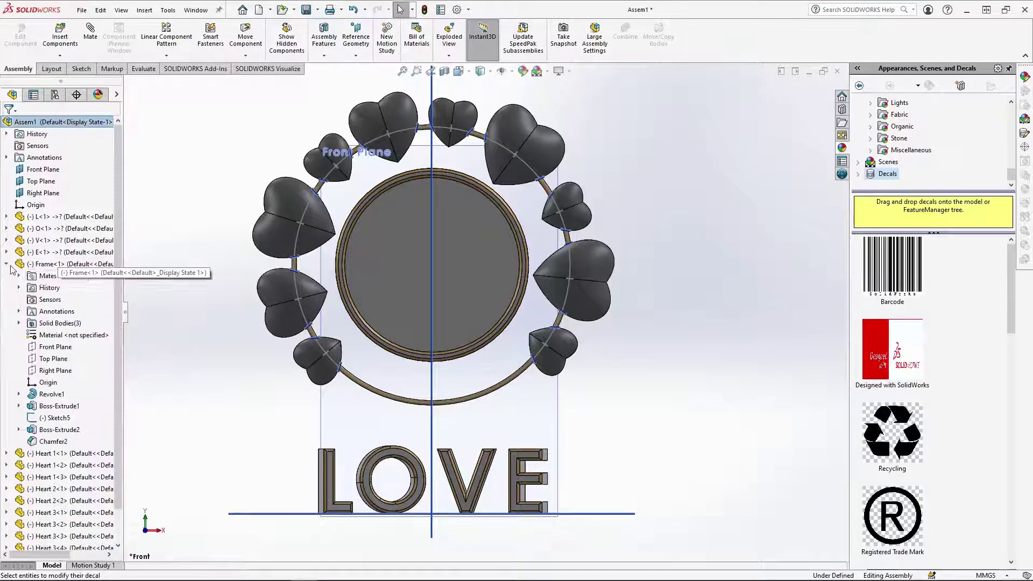
click(45, 266)
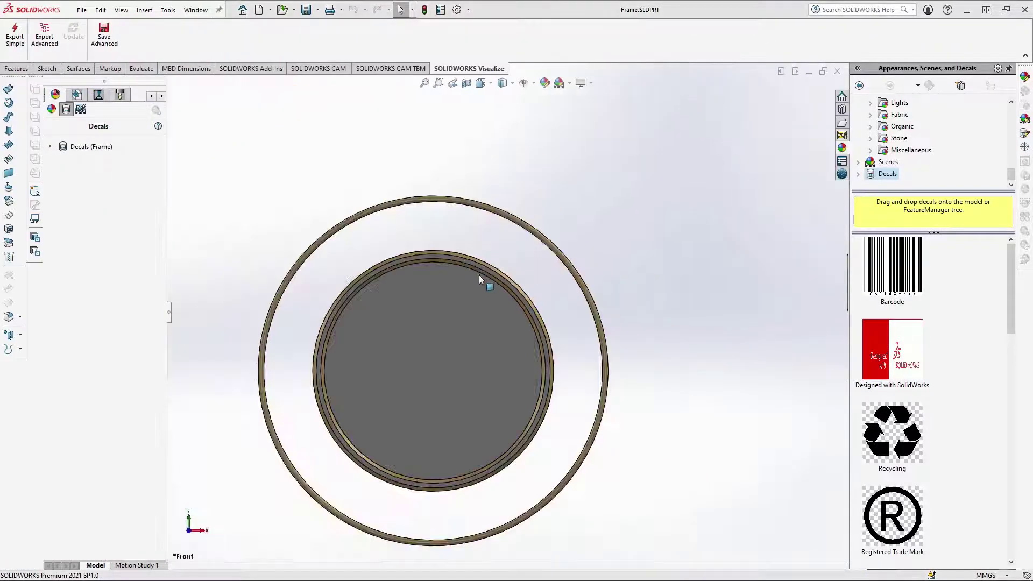
scroll(479, 383, up, 2)
click(478, 383)
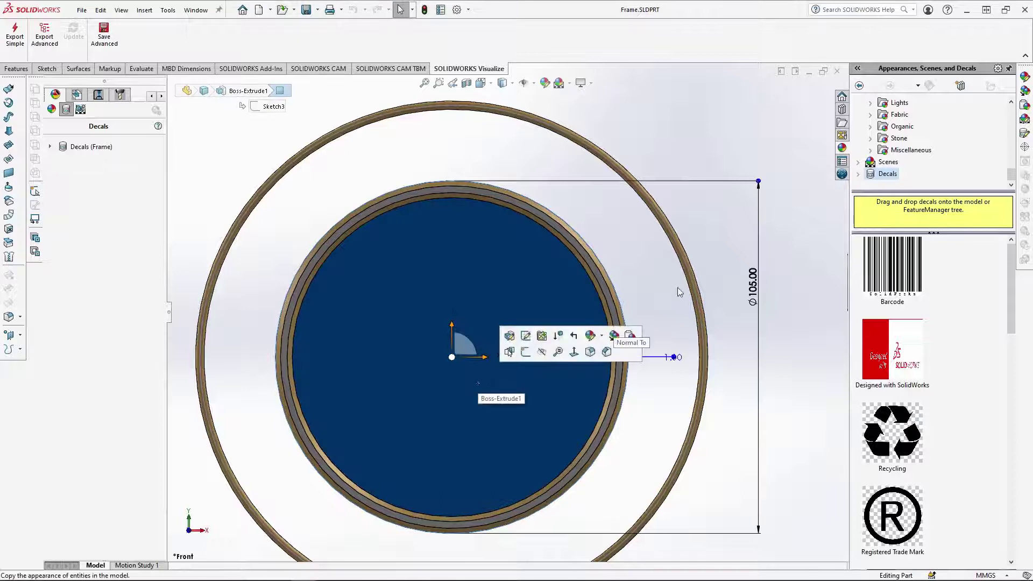
click(1024, 133)
click(106, 337)
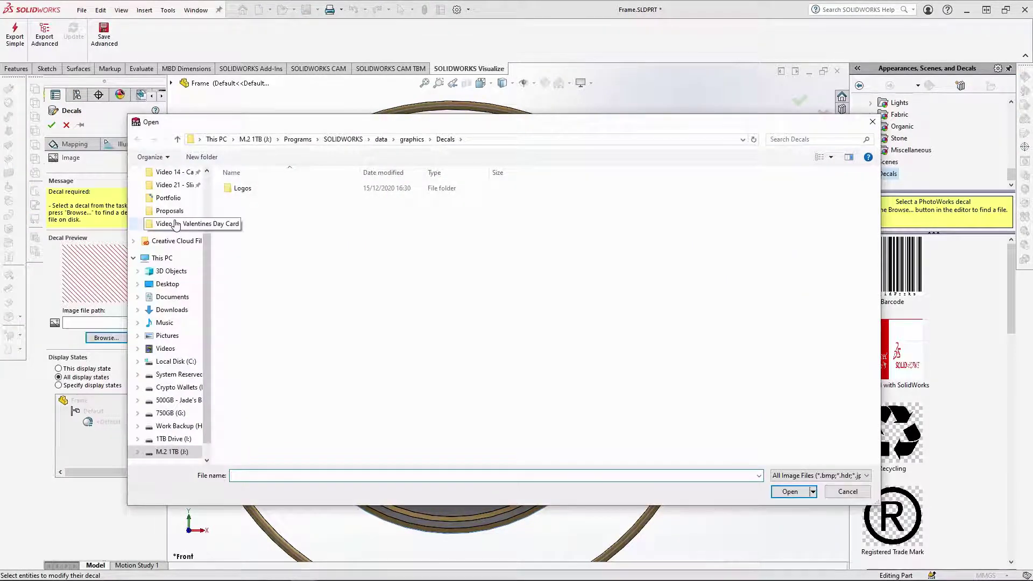
click(177, 224)
click(248, 202)
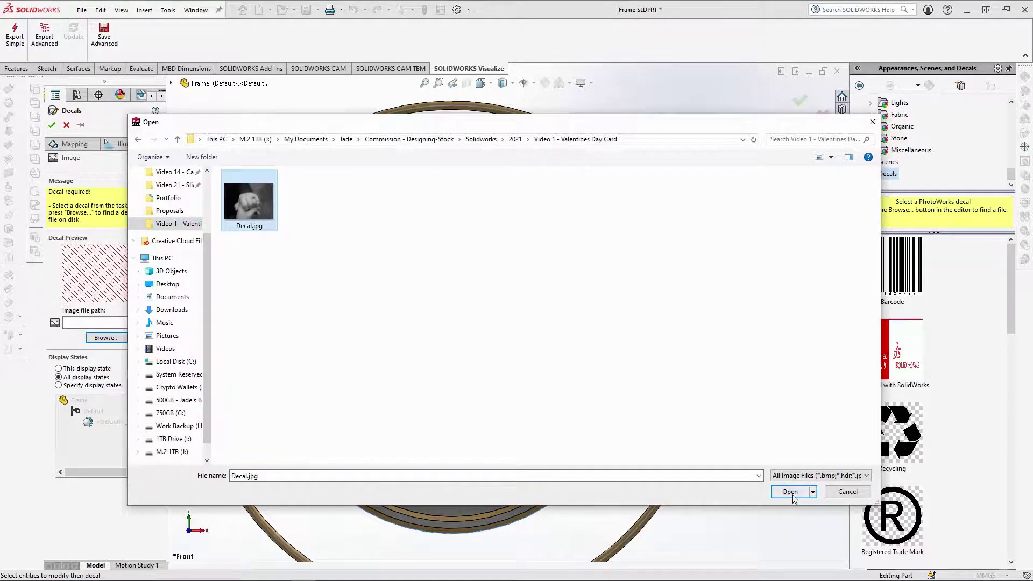
click(791, 491)
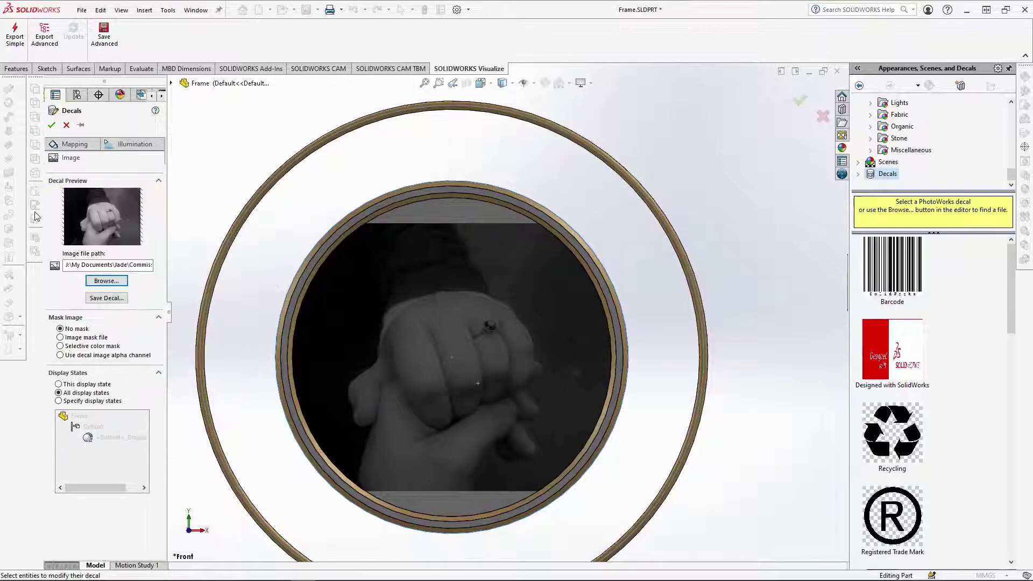
Step: Map the decal by projection, fit its height to the selection, offset it about 2.4 mm horizontally and 0.16 mm vertically, and accept it
click(74, 144)
click(86, 270)
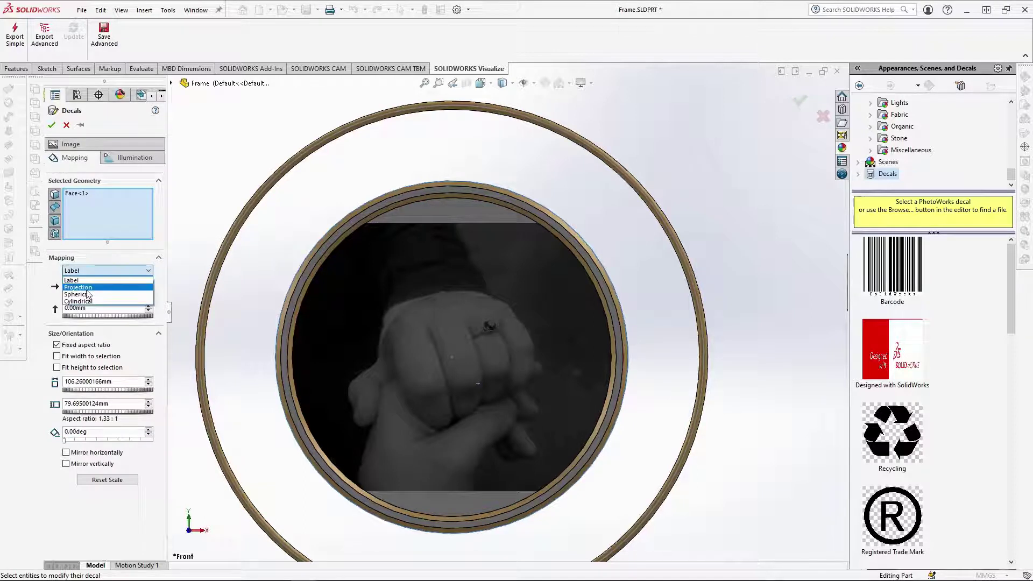
click(86, 288)
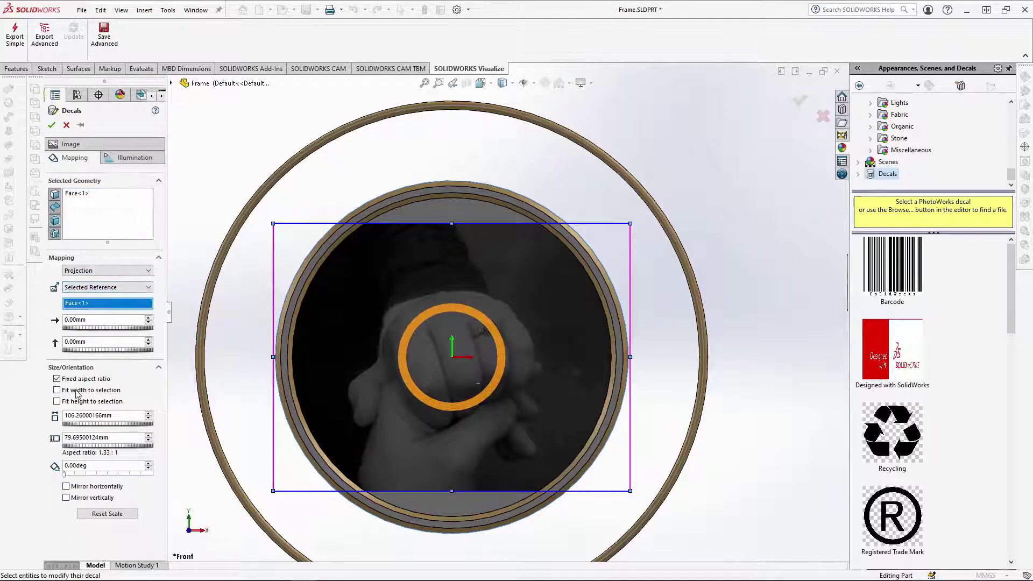
click(80, 402)
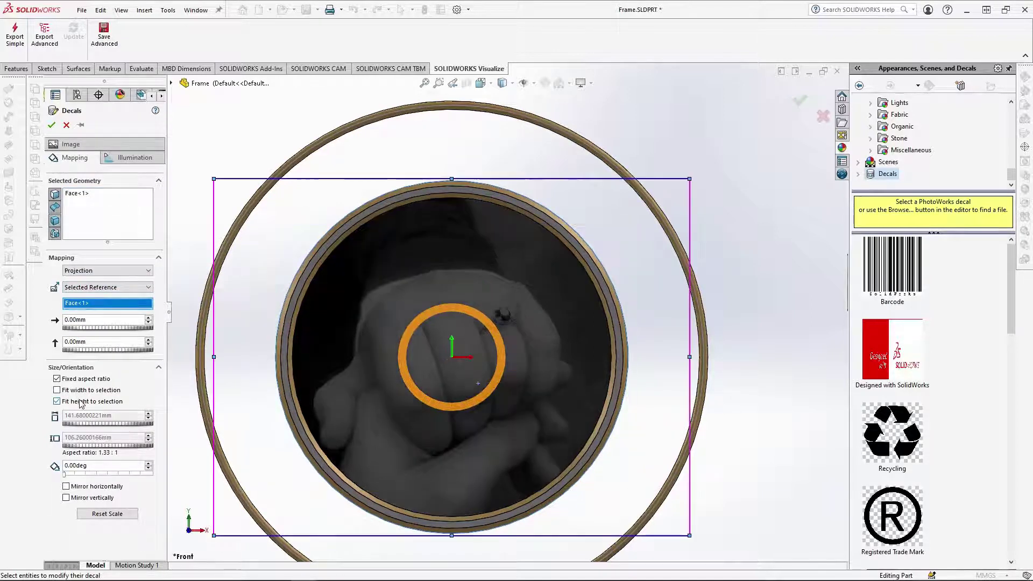
drag(459, 446, 467, 445)
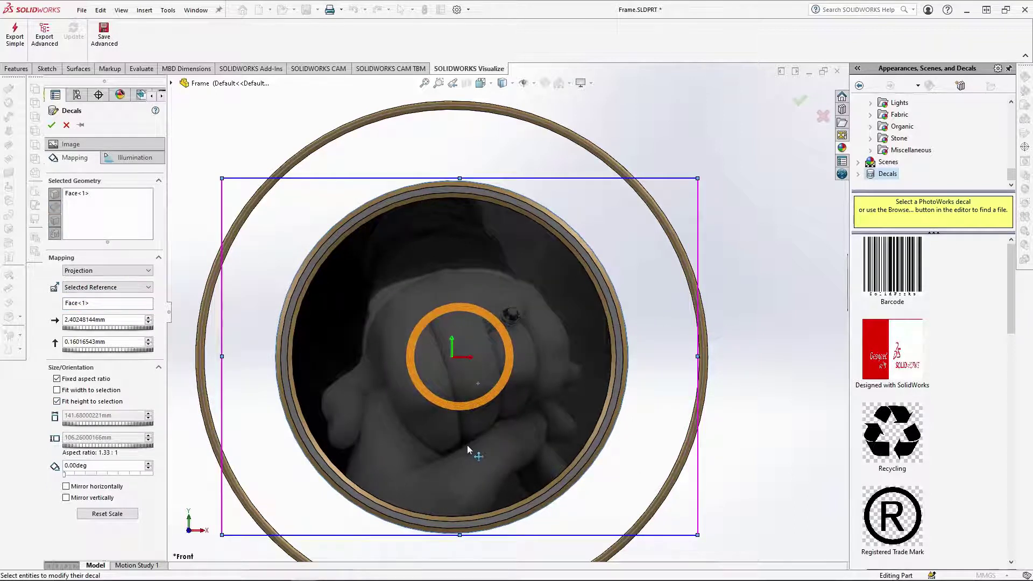
click(51, 124)
Step: Save the Frame part and close it to return to the assembly
scroll(670, 279, up, 5)
scroll(611, 344, down, 3)
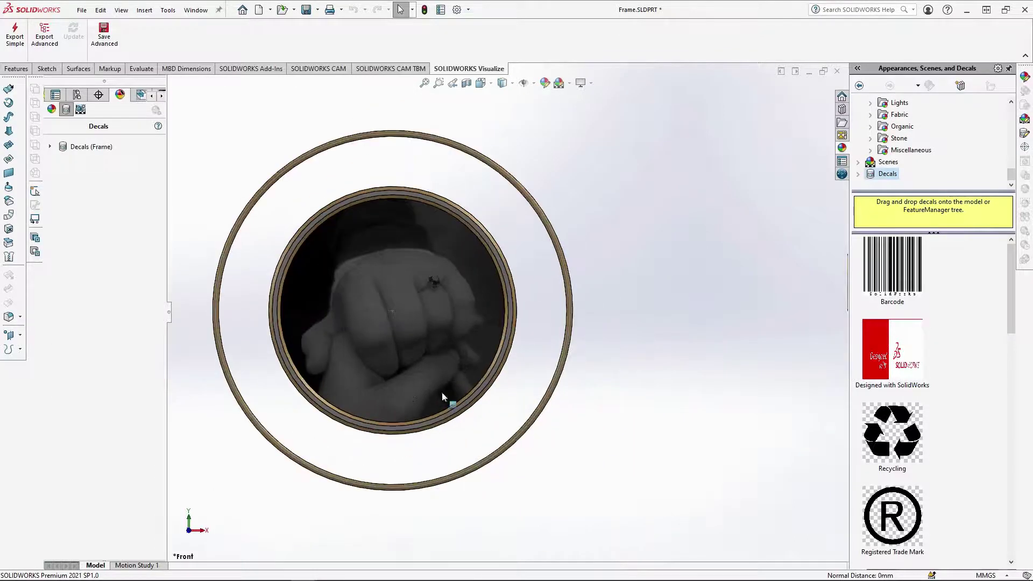
key(ctrl+s)
click(837, 71)
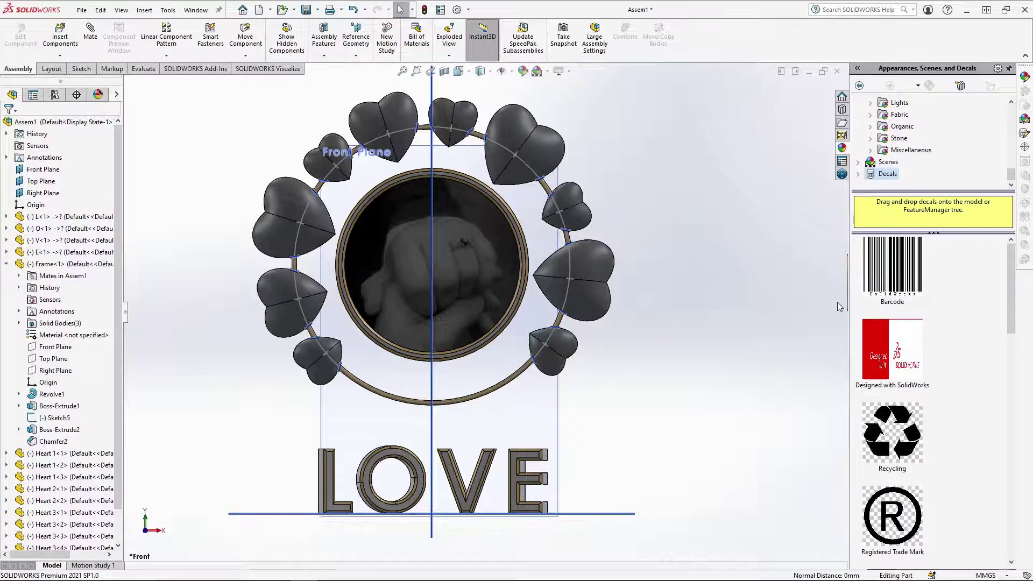
Step: Save the assembly as Valentines Card and send it to SOLIDWORKS Visualize with Export Advanced
key(ctrl+s)
text(Valentines Card)
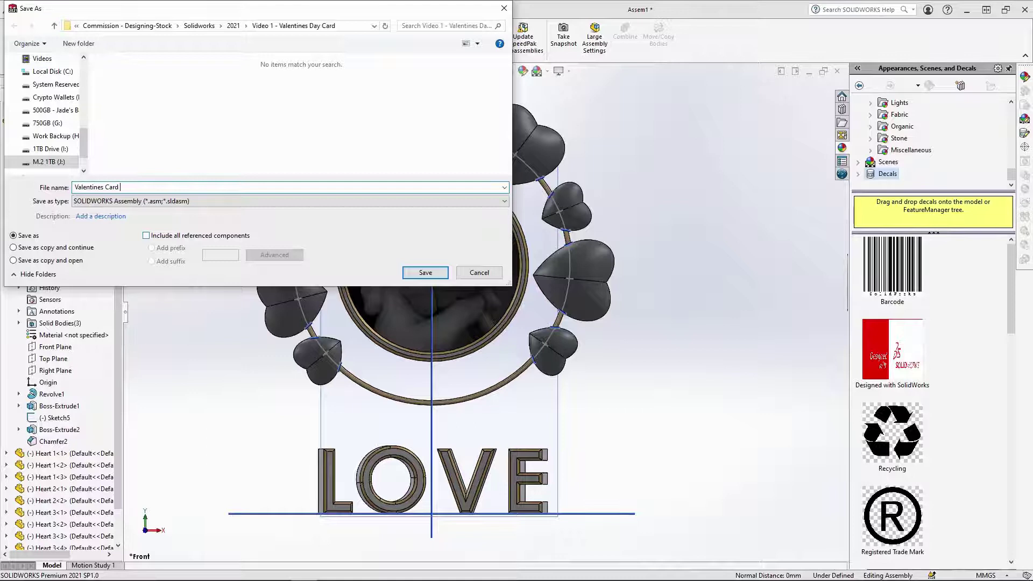
key(Return)
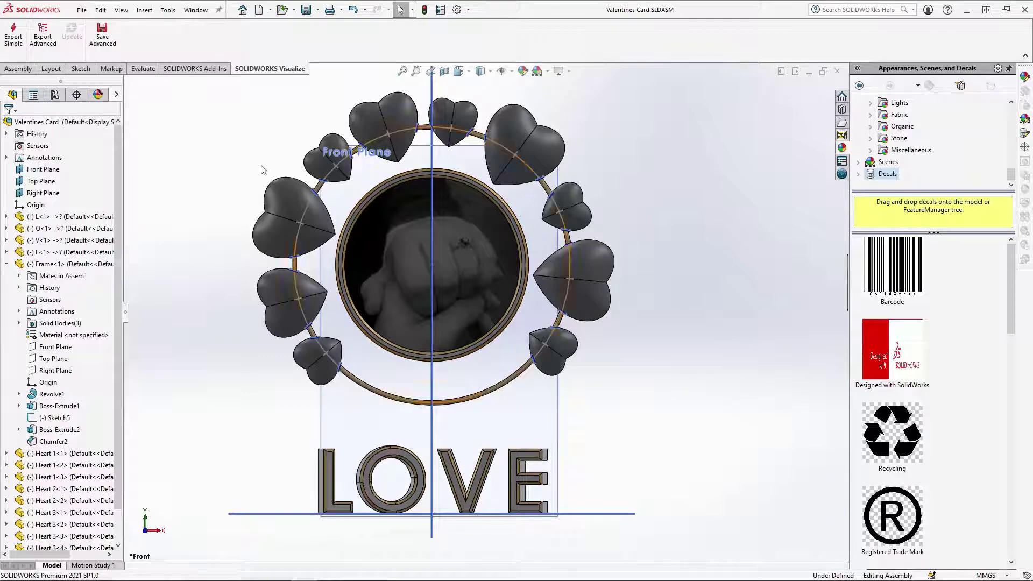
click(43, 36)
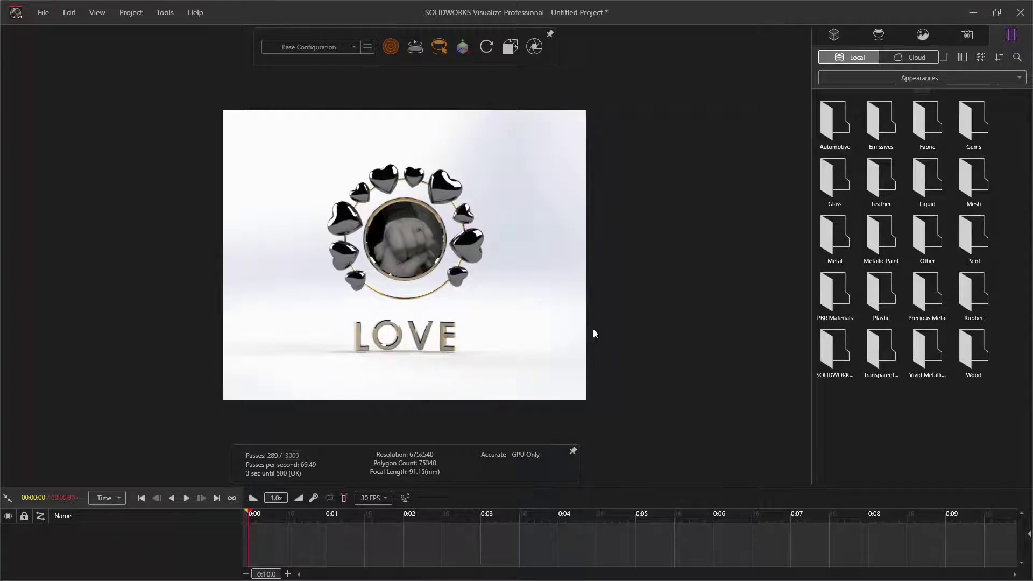
Step: Set the SOLIDWORKS Viewport camera's aspect ratio to the Photo 5" x 7" preset in vertical orientation
click(967, 35)
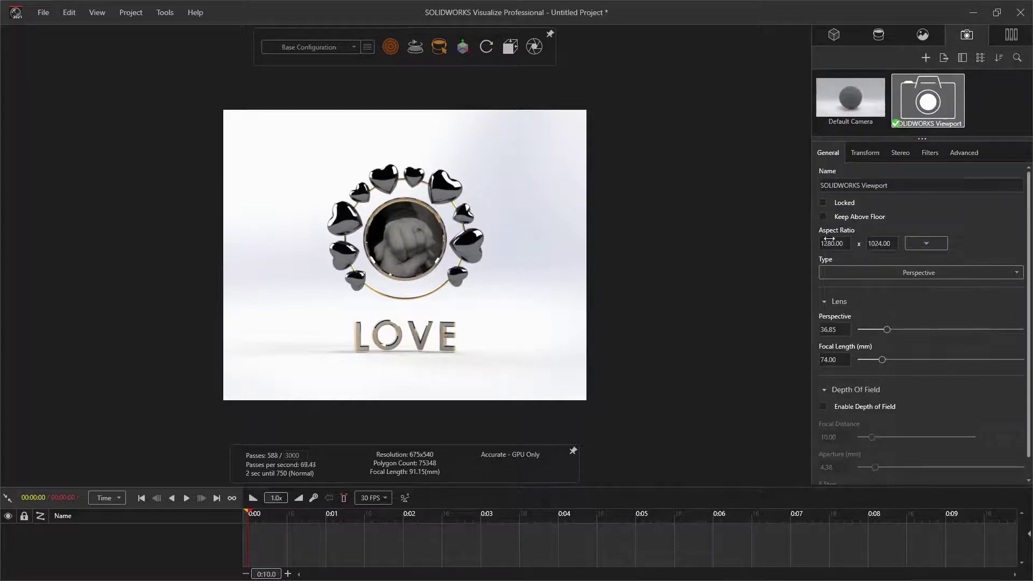
click(925, 243)
click(899, 279)
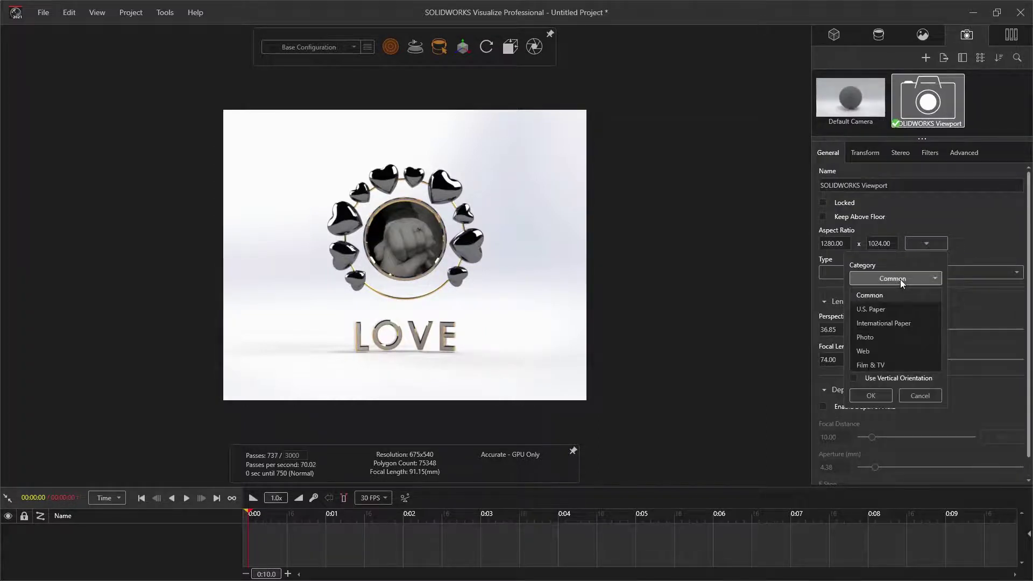
click(868, 337)
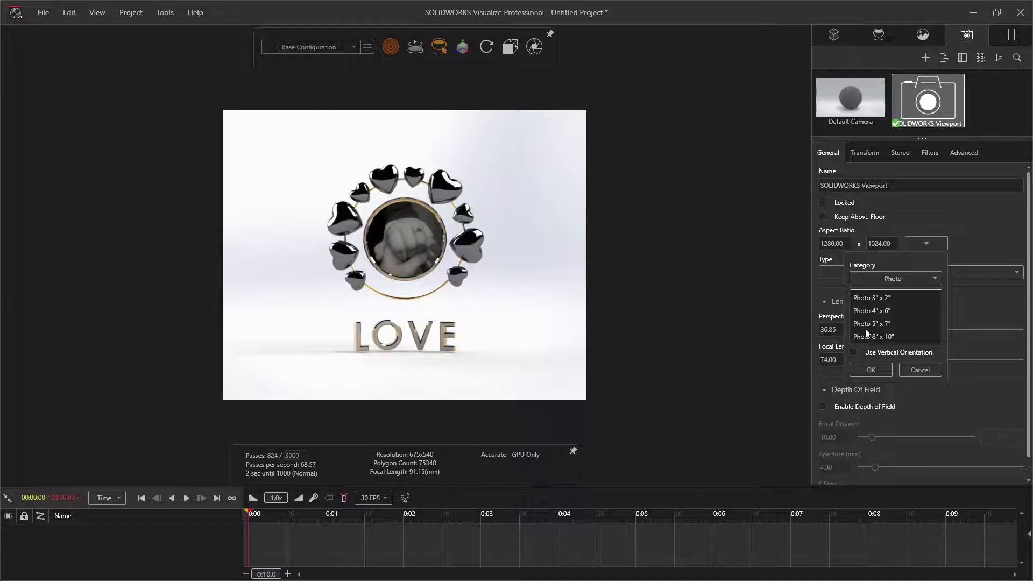
click(873, 325)
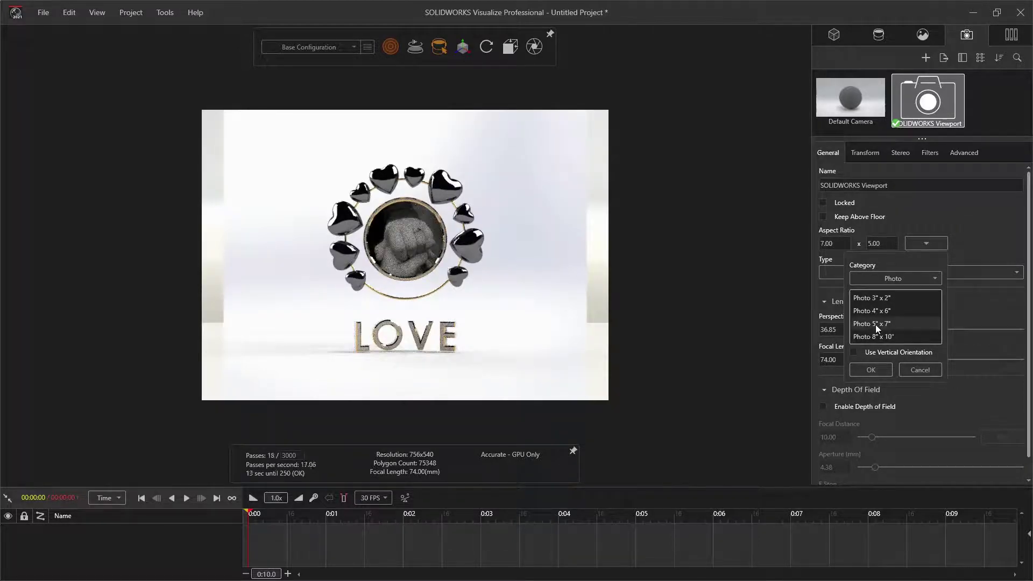
click(853, 352)
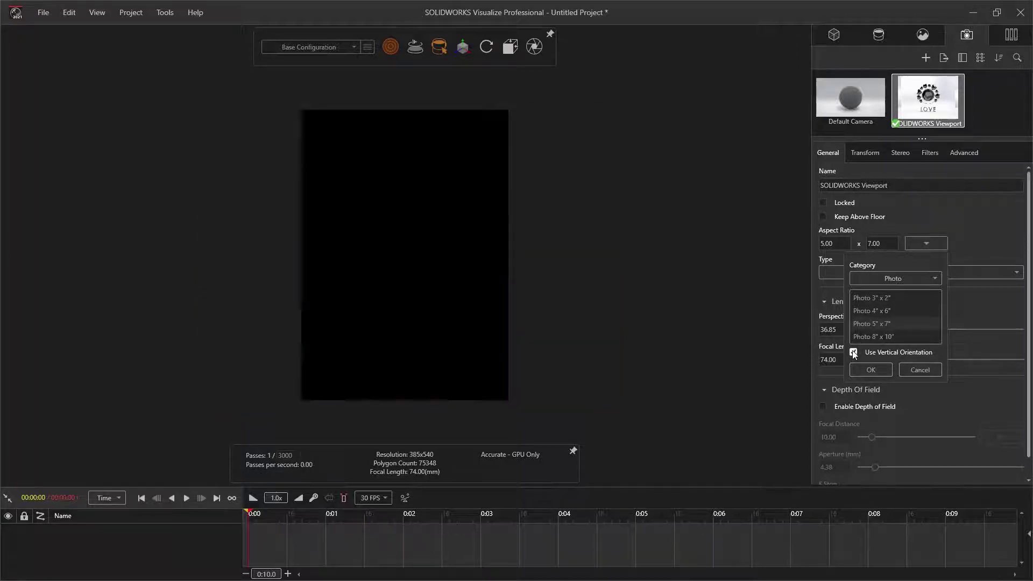
click(883, 369)
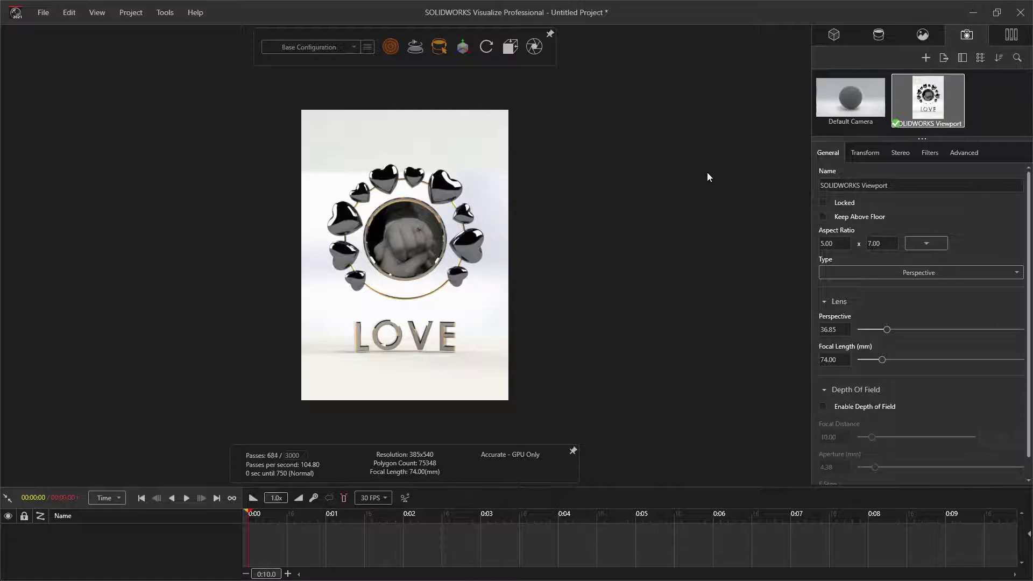
Step: Hide the 3 Point Faded Backplate in the scene
click(923, 35)
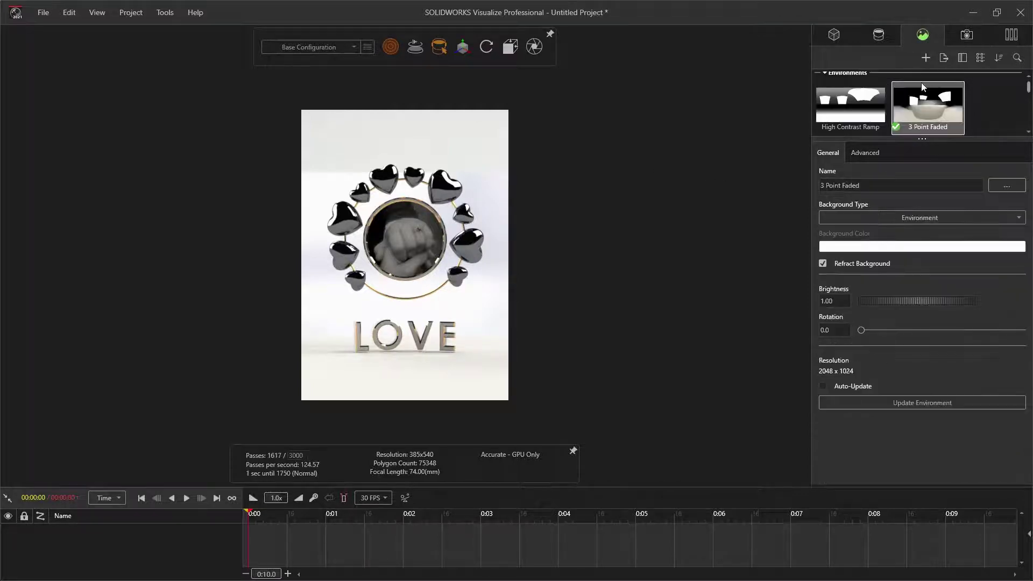
drag(922, 139, 922, 247)
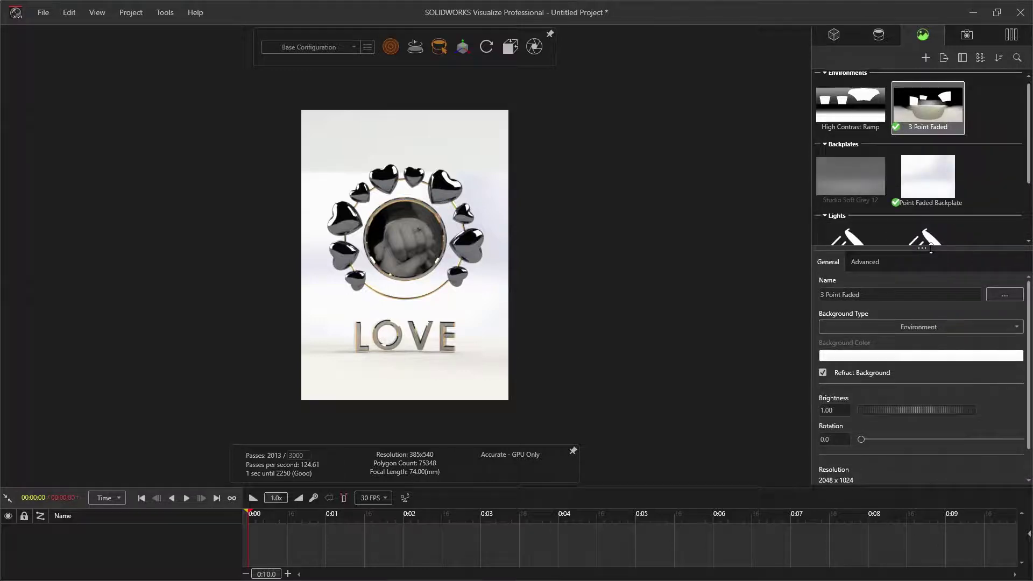
click(930, 172)
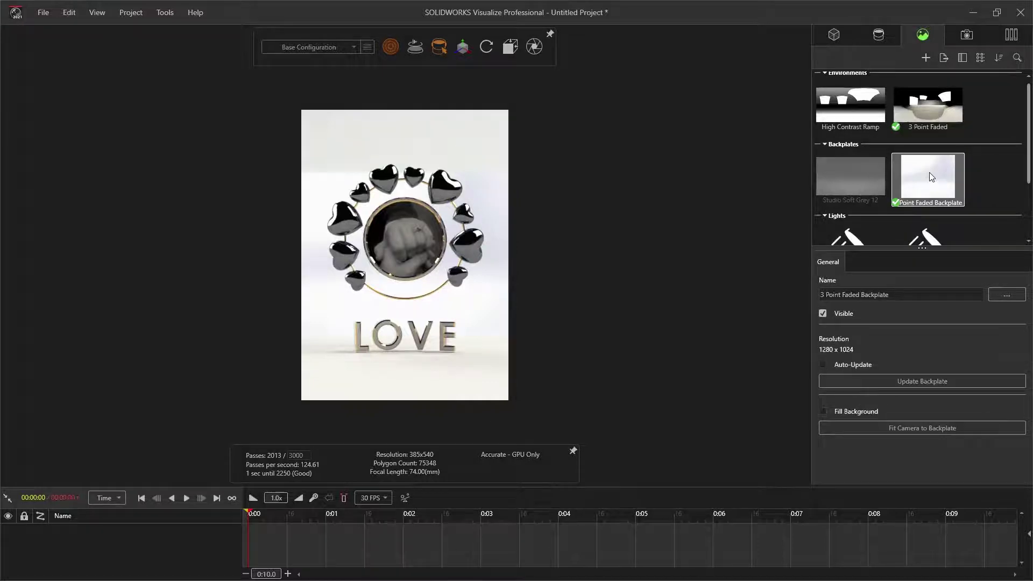
click(822, 314)
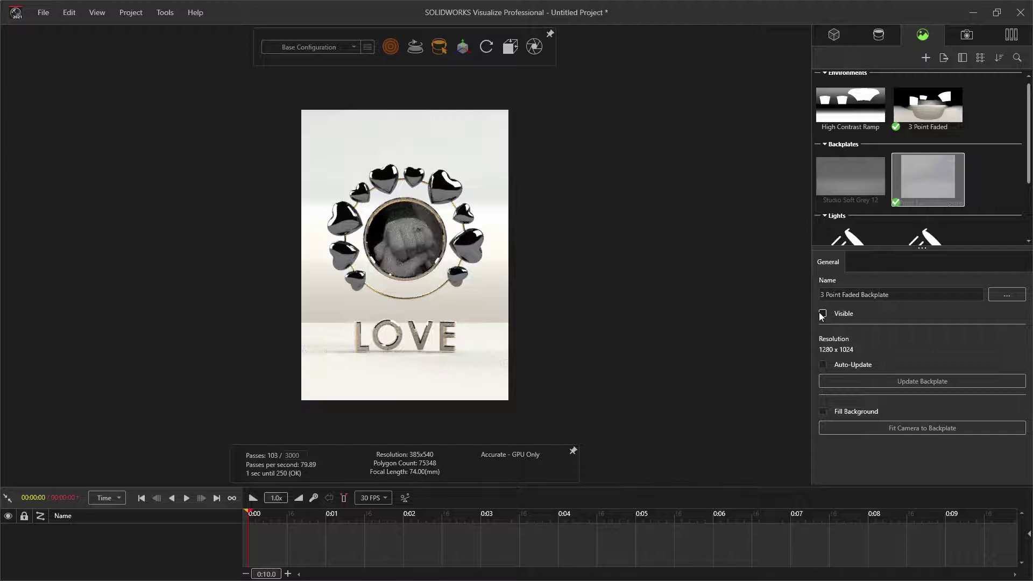
Step: Replace the 3 Point Faded environment image with Blurred Studio.hdr and set the environment brightness to 2
click(923, 104)
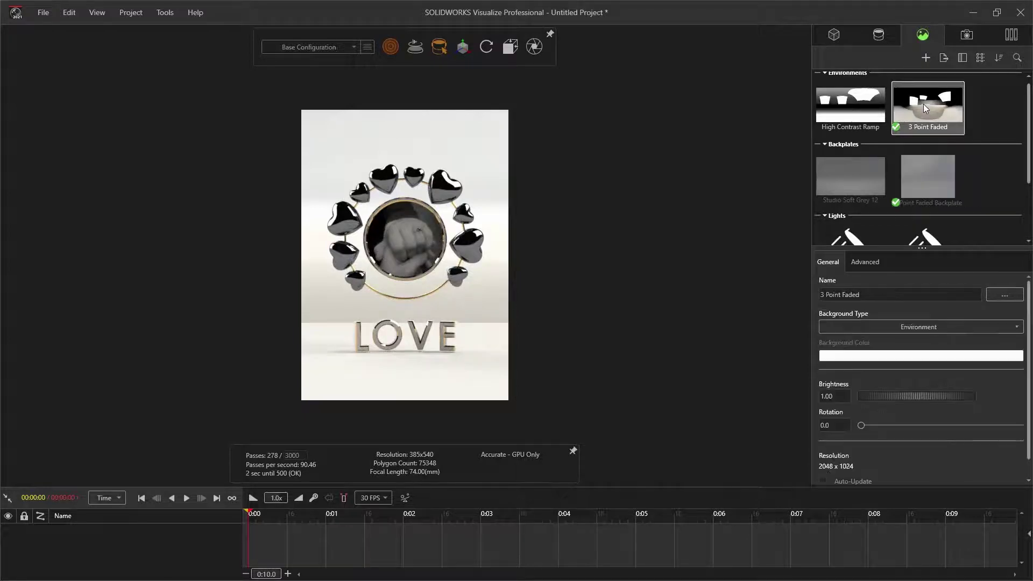
click(1002, 295)
click(177, 85)
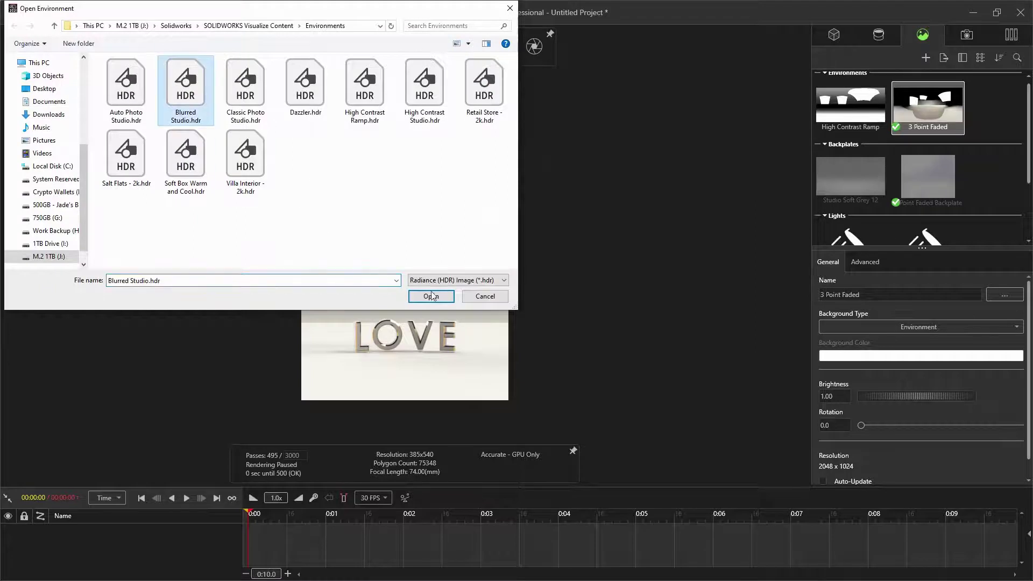
click(431, 296)
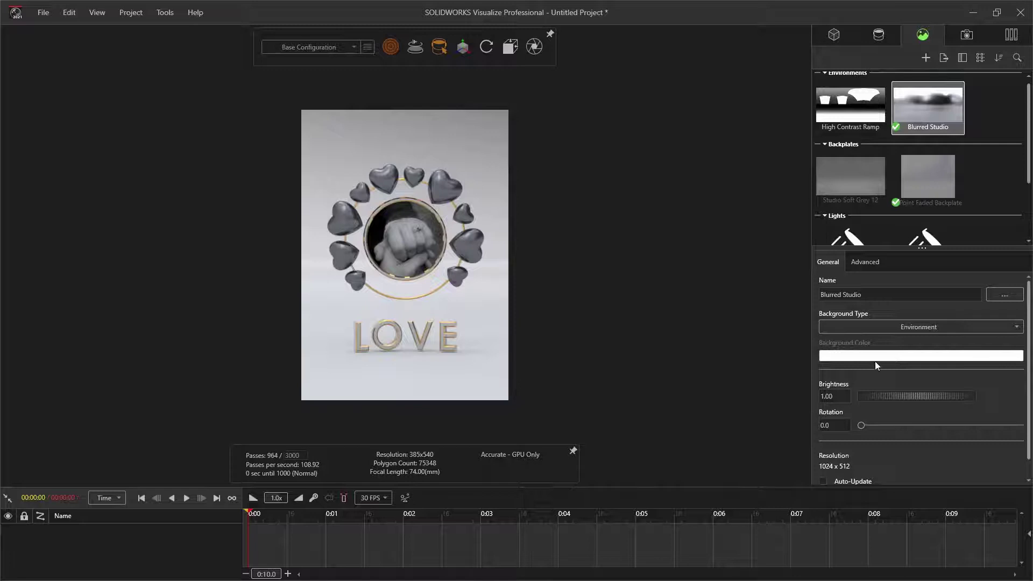
click(846, 395)
text(2)
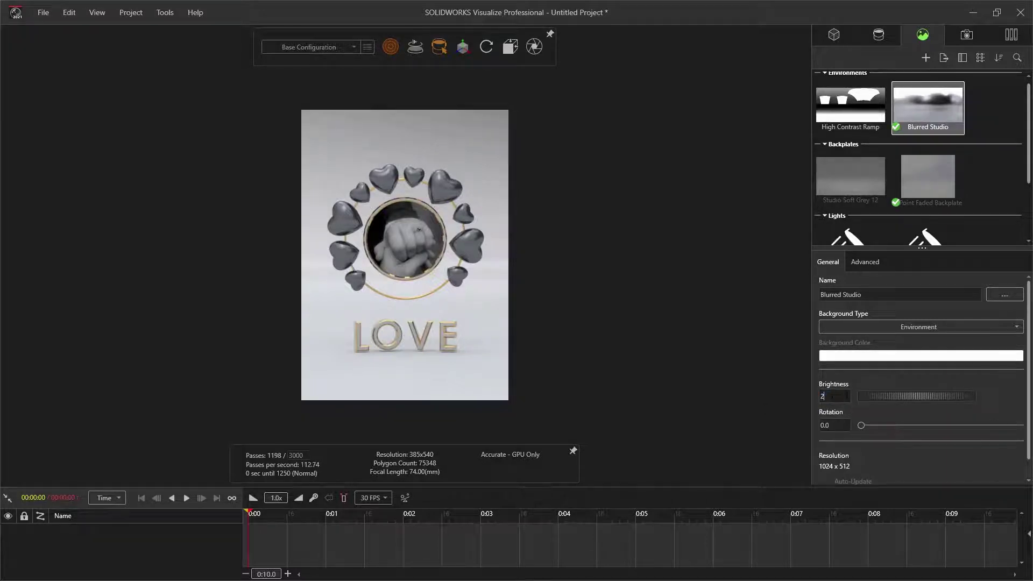
key(Return)
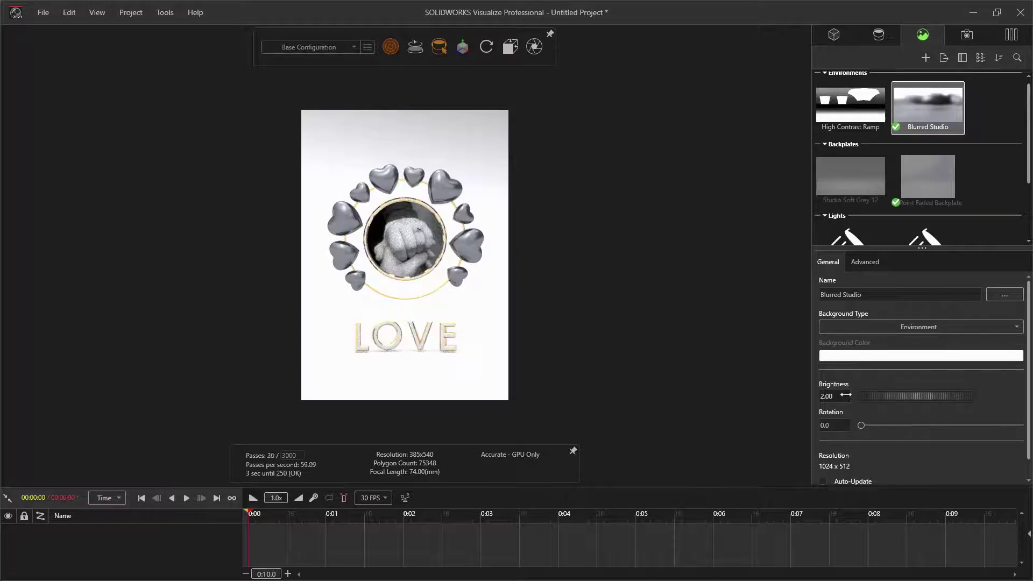
Step: Switch the environment's background type to Color and set it to pink with hue 5, saturation 30 and value 95
click(902, 329)
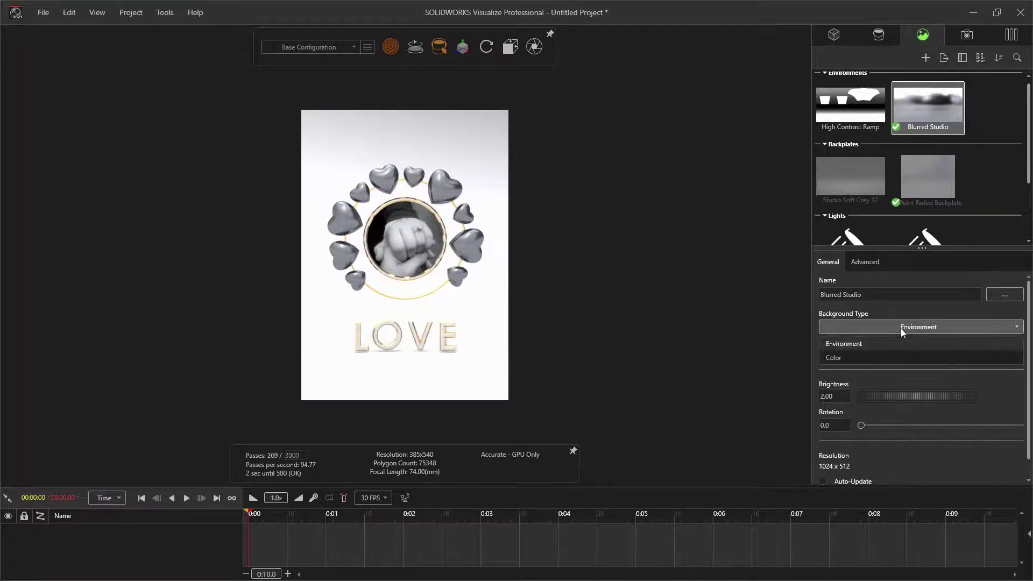
click(860, 355)
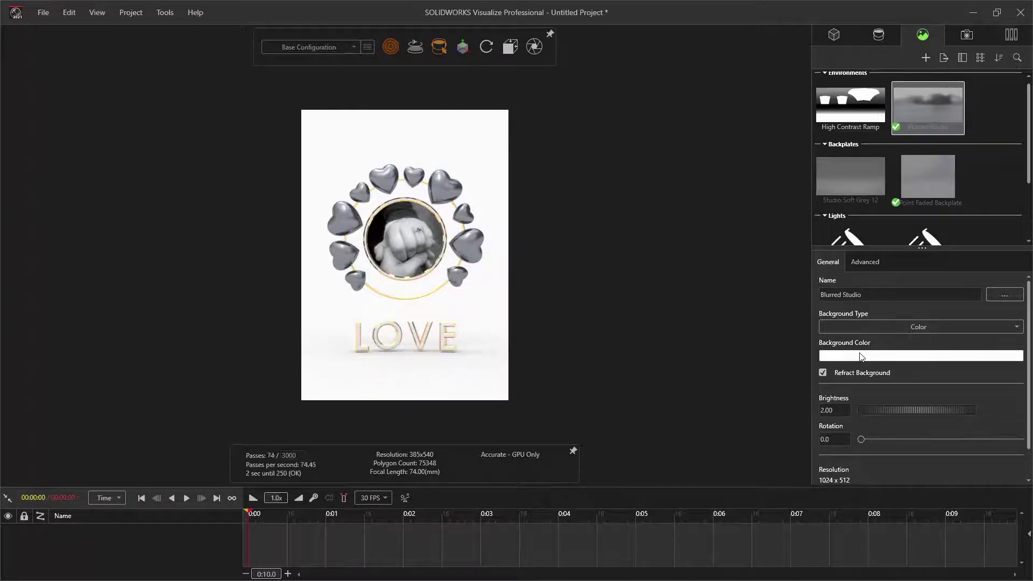
click(863, 357)
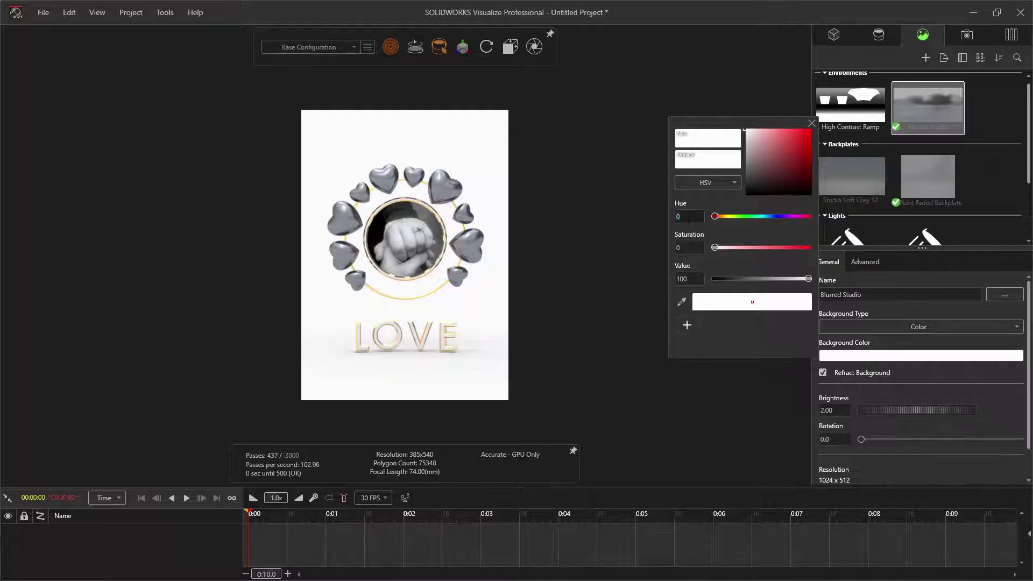
click(692, 249)
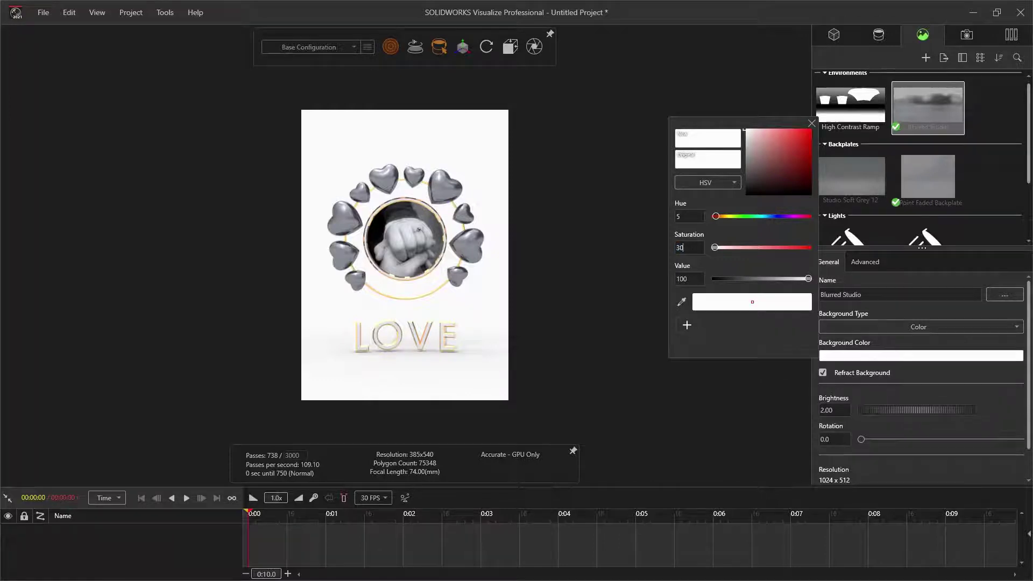
click(695, 278)
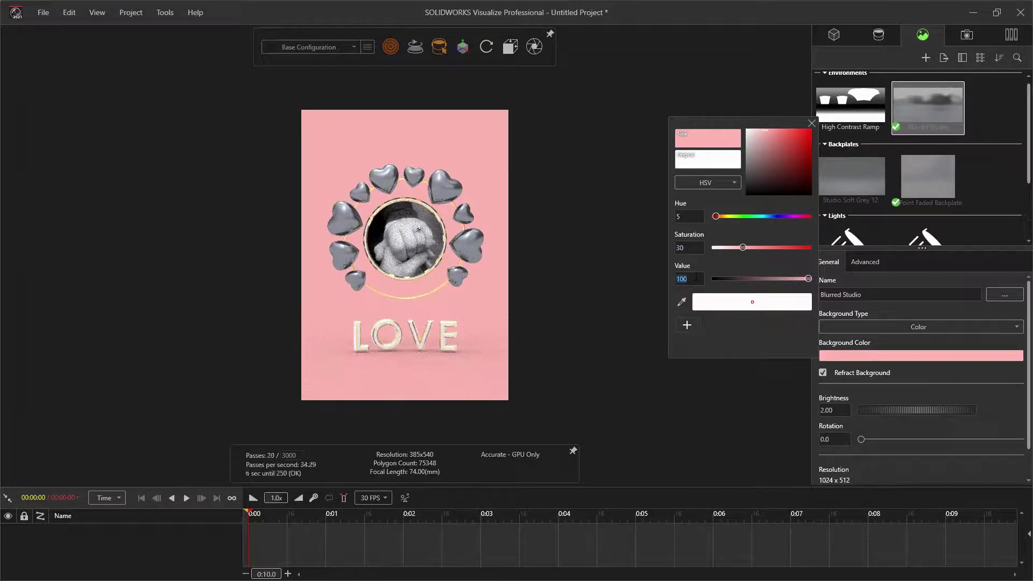
text(95)
key(Return)
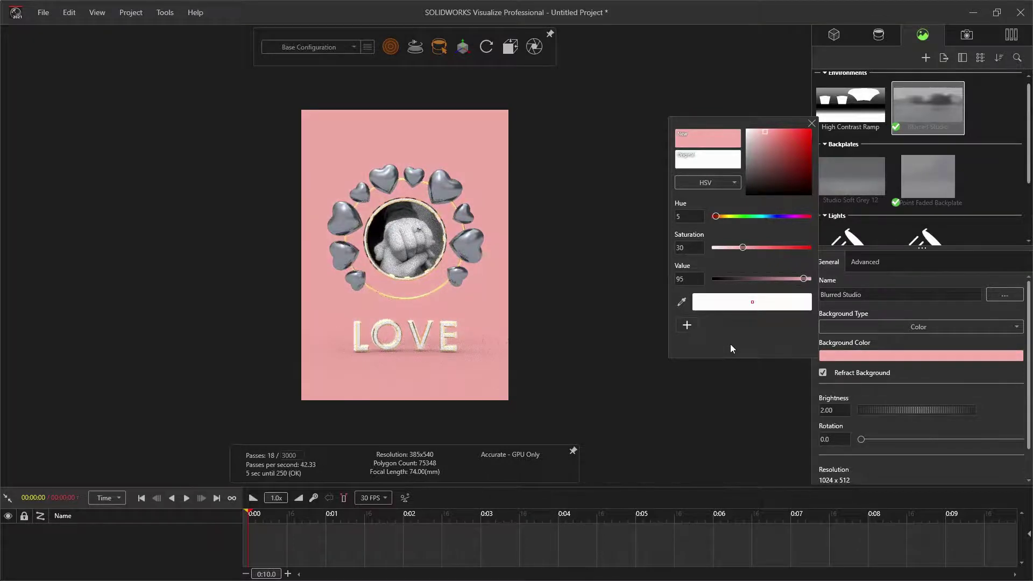
drag(744, 121, 762, 185)
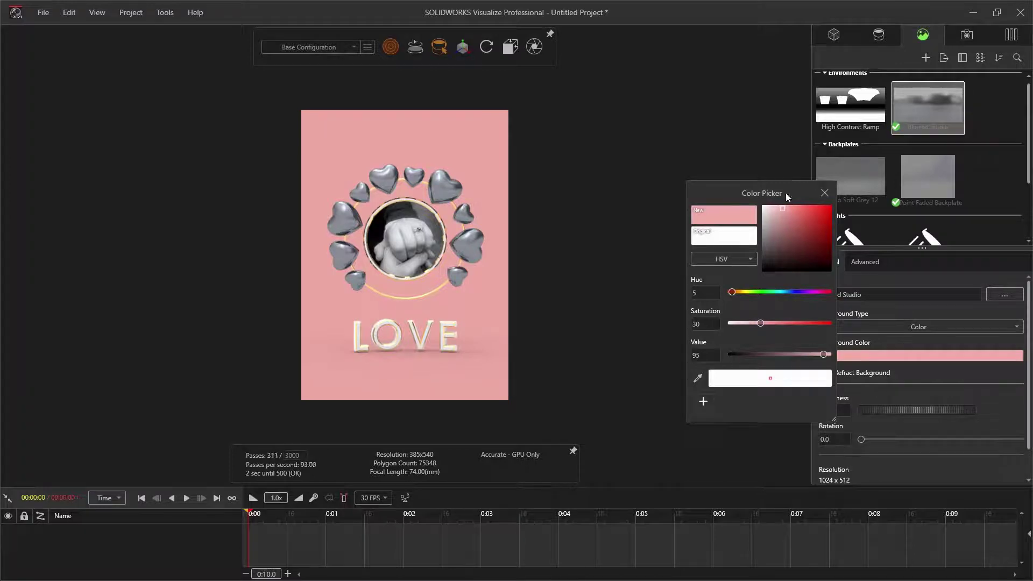
click(825, 192)
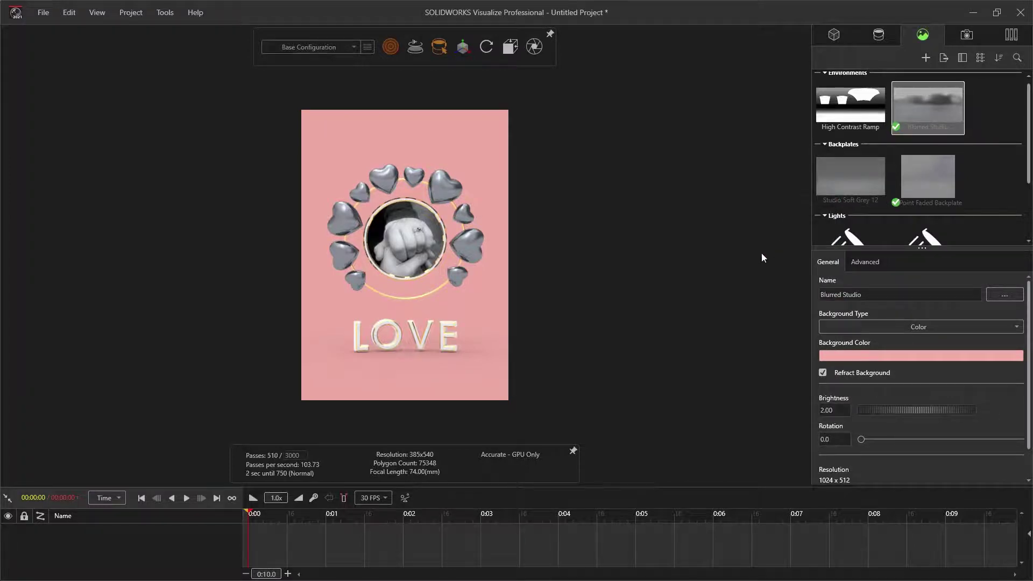
Step: Set the camera to the front view and pan it so the card model sits slightly higher in the frame
mouse_move(518, 38)
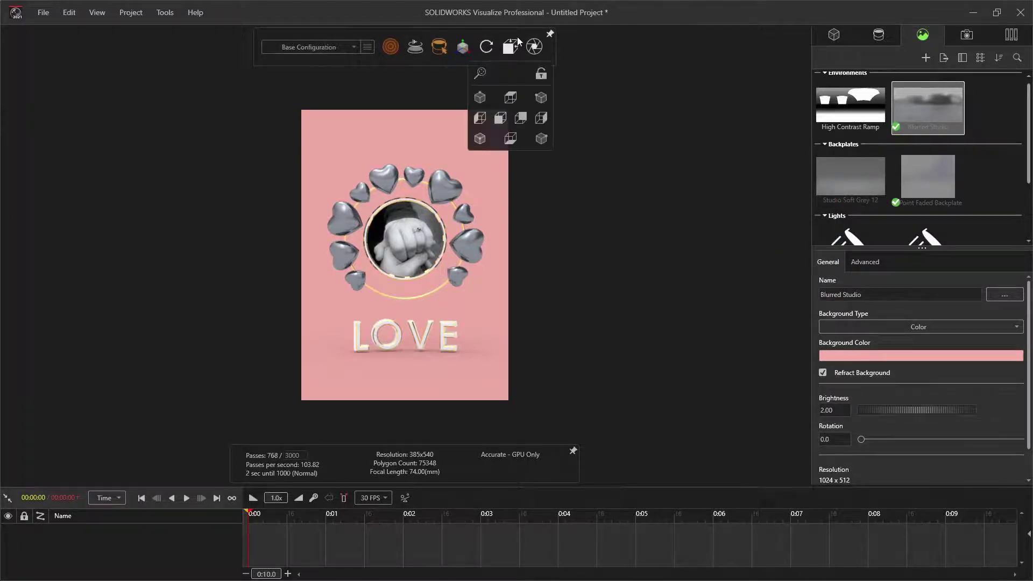
click(502, 119)
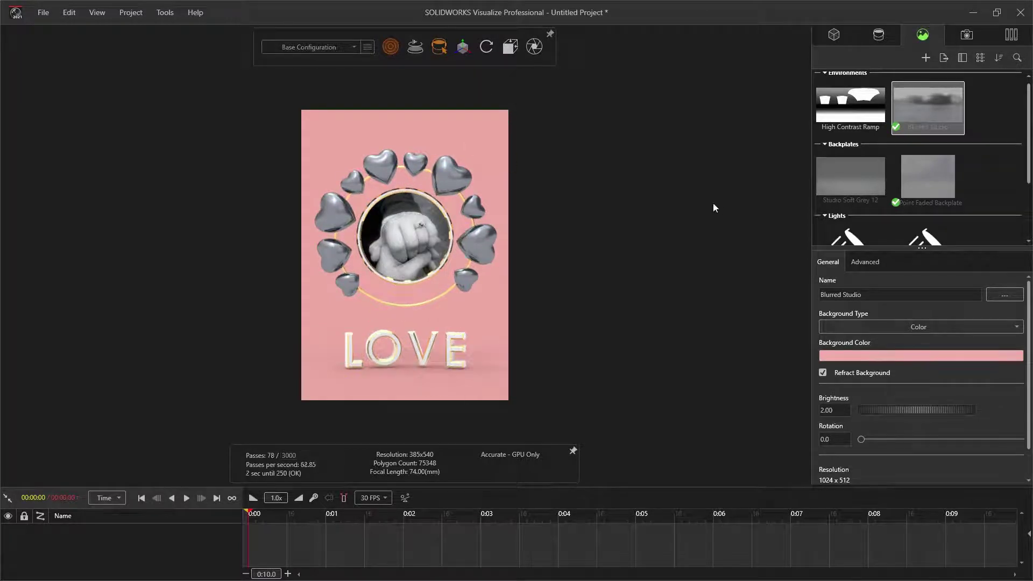
mouse_move(488, 54)
click(470, 72)
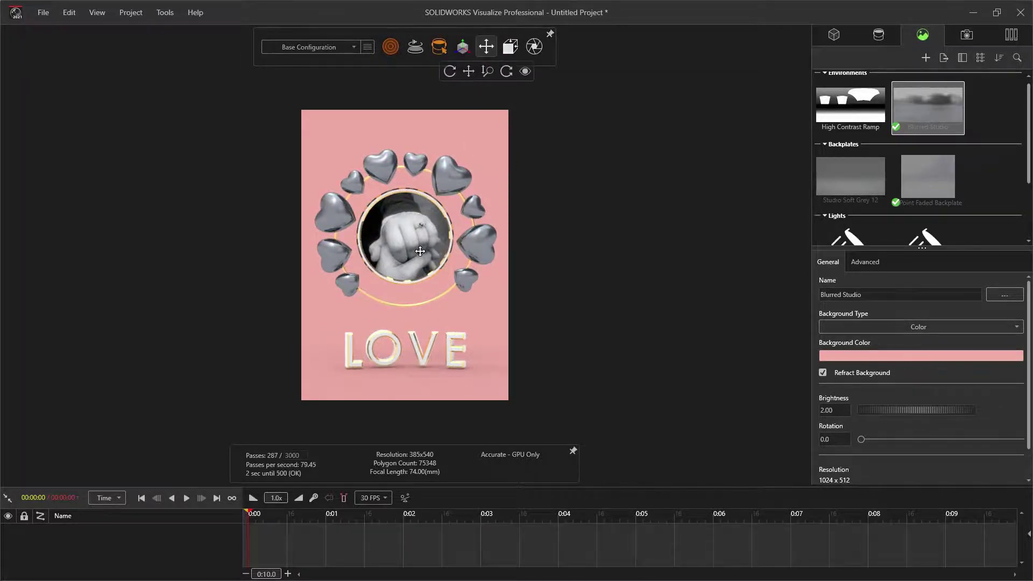
drag(410, 246, 410, 232)
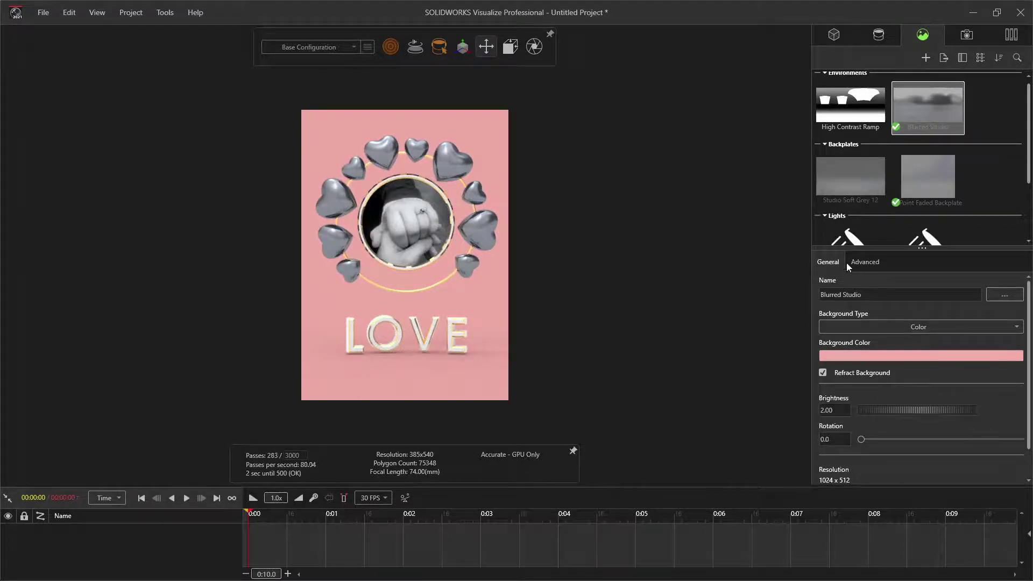
Step: Set the environment's floor reflection to 0.15 and floor roughness to 0.20
click(864, 263)
scroll(882, 408, down, 2)
scroll(882, 408, down, 6)
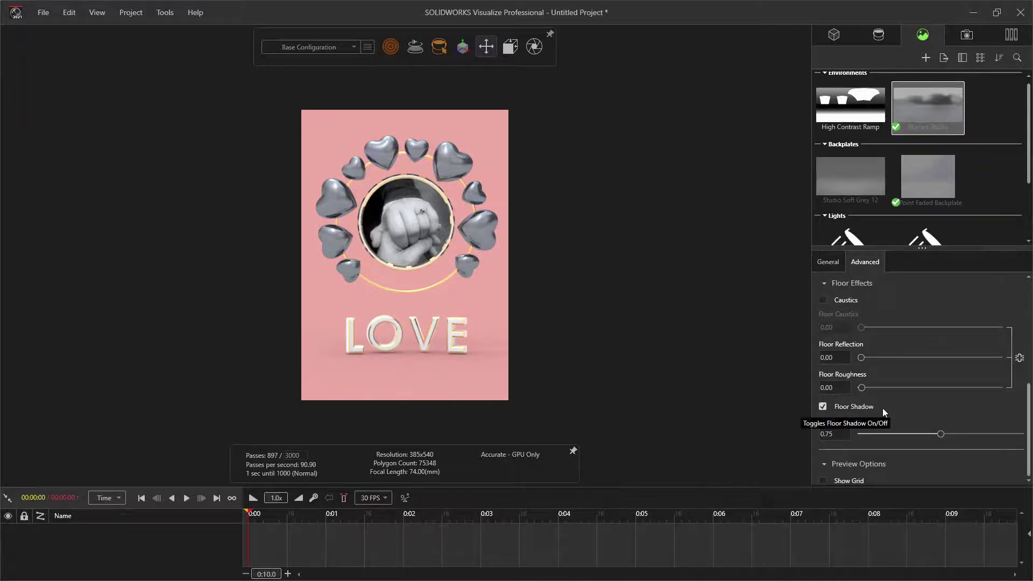
click(838, 357)
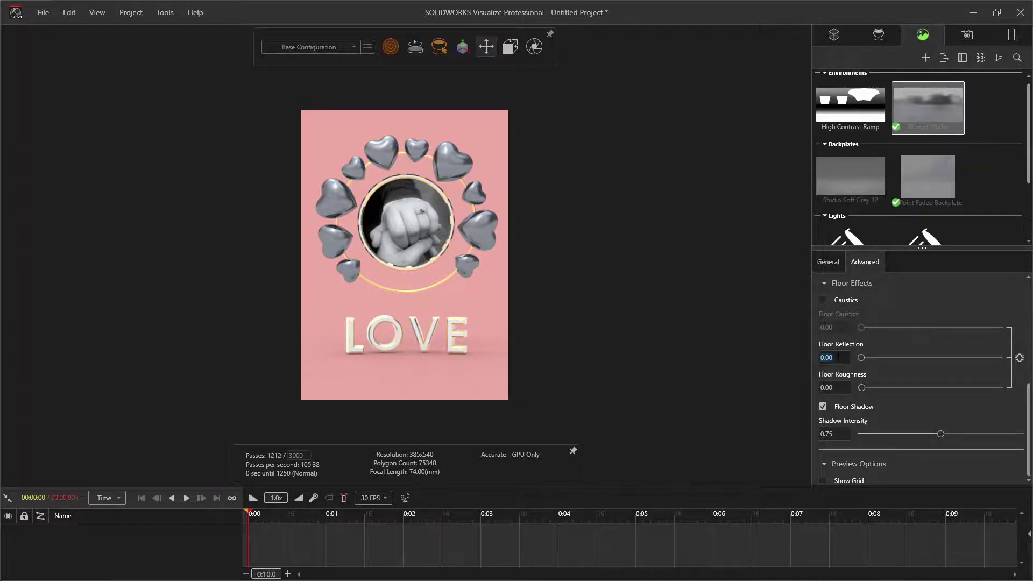
text(0.15)
click(848, 389)
text(0.20)
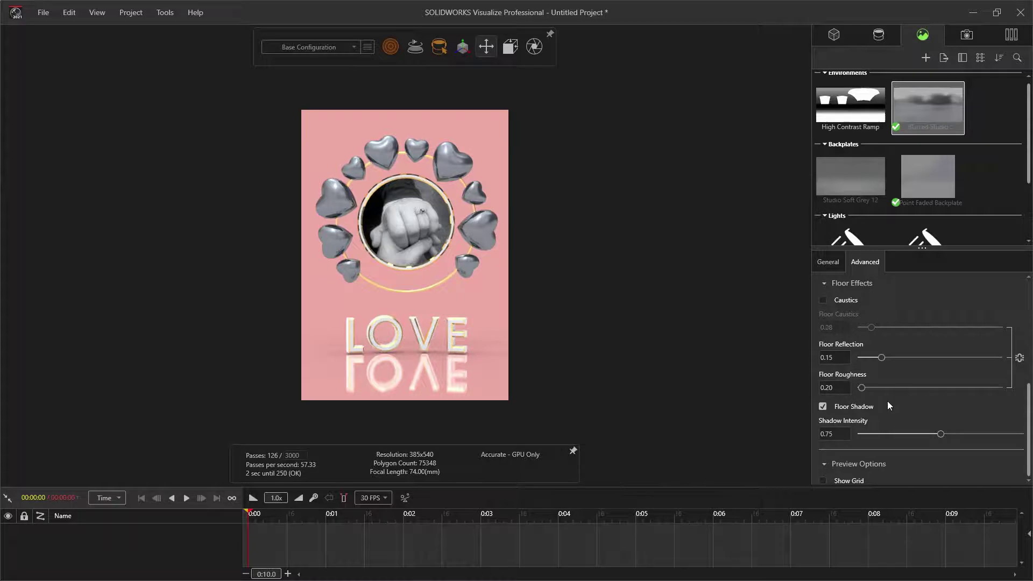
key(Tab)
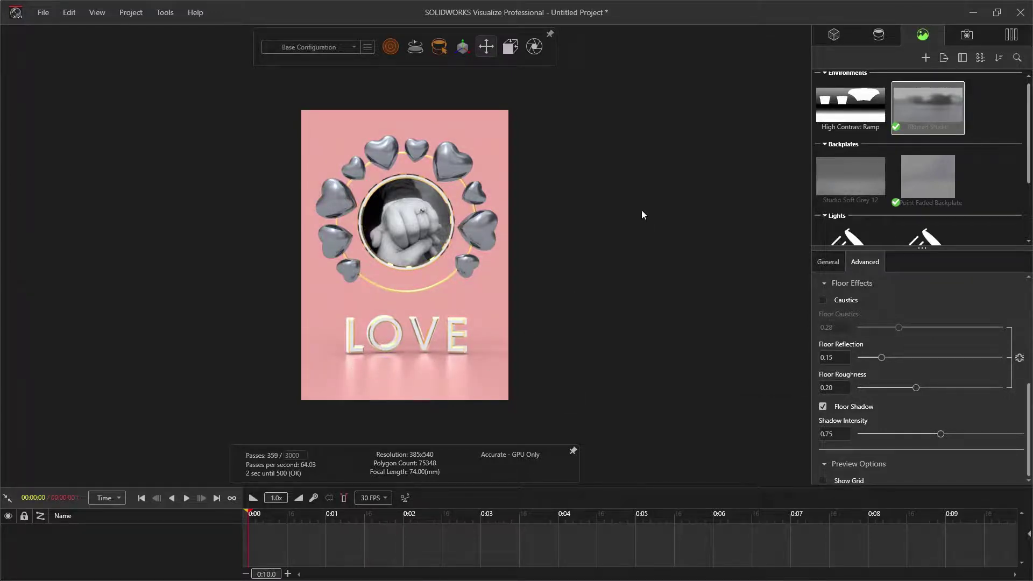
Step: Snap the Valentines Card model to the floor and deselect it
click(834, 36)
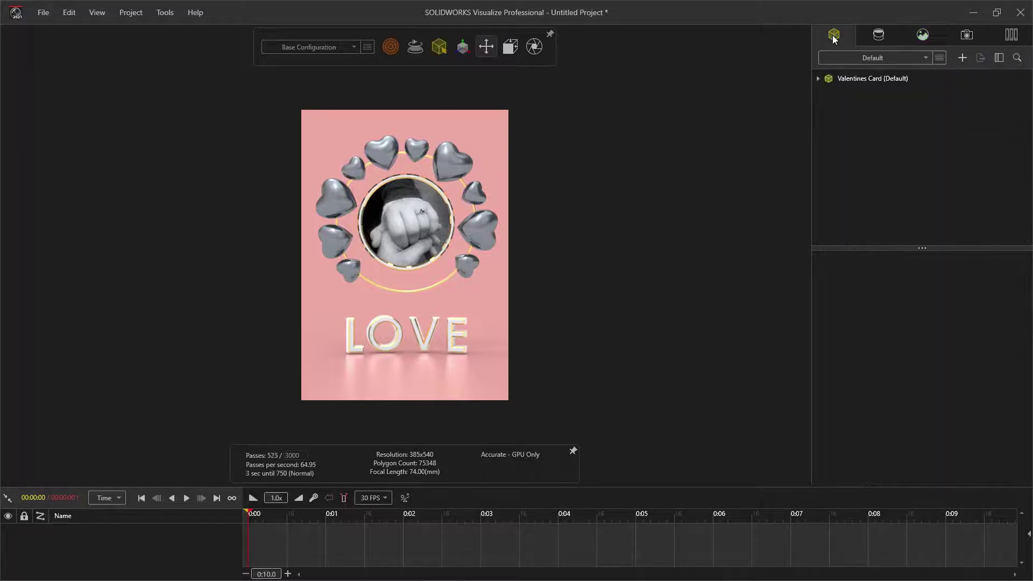
click(859, 79)
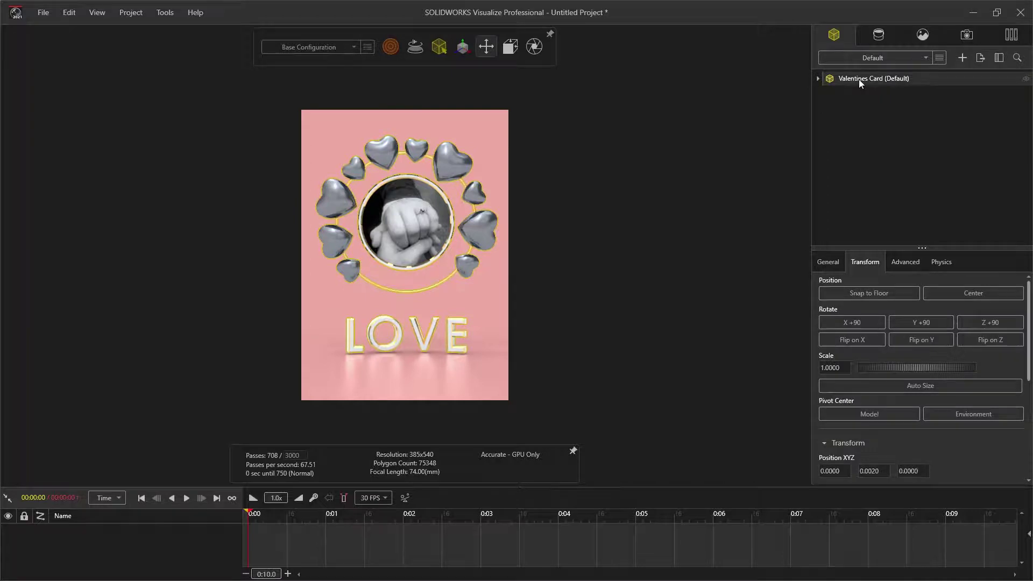
click(871, 294)
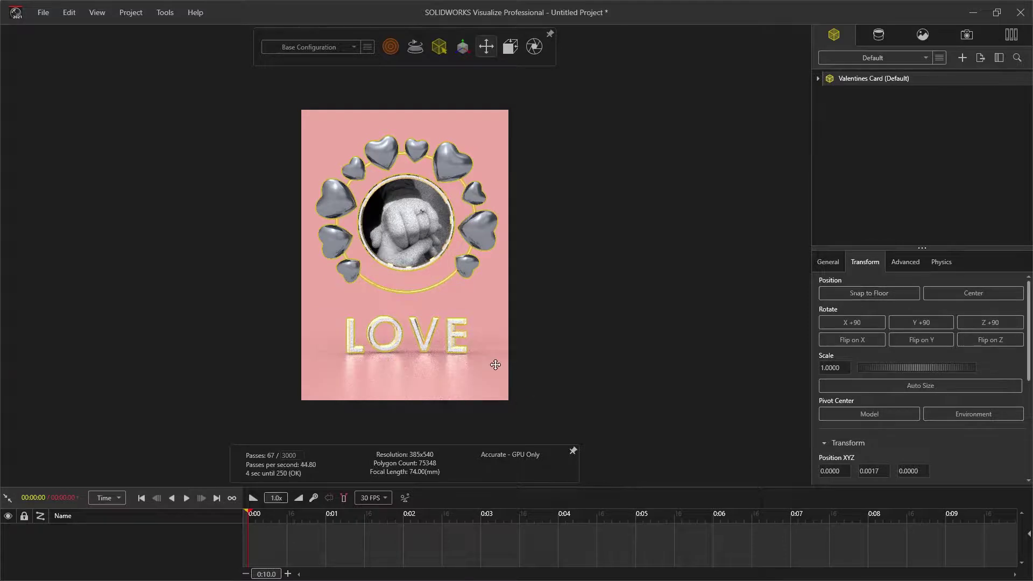
click(554, 373)
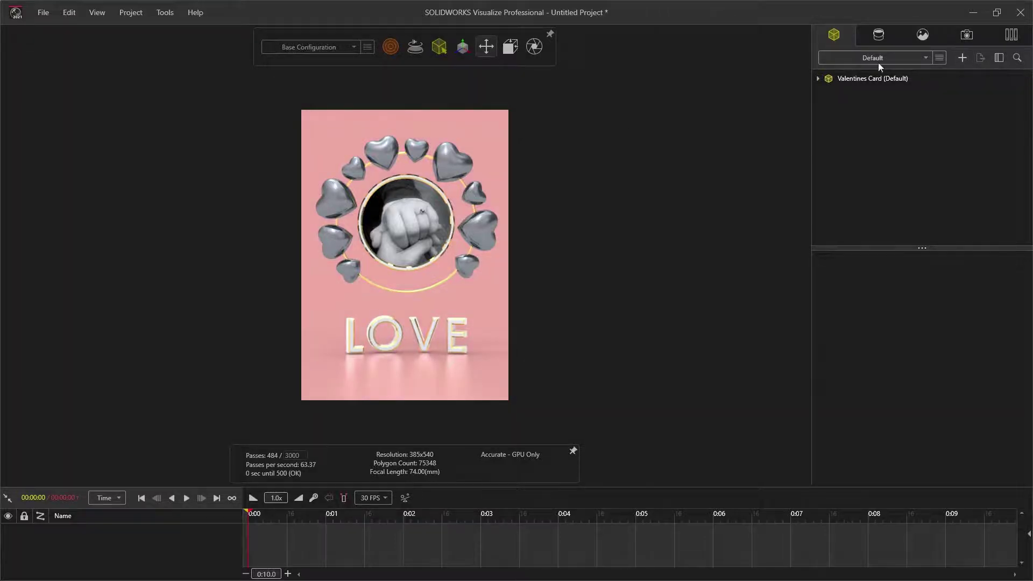
Step: Recolour the polished gold appearance to a rose tone with hue 5 and saturation 45
click(884, 36)
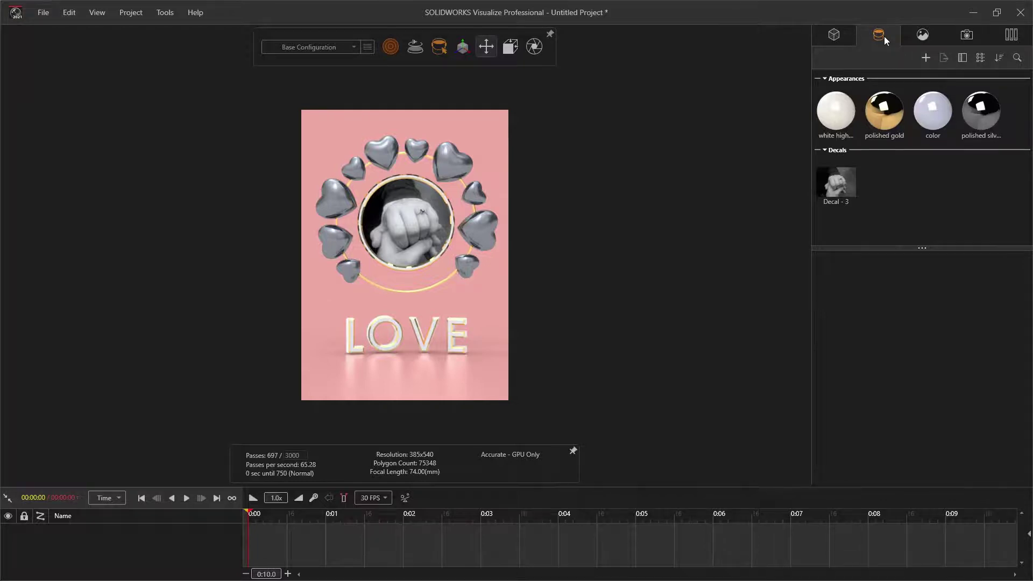
click(887, 120)
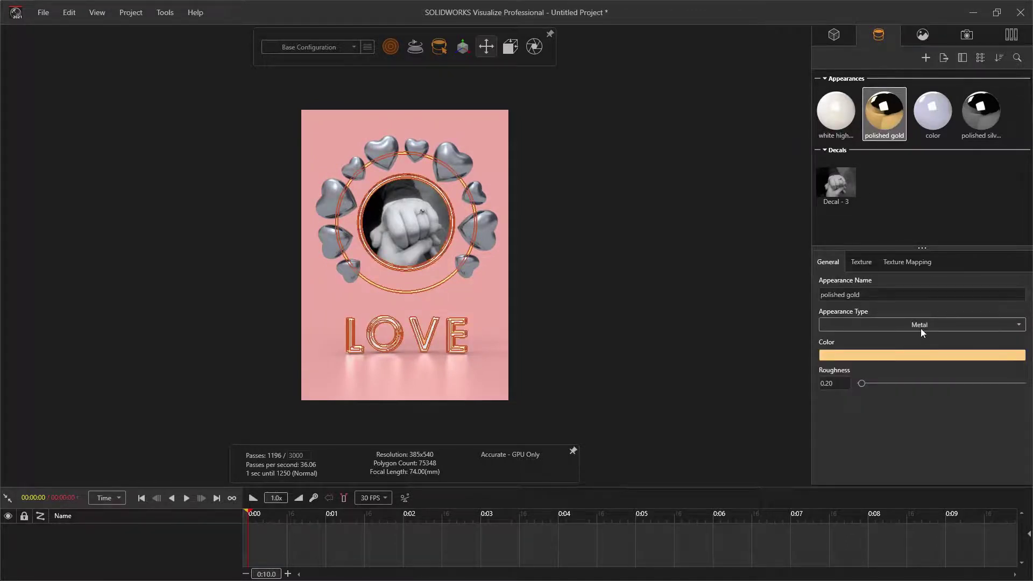
click(896, 356)
click(695, 216)
text(5)
click(695, 249)
text(45)
click(697, 281)
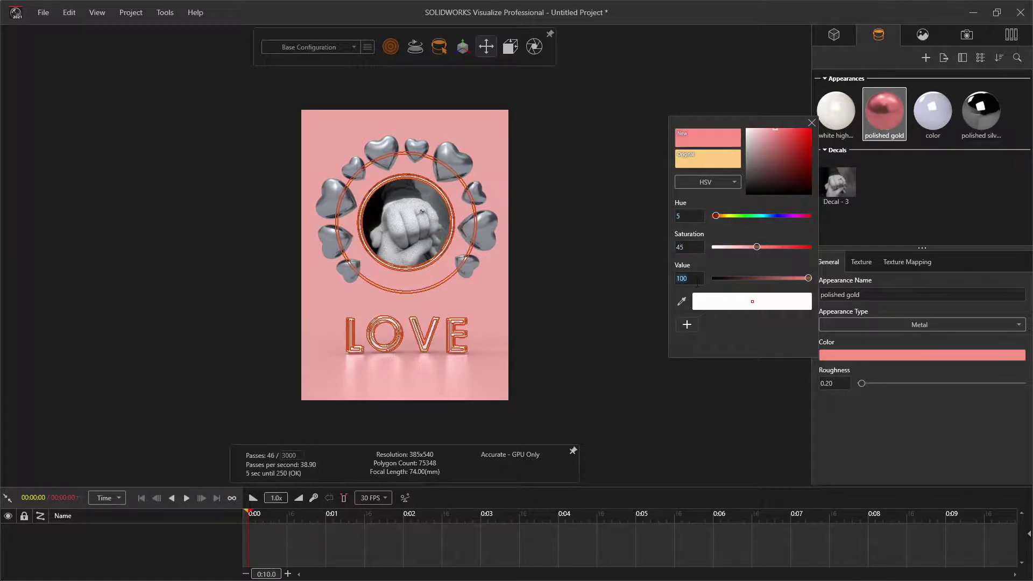
click(812, 123)
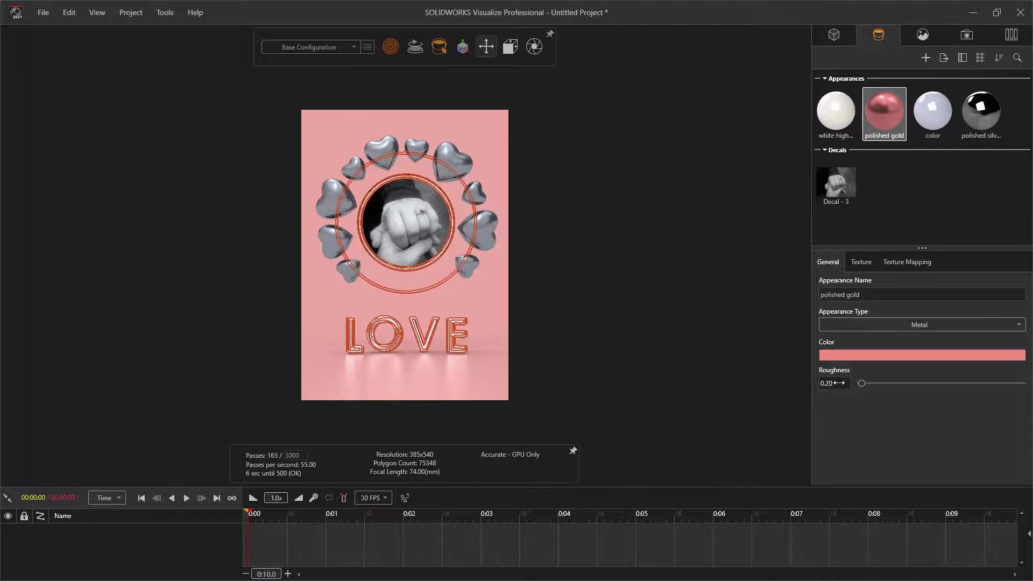
drag(836, 383, 793, 383)
click(622, 321)
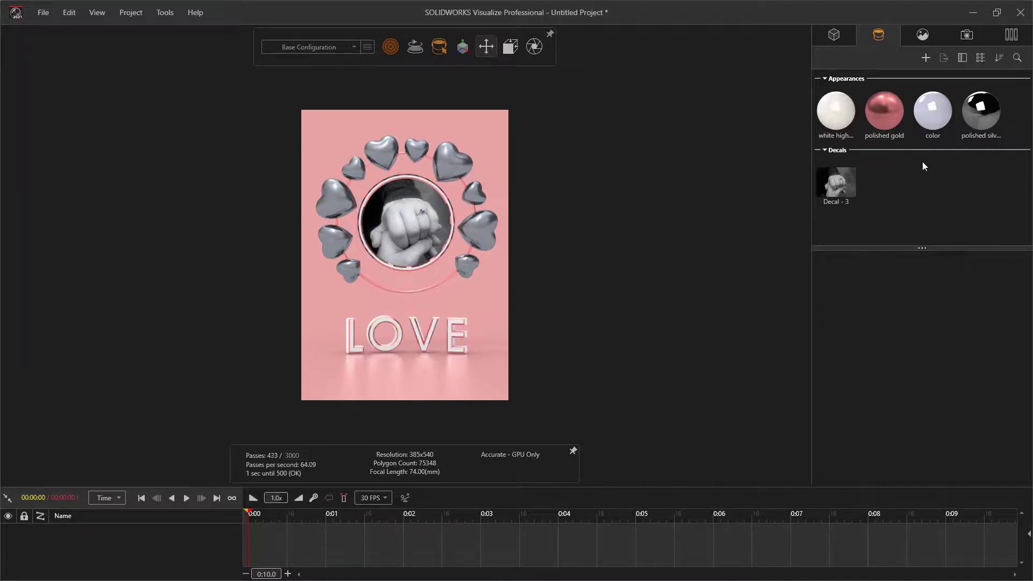
Step: Delete the pale blue color appearance from the project and select the polished silver appearance
click(936, 107)
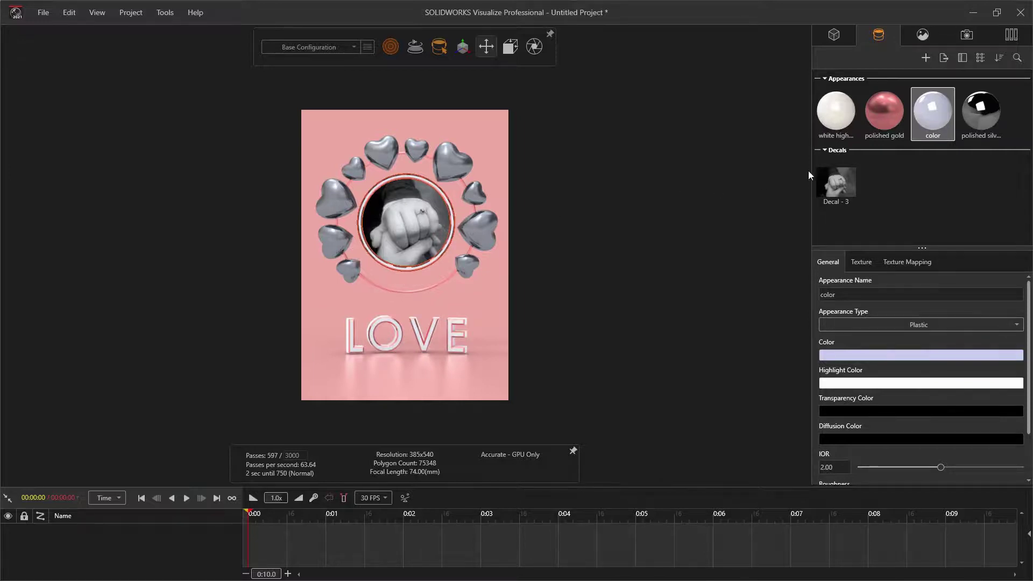
key(Delete)
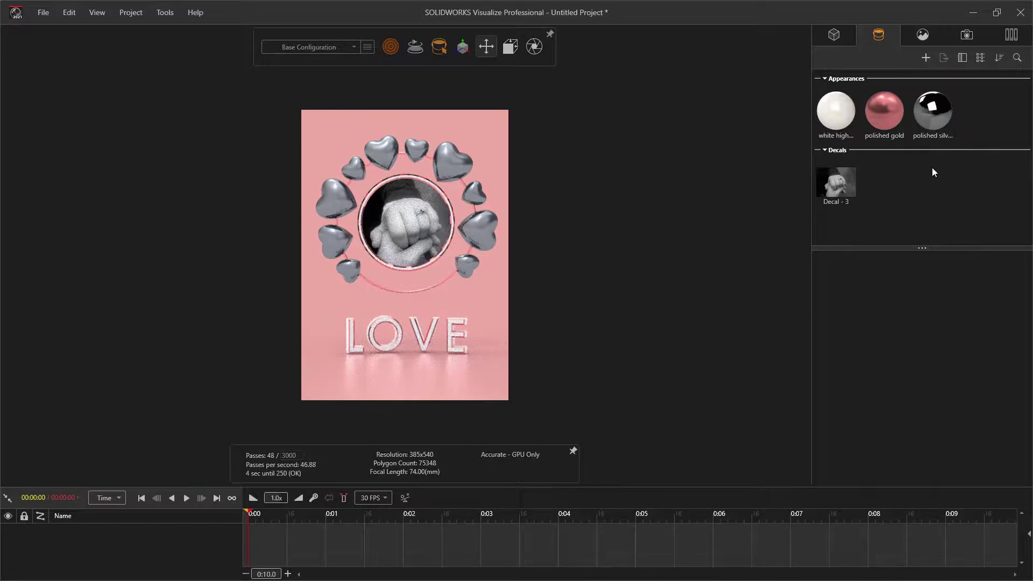
click(933, 117)
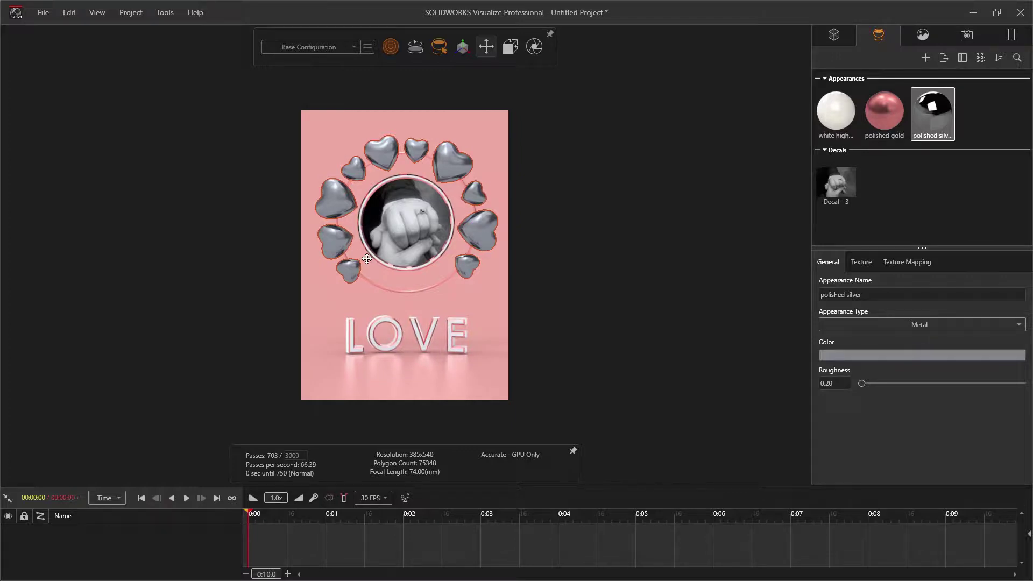
Step: Expand the Valentines Card model tree and hide and reshow the Heart 1 parts to identify each one in the scene
click(838, 38)
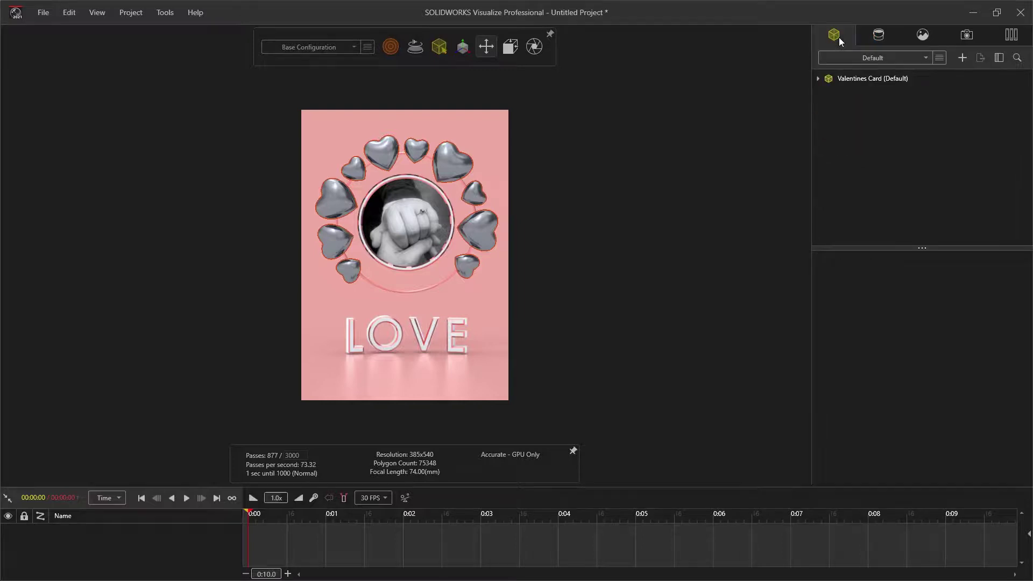
click(818, 79)
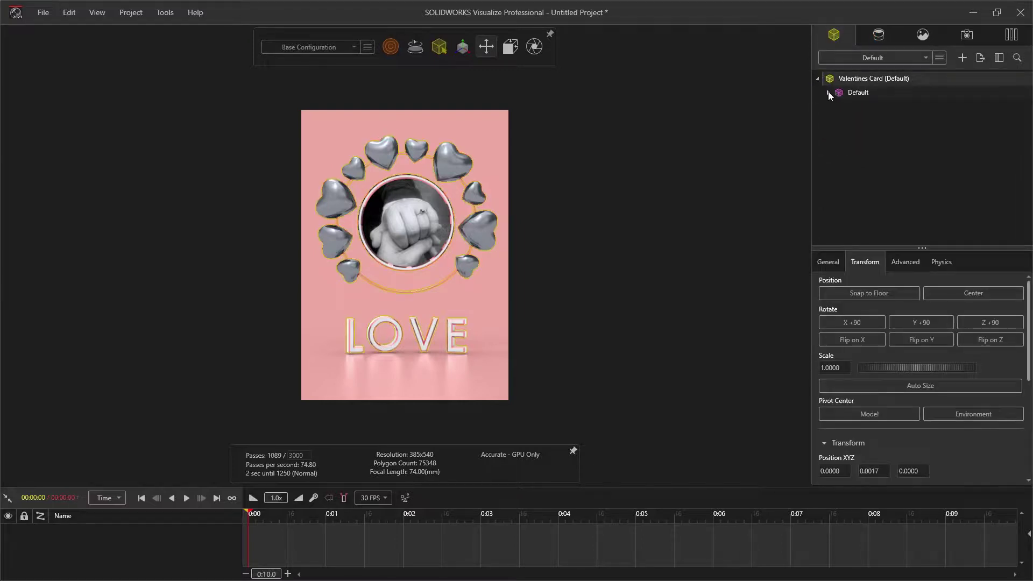
click(828, 93)
scroll(855, 161, down, 3)
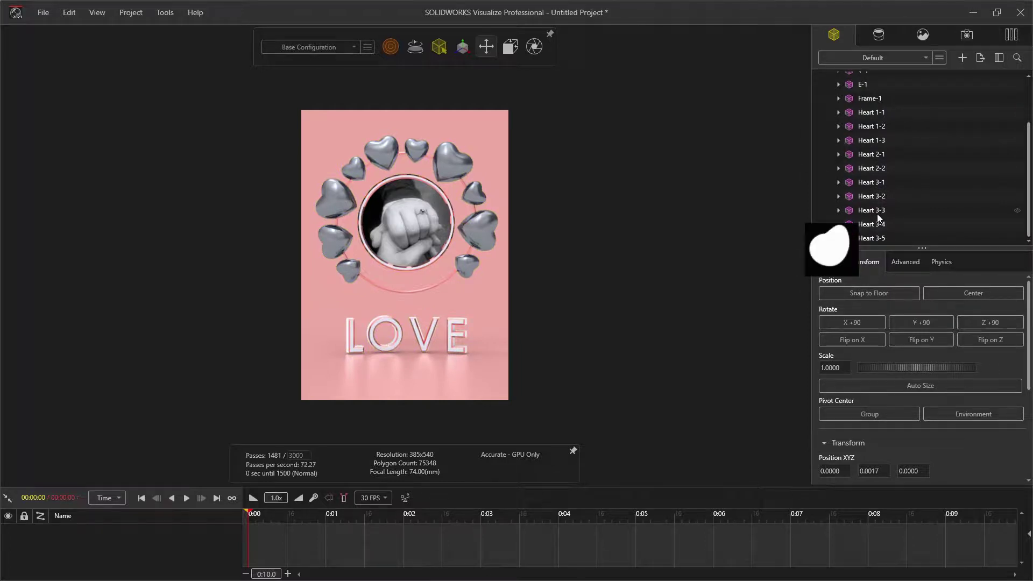
click(865, 114)
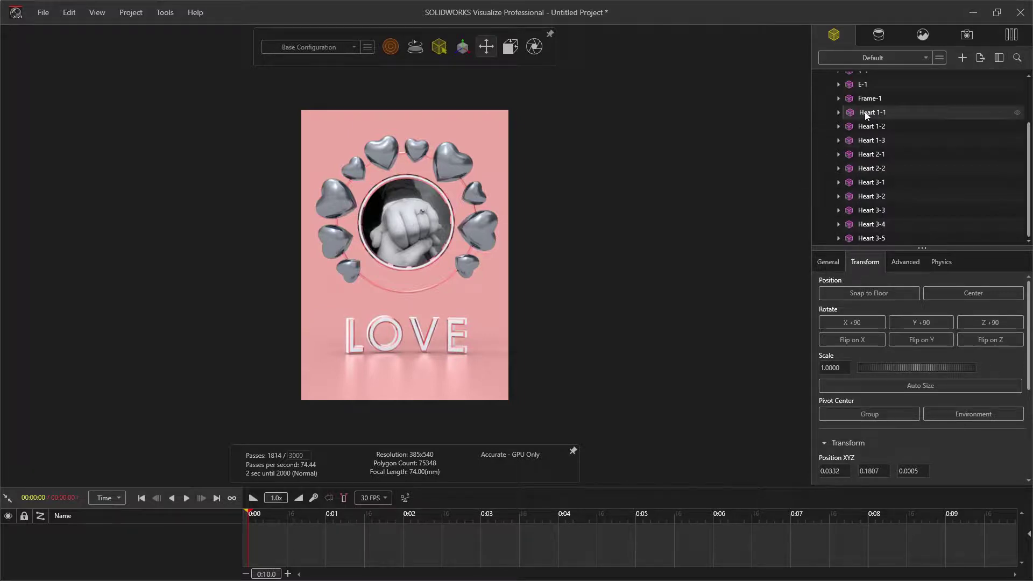
click(1017, 113)
click(1017, 113)
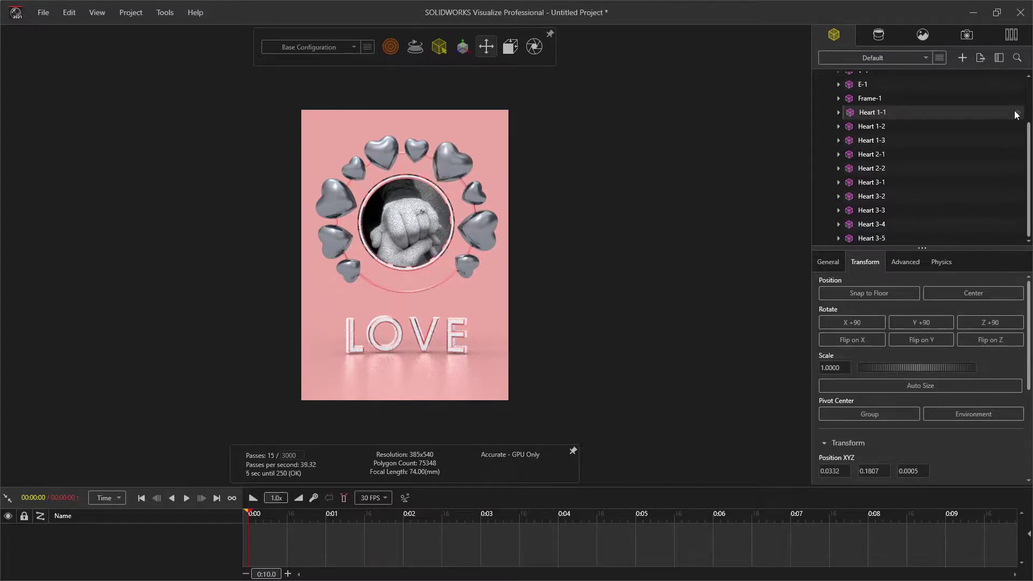
click(996, 142)
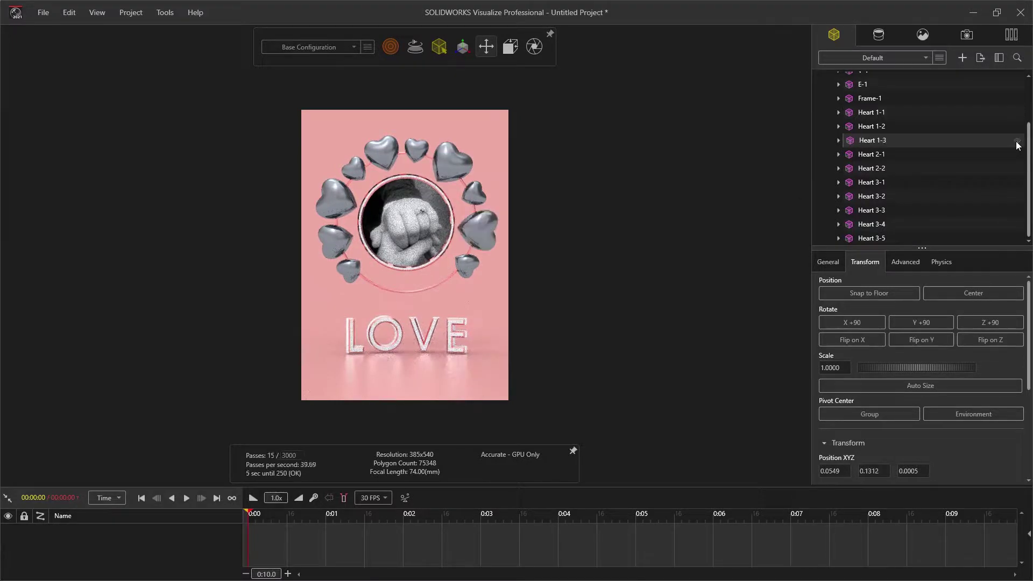
click(1011, 128)
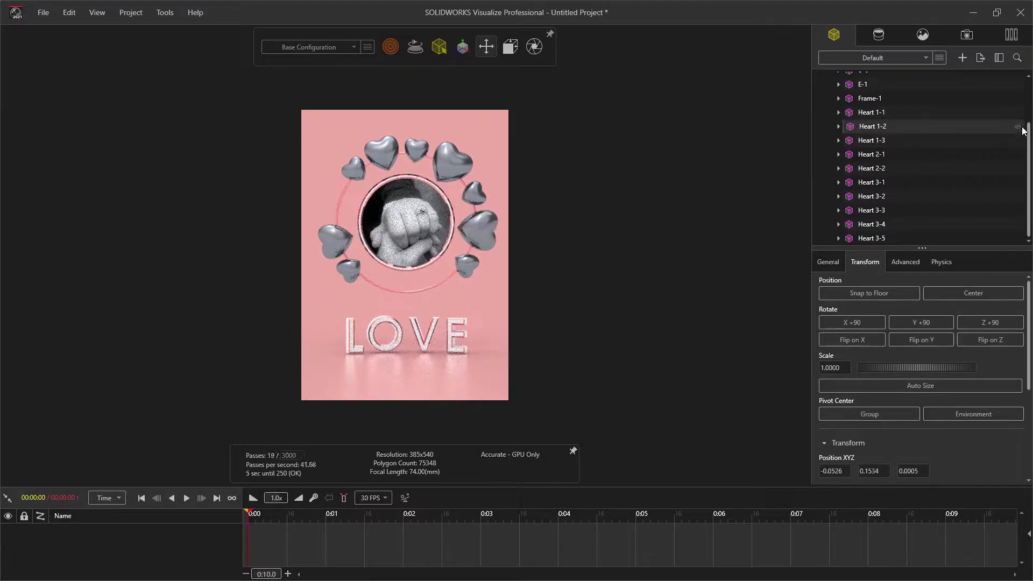
Step: Select Heart 1-1 and Heart 1-2 together and assign a new appearance to them
ctrl+click(868, 110)
right_click(861, 127)
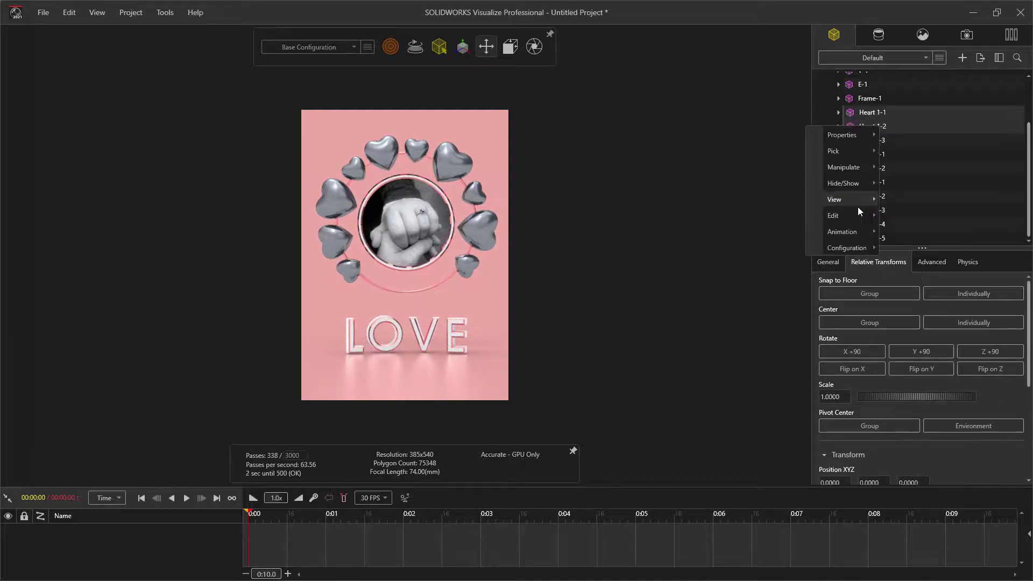
mouse_move(855, 216)
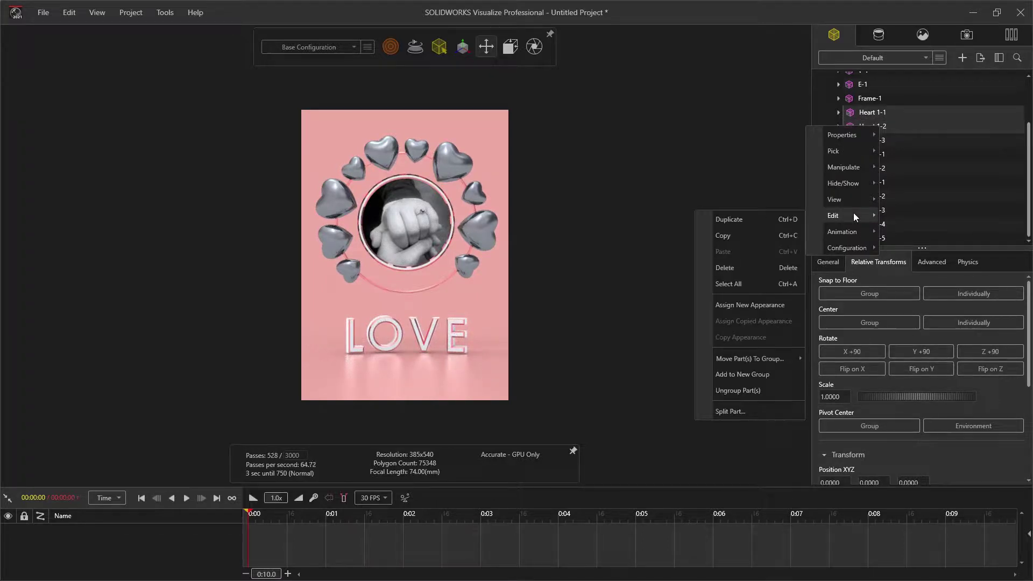
click(749, 306)
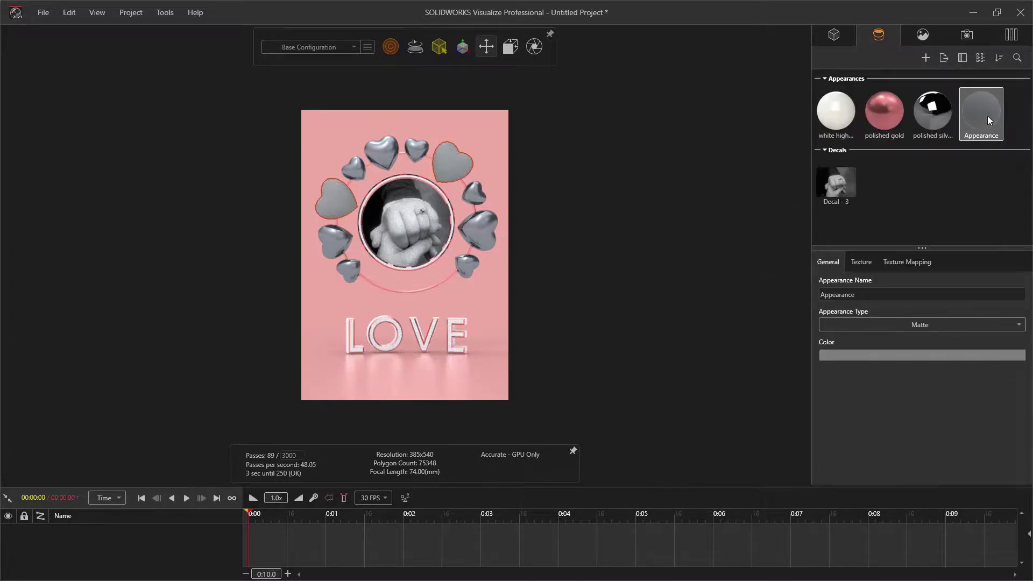
Step: Change the new appearance's type to Metal and set its roughness to 0
click(934, 324)
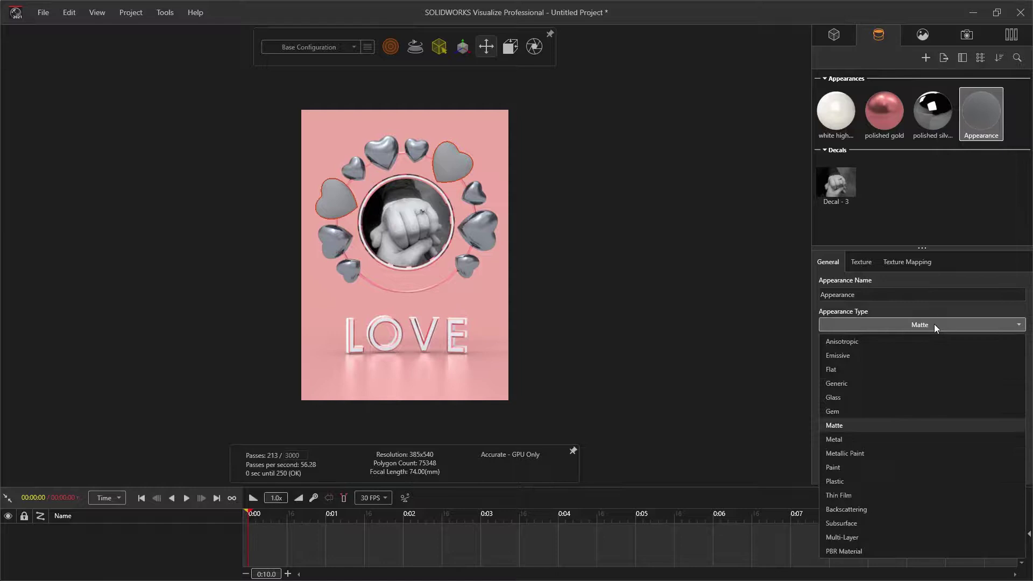
click(839, 441)
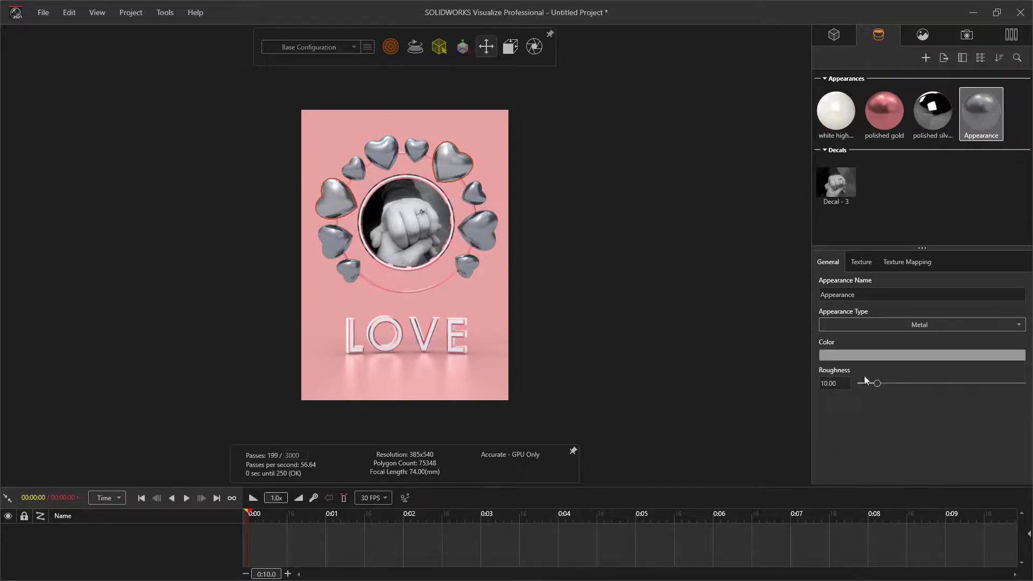
double_click(828, 383)
text(0)
Step: Colour the new metal appearance bright crimson with hue 350, saturation 75 and the value at maximum
click(854, 356)
double_click(695, 216)
text(350)
double_click(695, 247)
text(75)
double_click(696, 279)
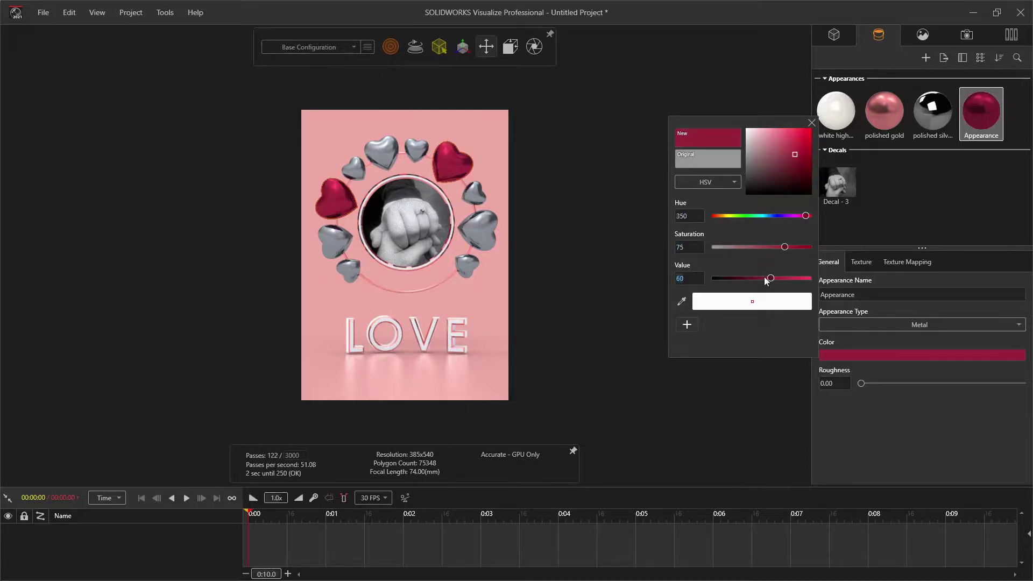
drag(770, 279, 822, 282)
click(812, 122)
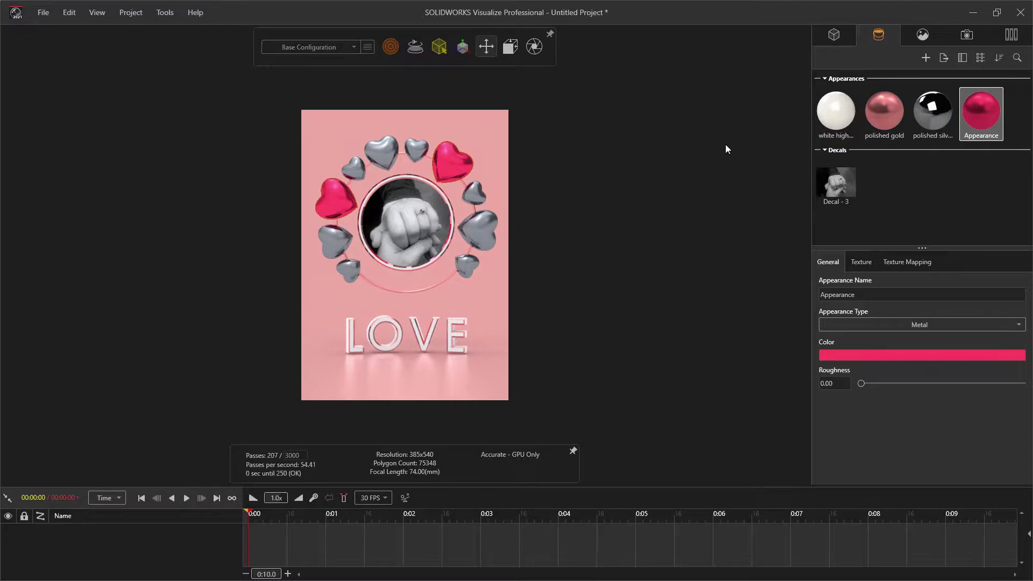
Step: Hide and reshow Heart 2-1, Heart 2-2, Heart 3-2 and Heart 3-3 in the model tree to identify them on the ring
click(833, 35)
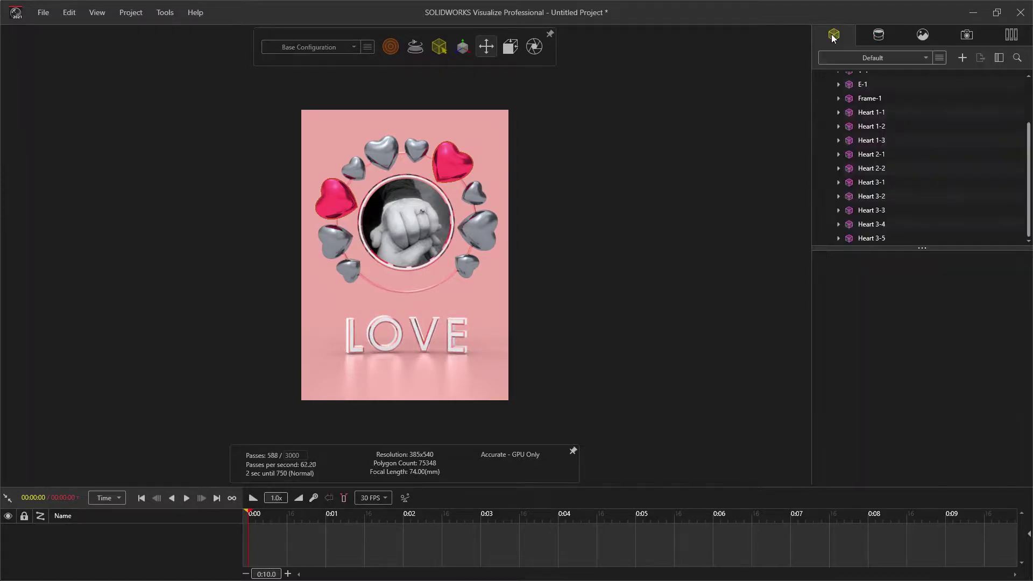
click(1017, 154)
click(1017, 154)
click(1018, 169)
click(1018, 169)
click(1017, 197)
click(1018, 196)
click(1018, 210)
click(1018, 211)
Step: Select Heart 2-2, Heart 3-3 and Heart 3-5 together and assign another new appearance to them
click(874, 170)
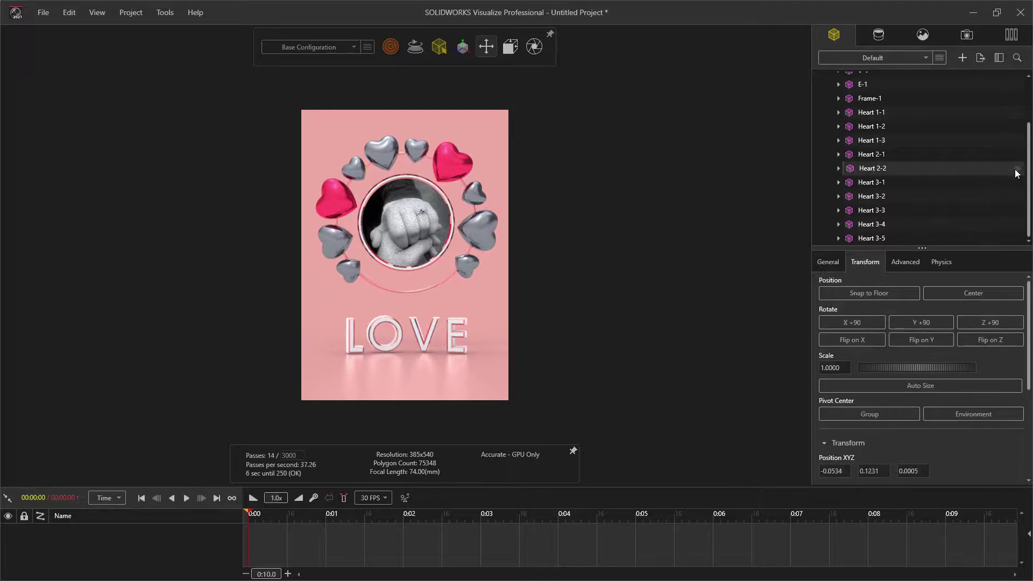
click(1019, 212)
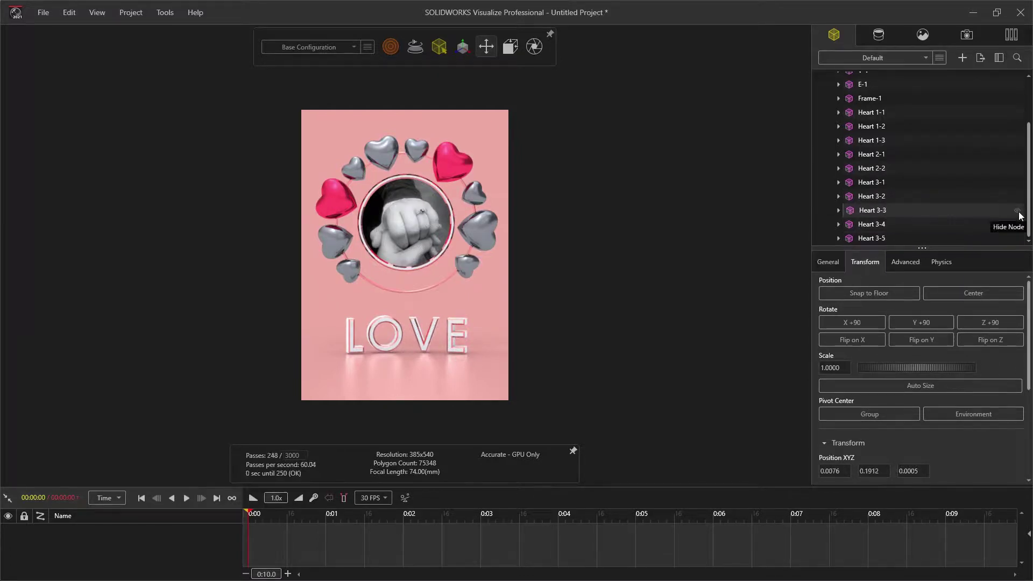
right_click(887, 238)
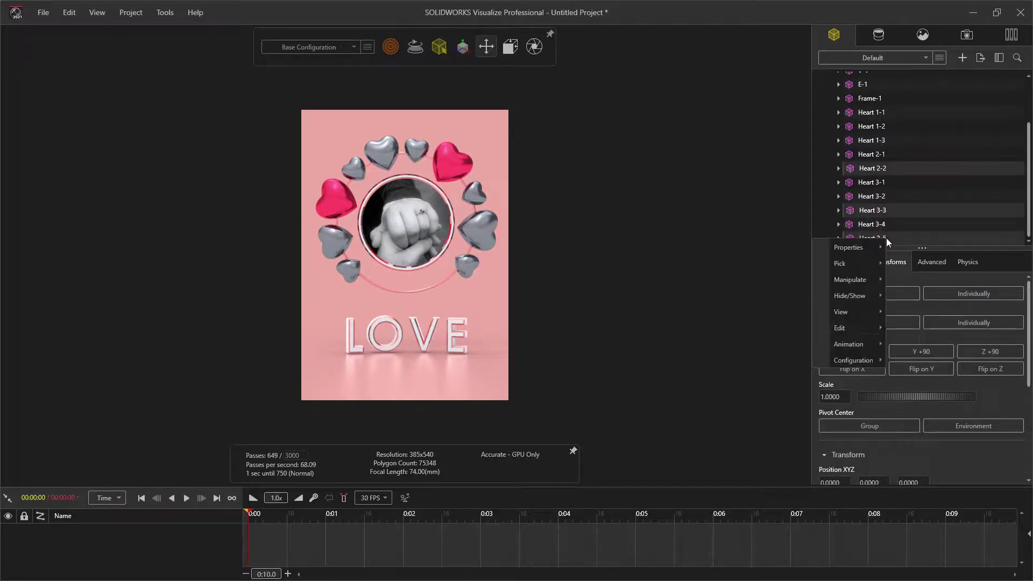
click(849, 326)
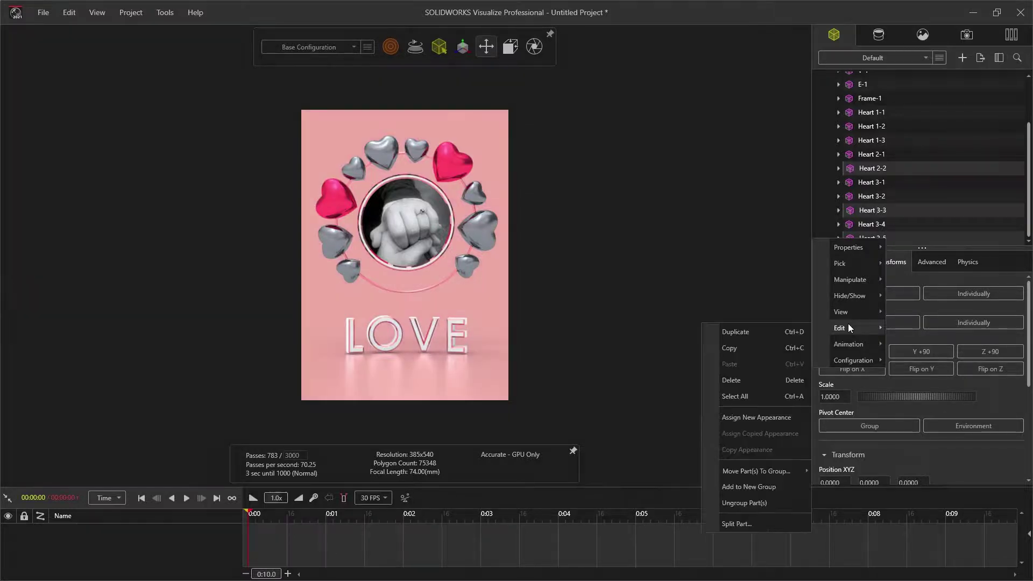
click(755, 417)
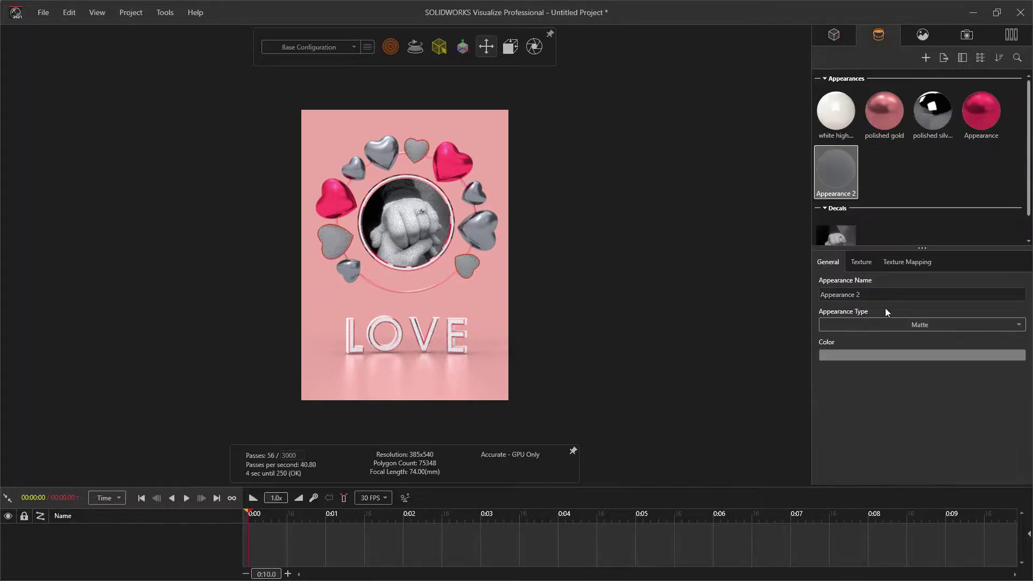
Step: Change Appearance 2 to the Metal type and colour it coral with hue 5, saturation 55 and value 100
click(934, 323)
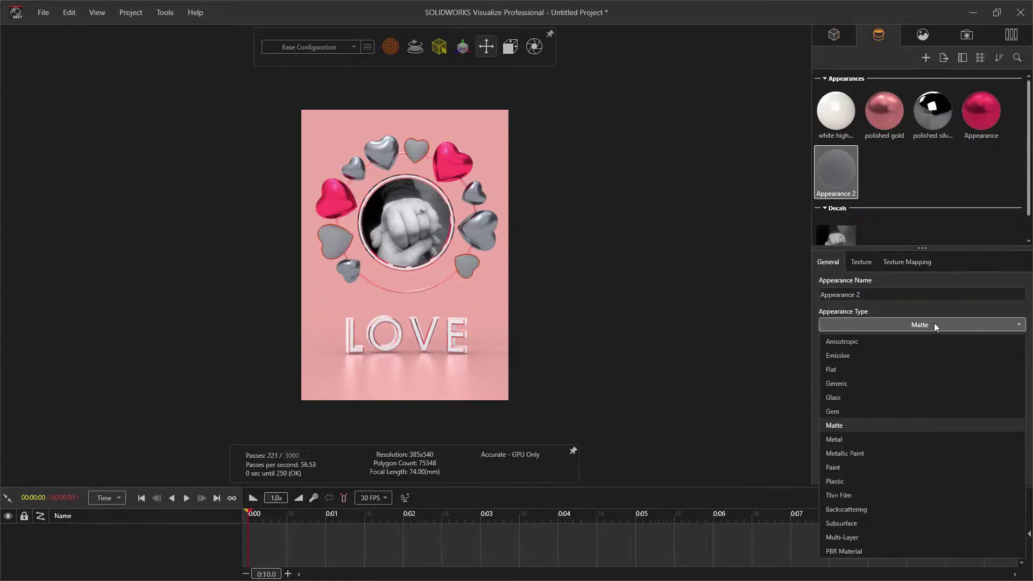
click(852, 441)
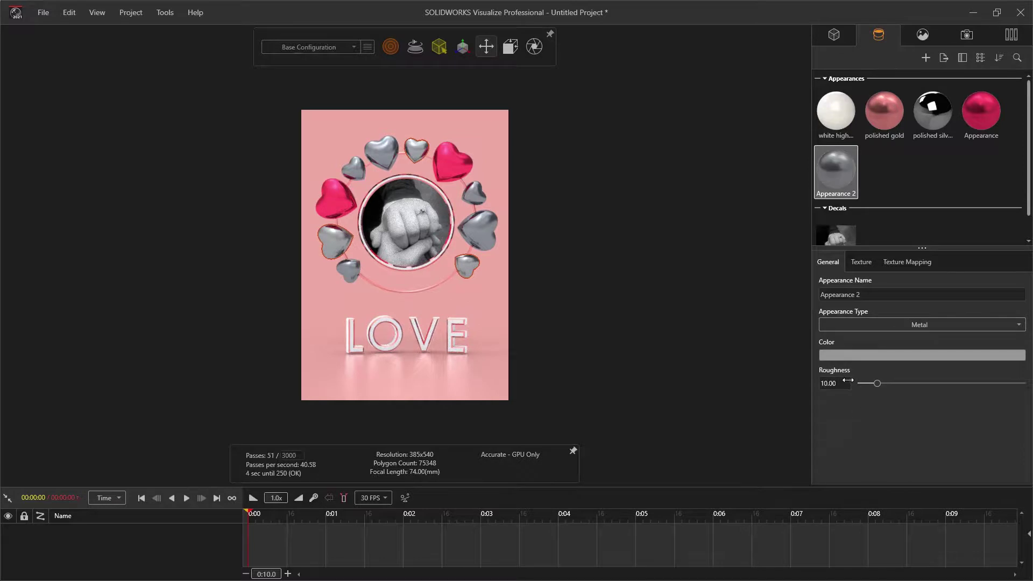
click(854, 355)
click(689, 217)
text(5)
click(696, 242)
text(55)
click(697, 277)
text(100)
click(539, 294)
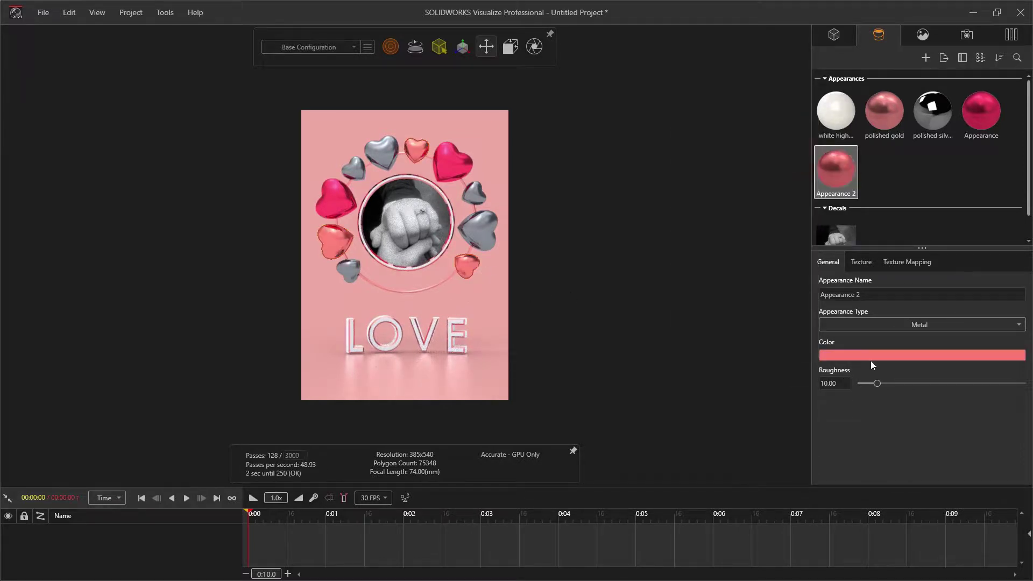
Step: Set Appearance 2's roughness to 50 and deselect it
text(50)
key(Return)
click(562, 289)
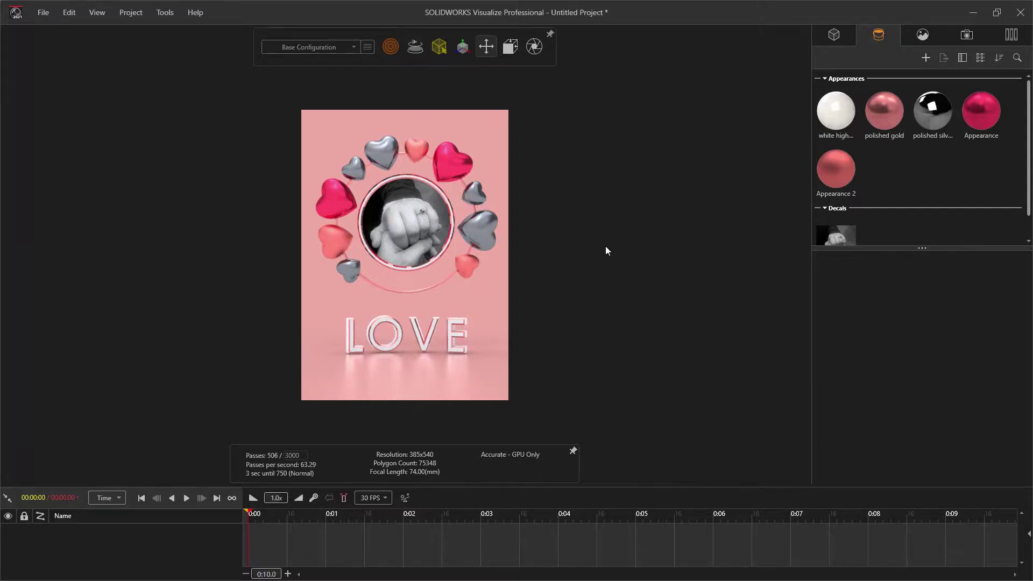
Step: Recolour the polished silver appearance to pink with saturation 40 and value 100
click(925, 112)
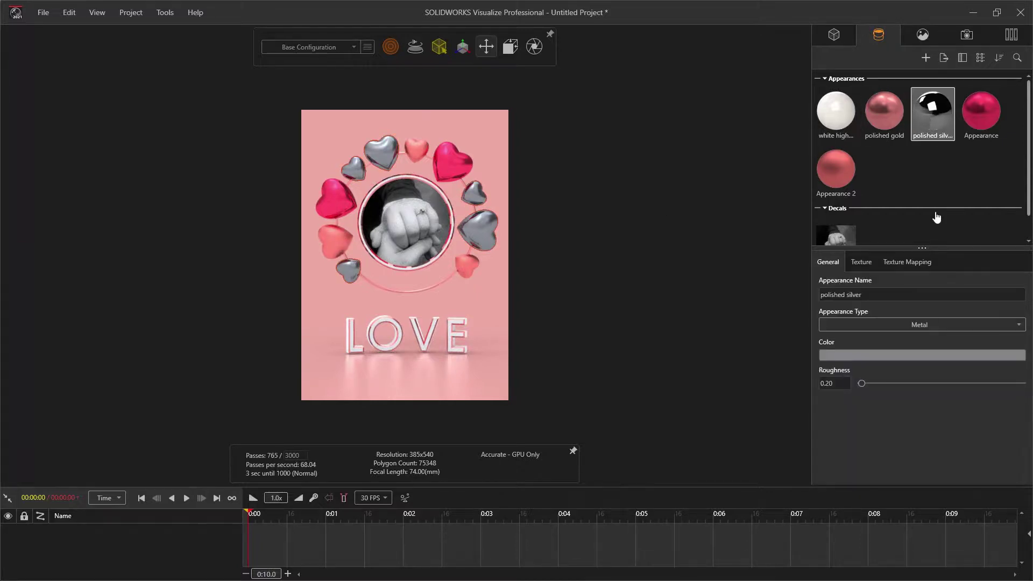
click(877, 358)
click(701, 251)
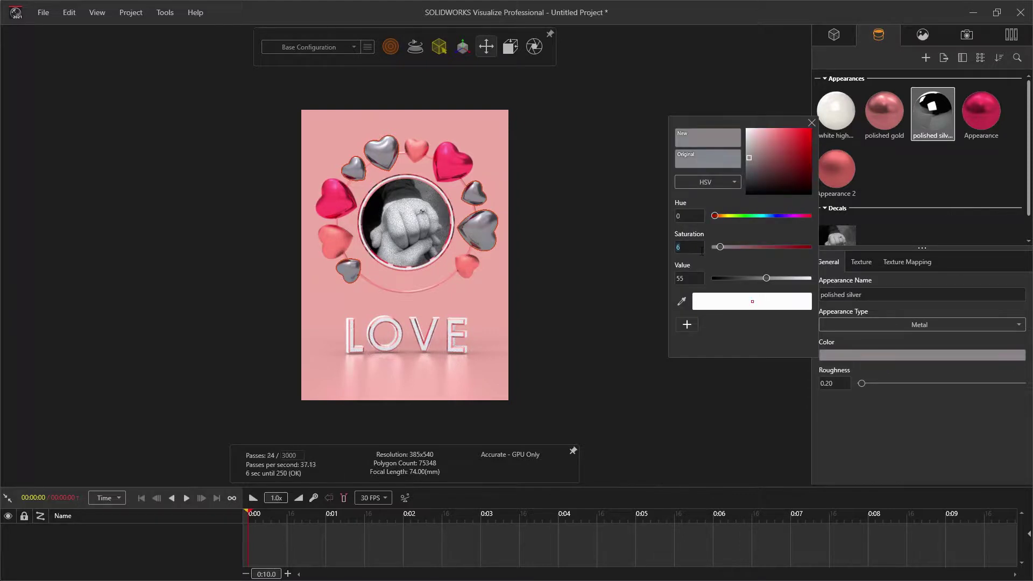
text(40)
click(695, 275)
text(100)
key(Return)
click(750, 386)
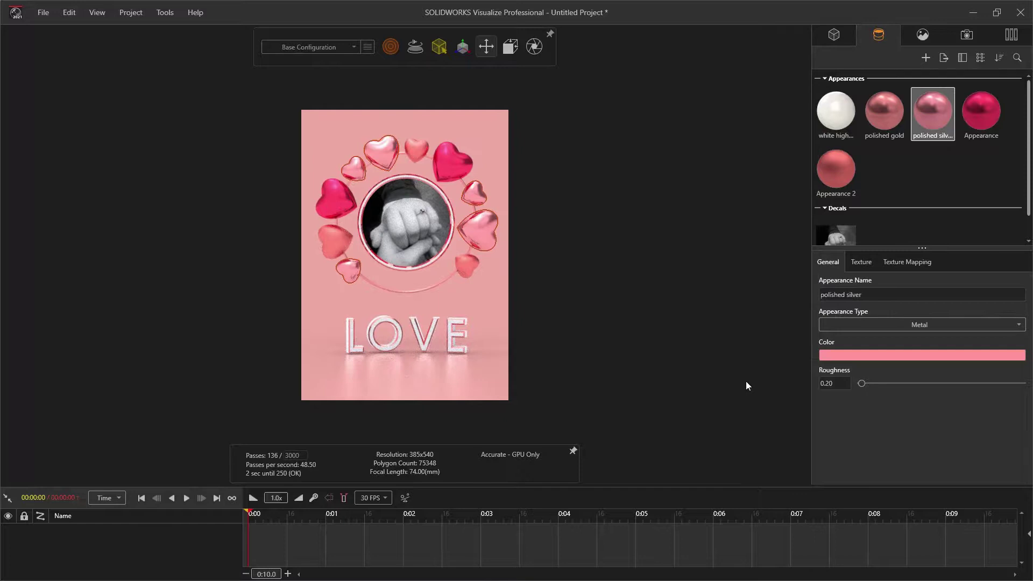
Step: Set the polished silver appearance's roughness to 0
double_click(835, 384)
text(0)
key(Return)
Step: Add Circle Mesh_Alpha.jpg as a bump texture on the polished silver appearance
click(873, 260)
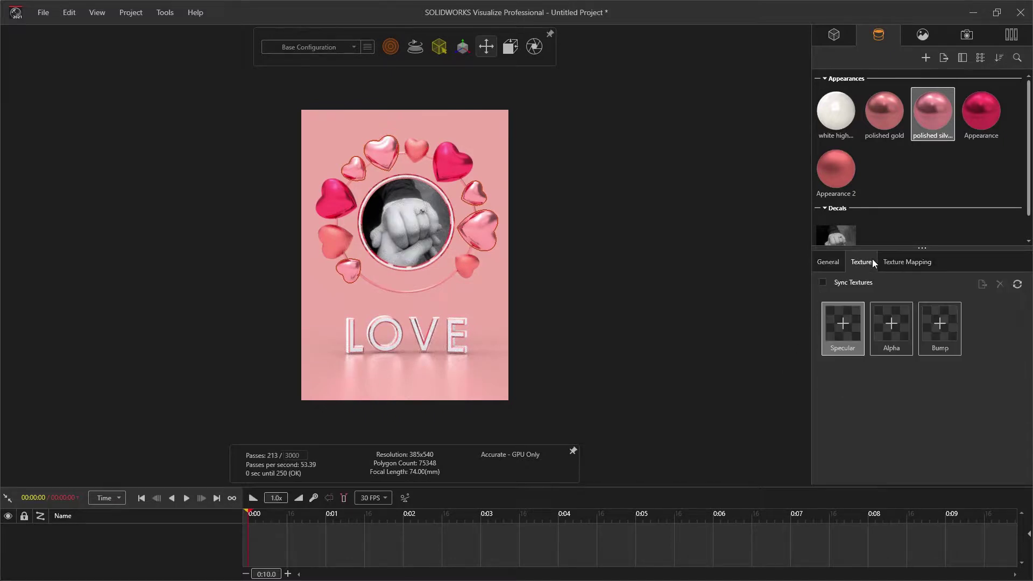
click(939, 324)
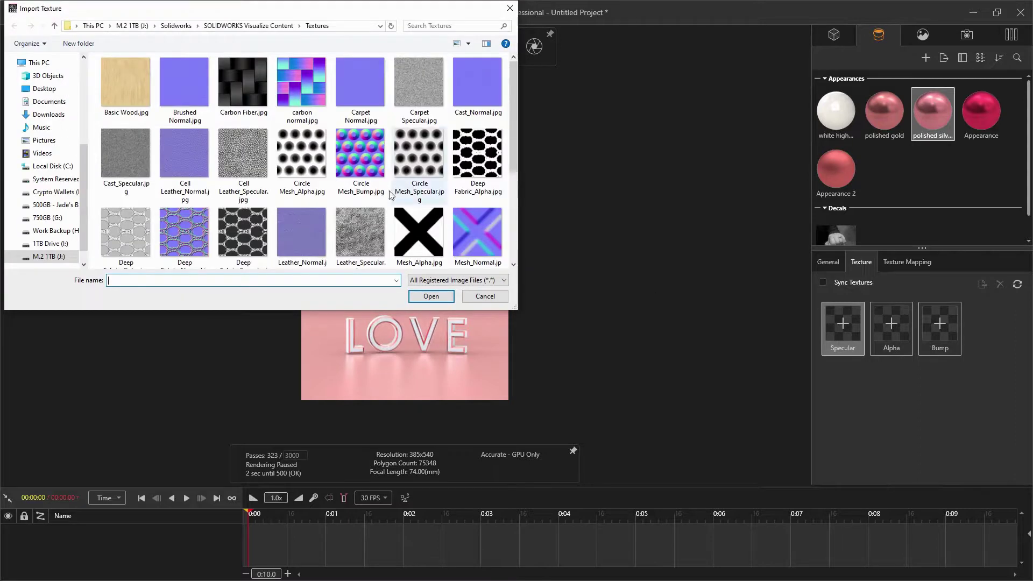
click(300, 155)
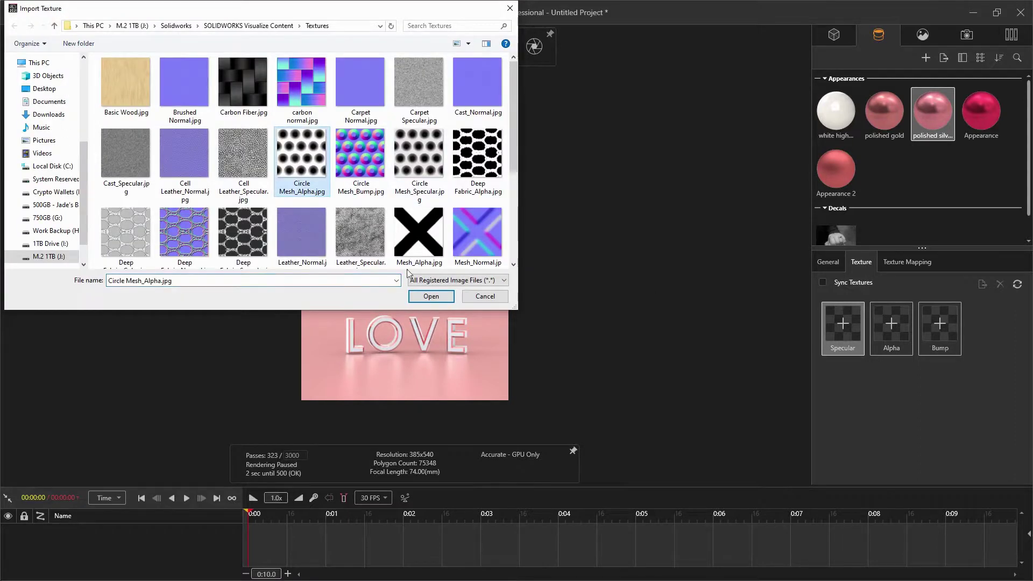
click(424, 297)
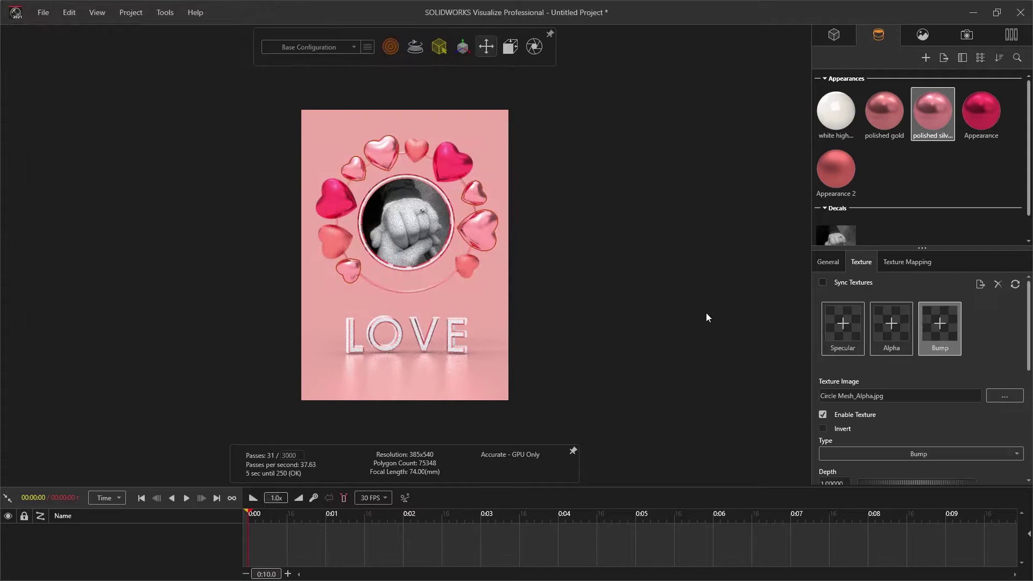
scroll(910, 360, down, 1)
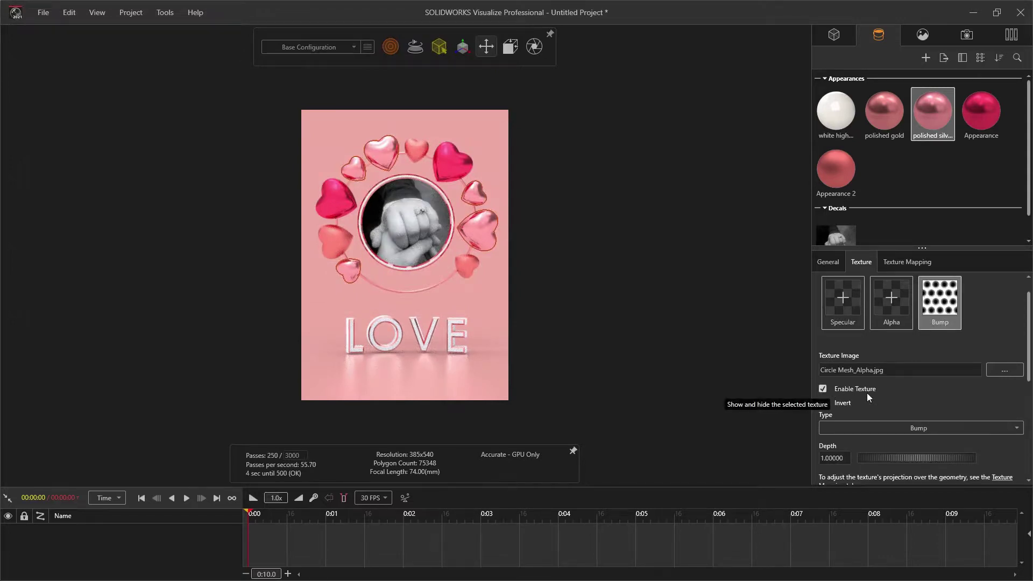
Step: Set the depth of the polished silver appearance's Circle Mesh_Alpha.jpg bump texture to 200
scroll(937, 402, down, 1)
scroll(938, 398, down, 2)
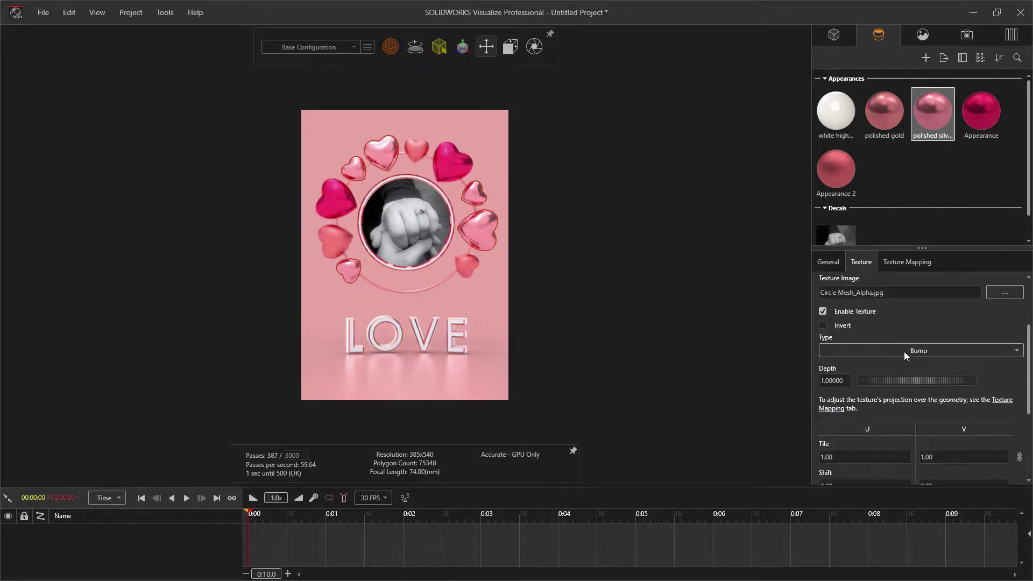
double_click(841, 382)
text(200)
key(Return)
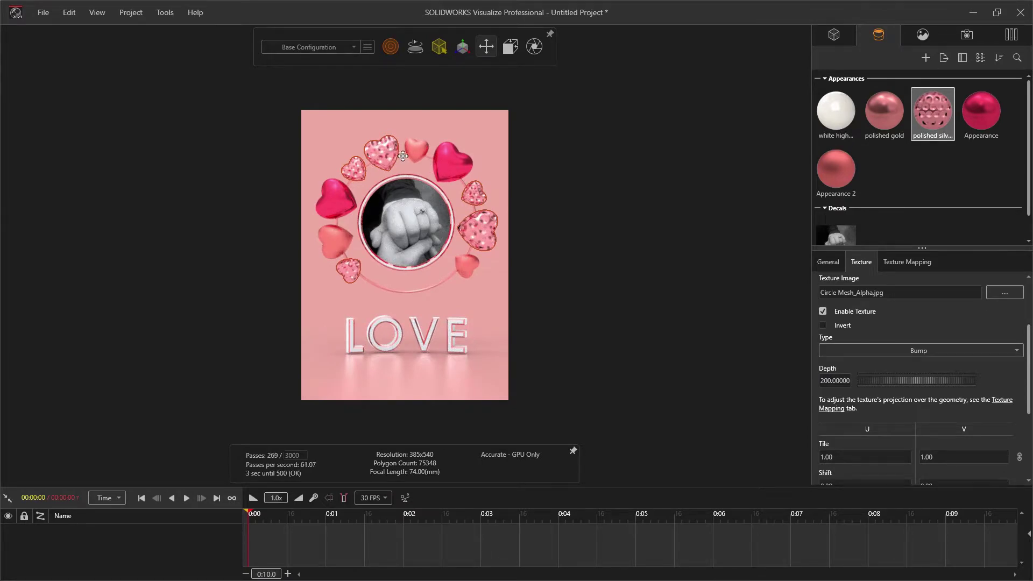
Step: Set the bump texture's tiling to 5 in both U and V
double_click(859, 454)
text(5)
key(Tab)
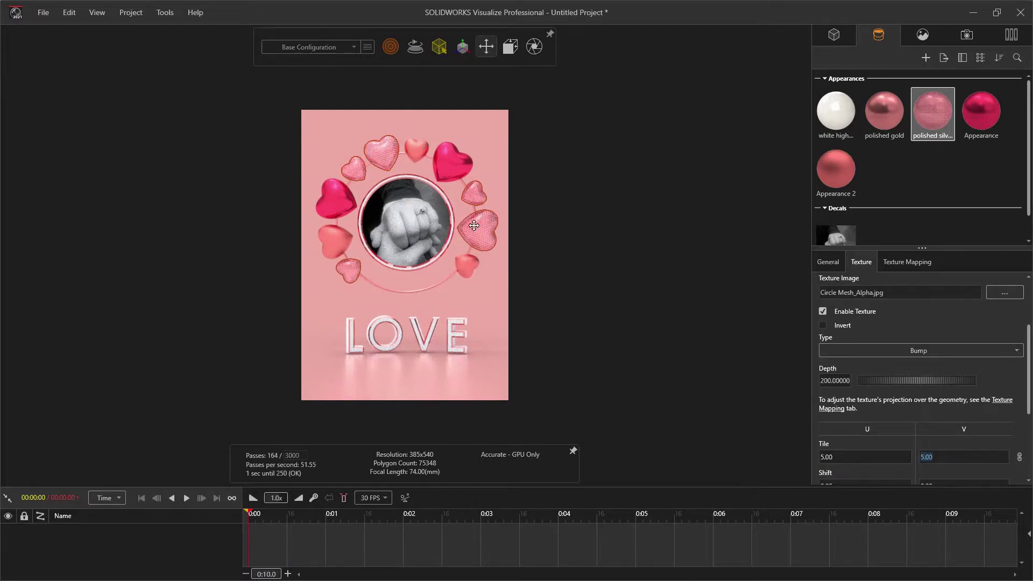
Step: Try inverting the bump texture while checking a textured heart up close, and switch the inversion off again
scroll(412, 248, up, 10)
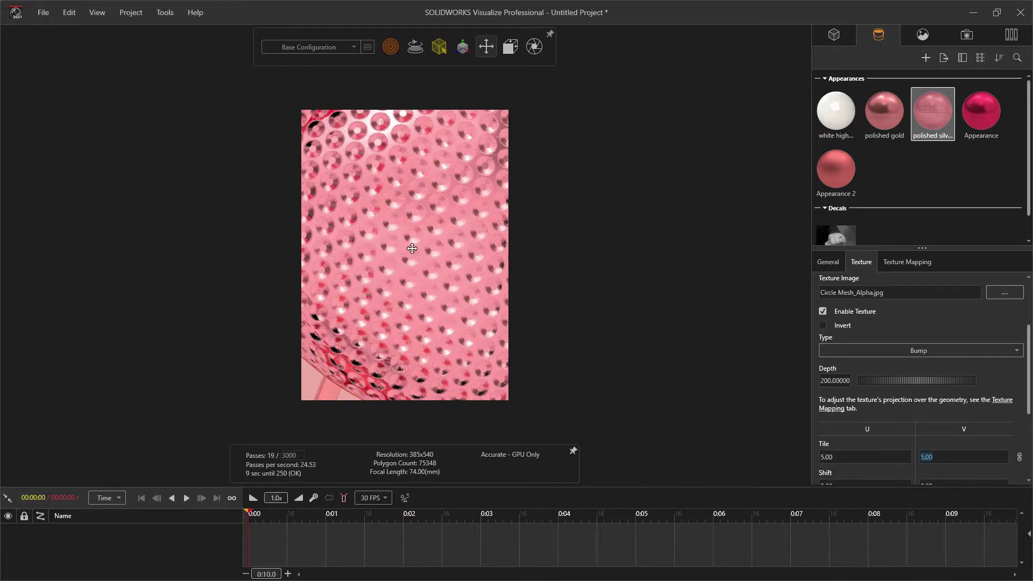
click(823, 328)
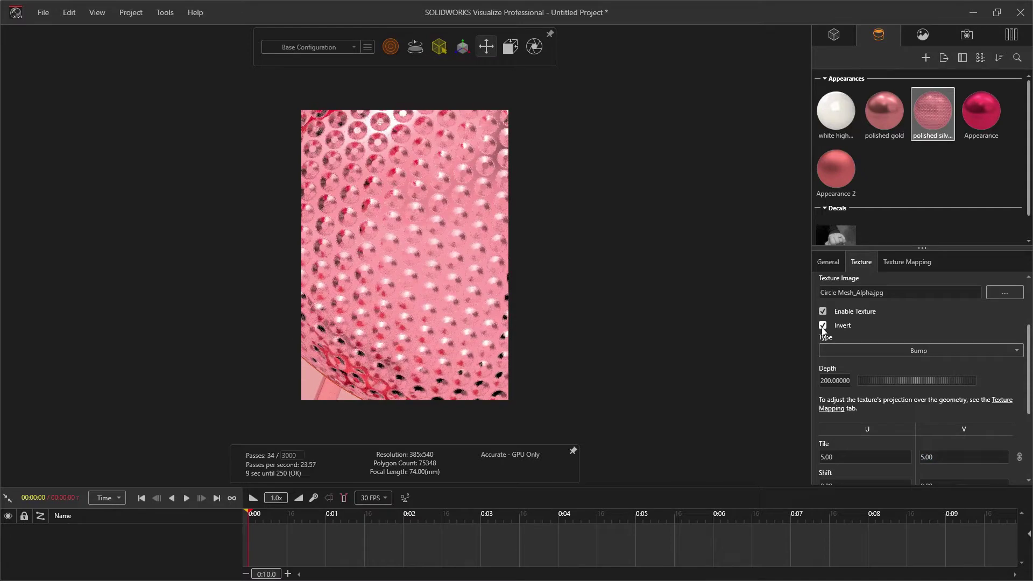
click(823, 329)
scroll(416, 226, down, 3)
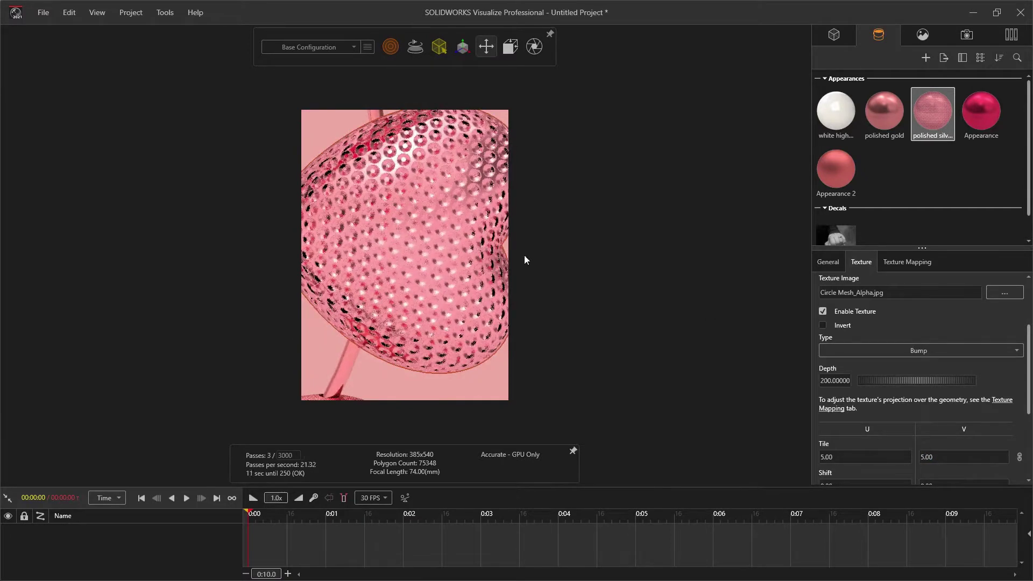
Step: Restore the front view of the whole card, shift it slightly within the frame and deselect the polished silver appearance
scroll(526, 260, down, 2)
click(510, 47)
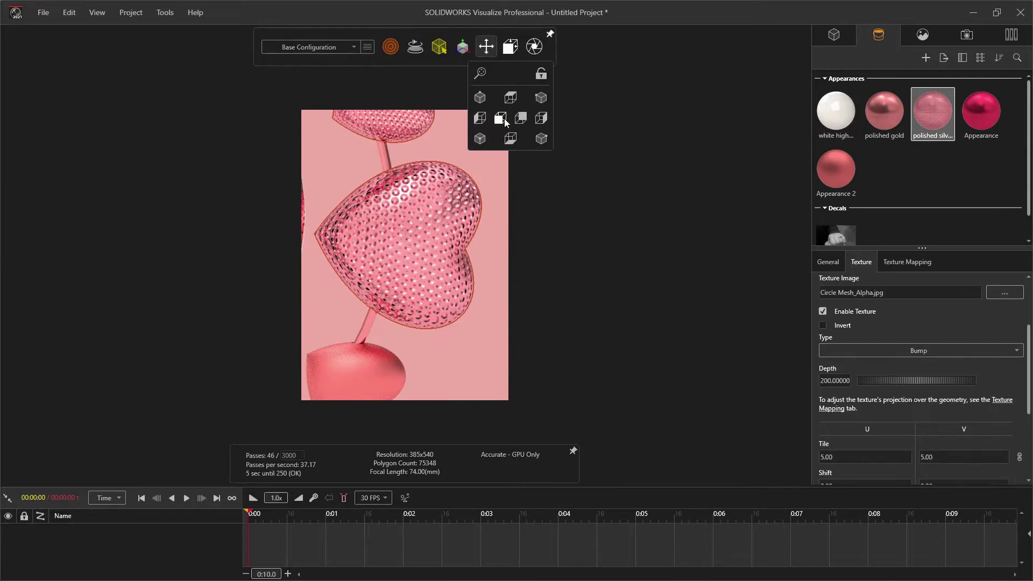
click(500, 119)
click(486, 47)
drag(403, 263, 402, 248)
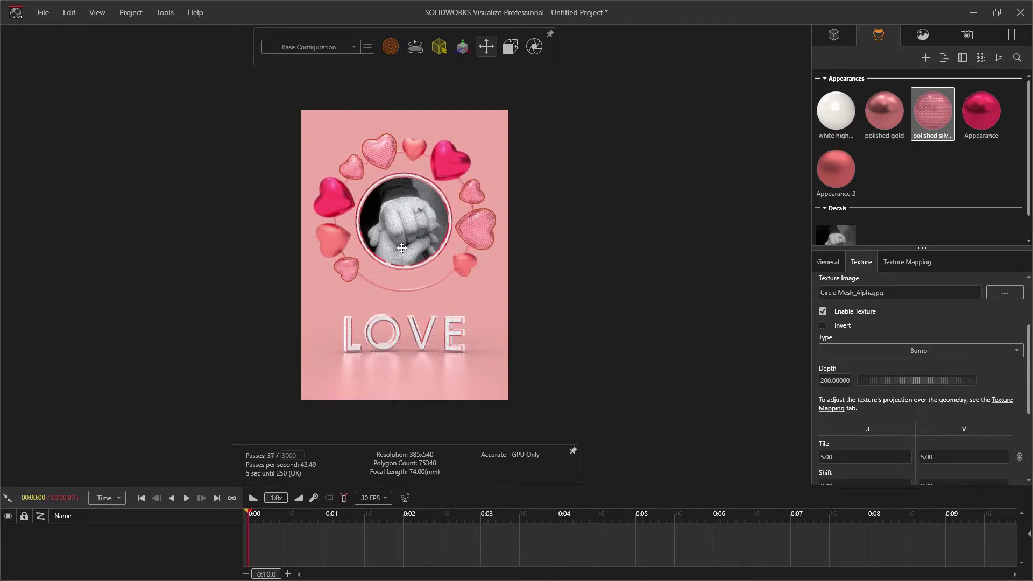
click(566, 293)
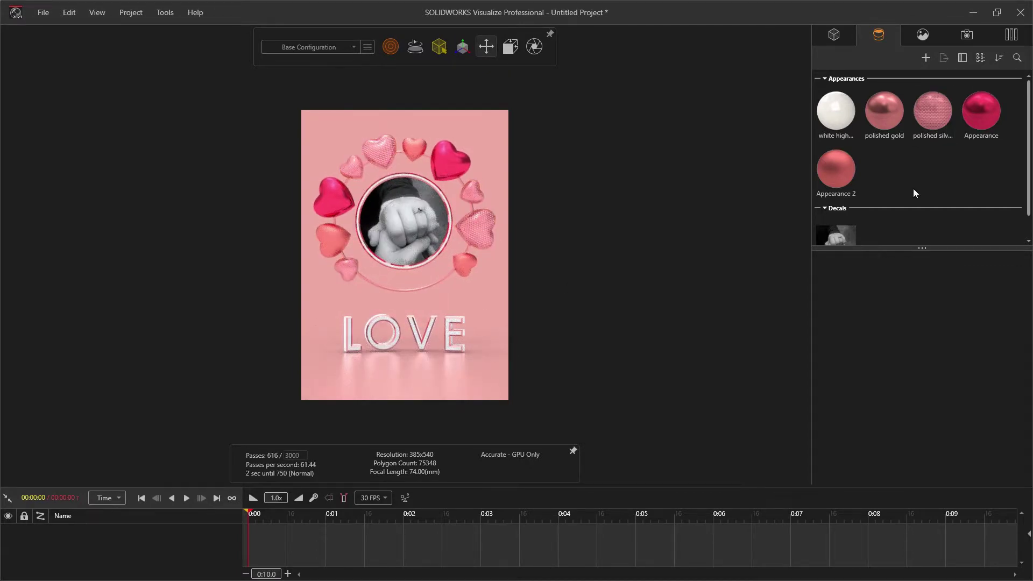
Step: Open the render output settings and choose Video 1 - Valentines Day Card as the output folder
click(165, 13)
click(160, 48)
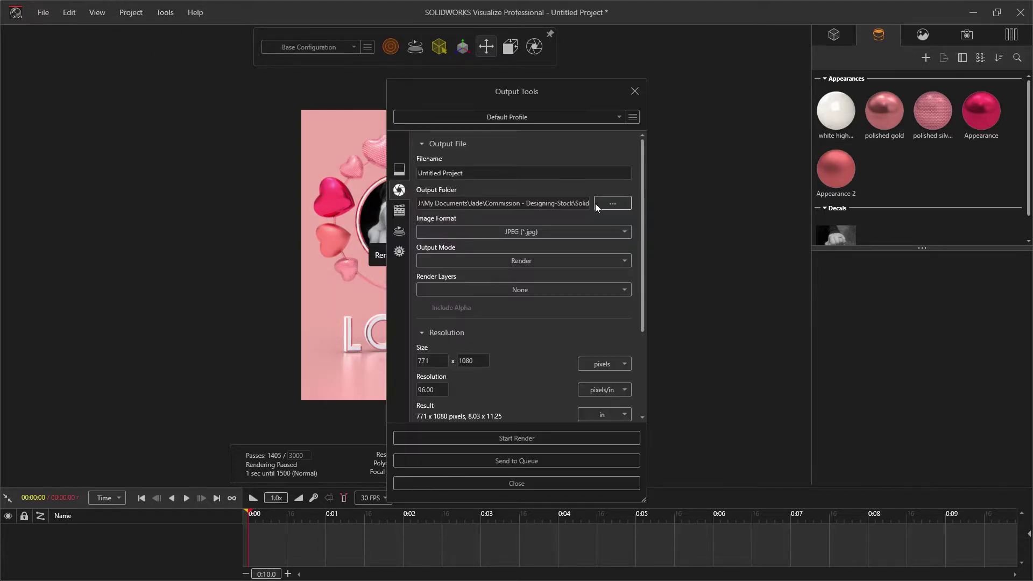
click(613, 203)
scroll(439, 236, down, 5)
click(434, 192)
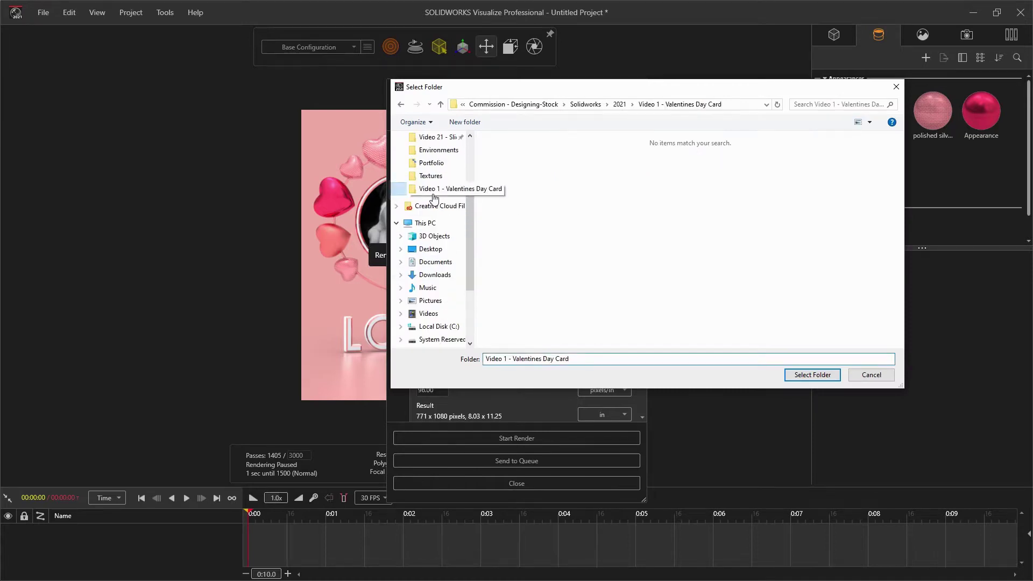
click(825, 378)
Step: Render the card as a JPEG with the filename Valentines Day Card and open the finished image
click(502, 174)
drag(501, 174, 403, 174)
text(Valentines)
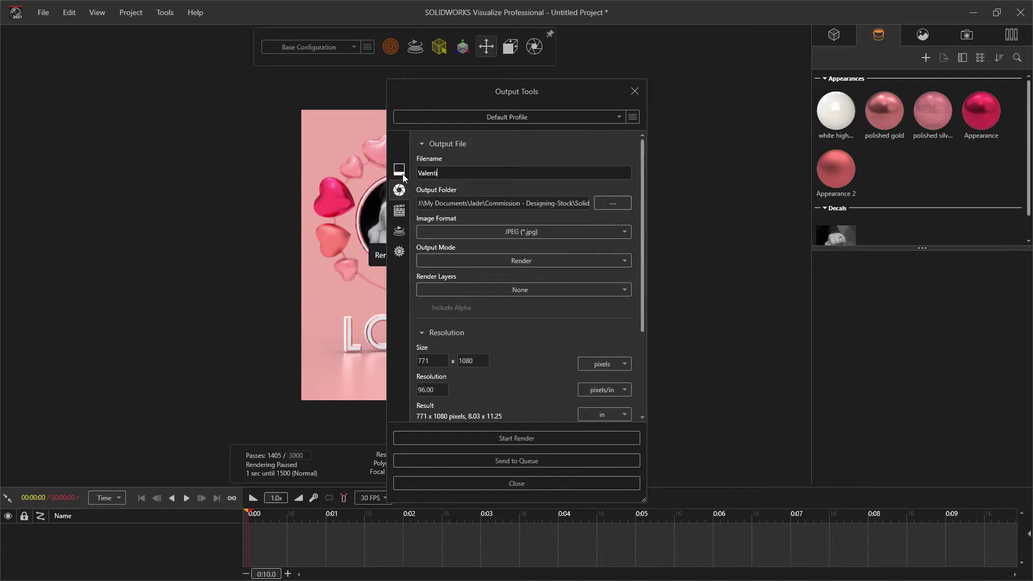
text( Day Card)
click(528, 438)
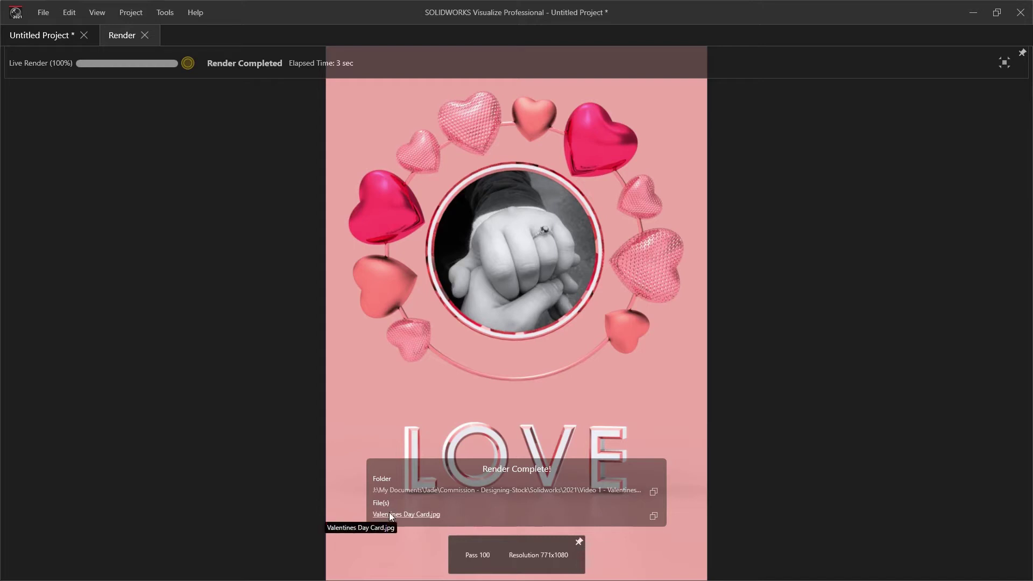
click(406, 515)
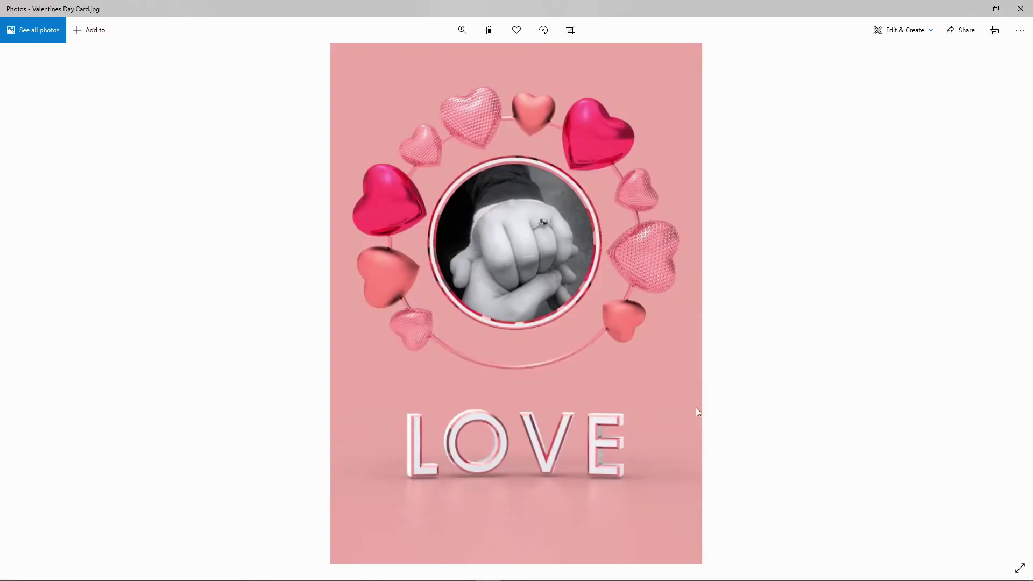